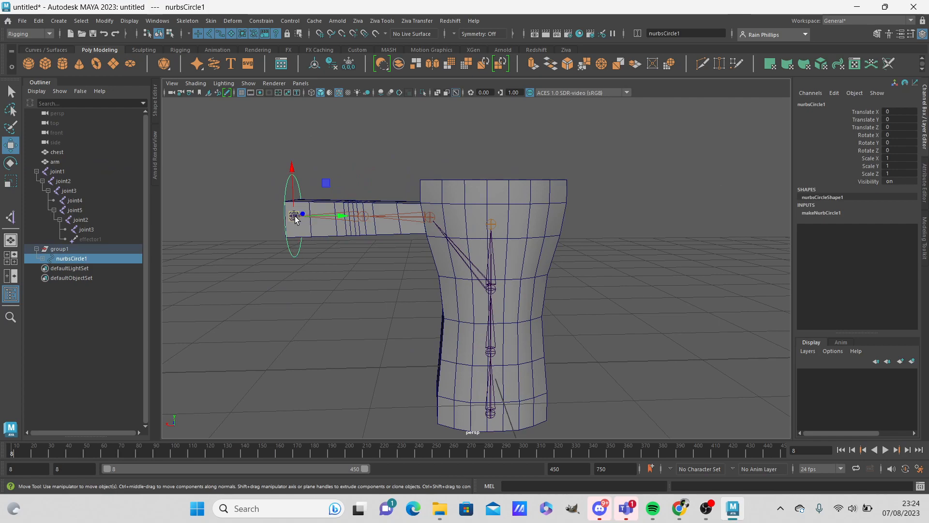
Isolate the arm mesh in the viewport, inspect it from several angles and restore the full scene.
{"action": "left_click", "coordinate": [570, 241]}
{"action": "scroll", "coordinate": [570, 241], "scroll_direction": "down", "scroll_amount": 1}
{"action": "left_click_drag", "start_coordinate": [569, 241], "coordinate": [347, 198], "text": "alt"}
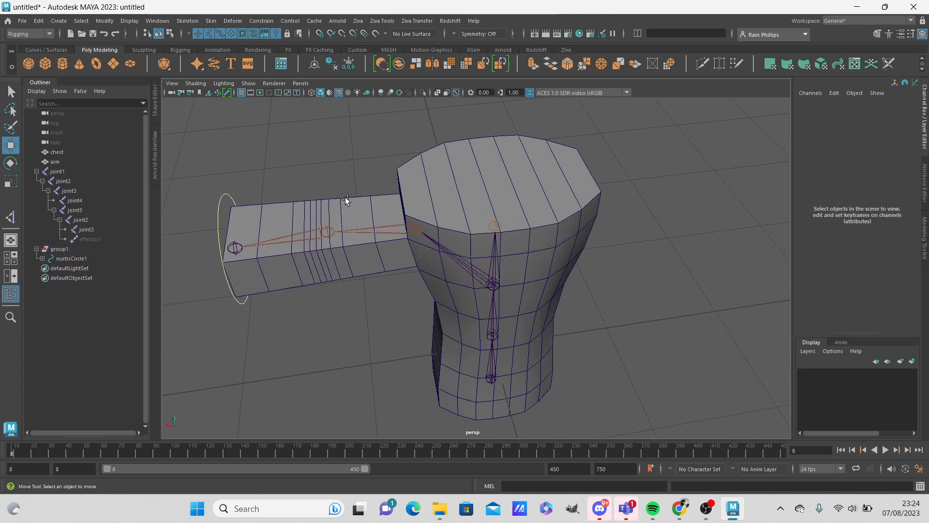
{"action": "left_click", "coordinate": [347, 198]}
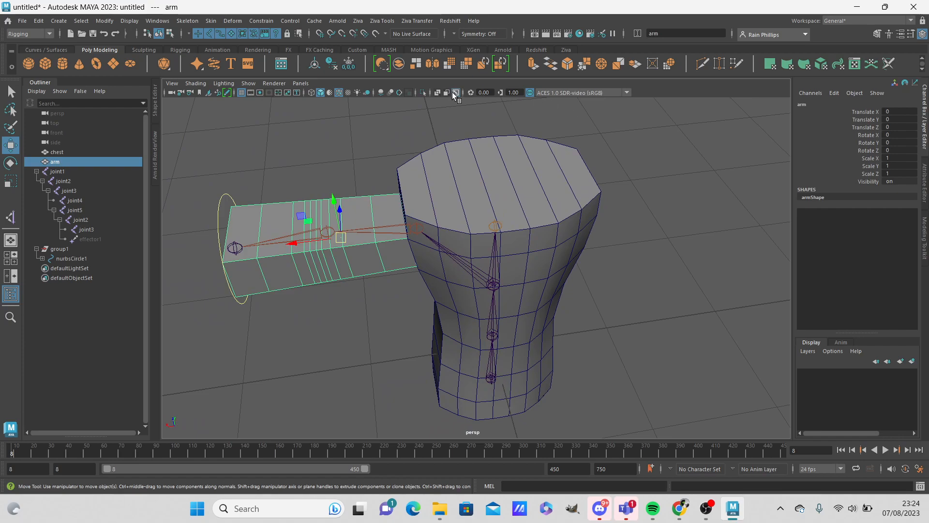
{"action": "left_click", "coordinate": [423, 92]}
{"action": "left_click_drag", "start_coordinate": [381, 191], "coordinate": [431, 150], "text": "alt"}
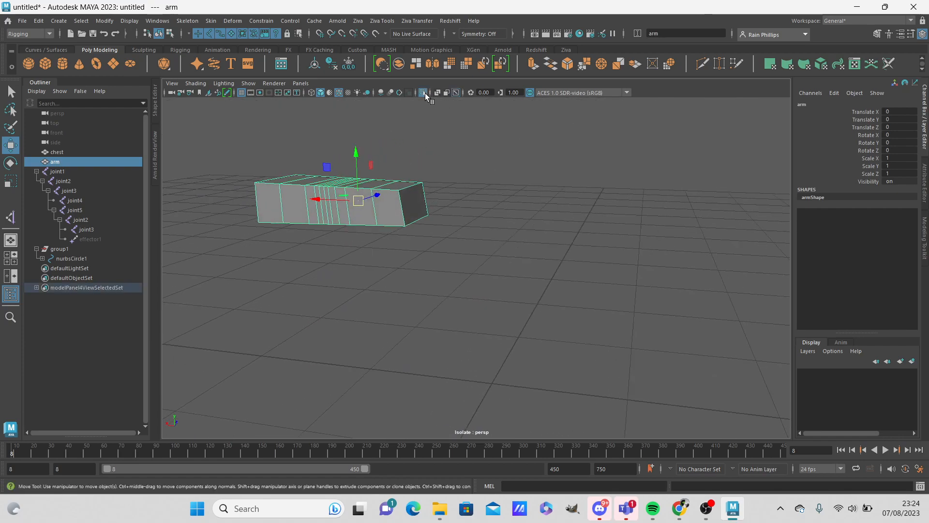
{"action": "left_click", "coordinate": [423, 92]}
Isolate the chest mesh in the viewport, inspect it, restore the full scene and clear the selection.
{"action": "left_click", "coordinate": [504, 158]}
{"action": "left_click", "coordinate": [422, 92]}
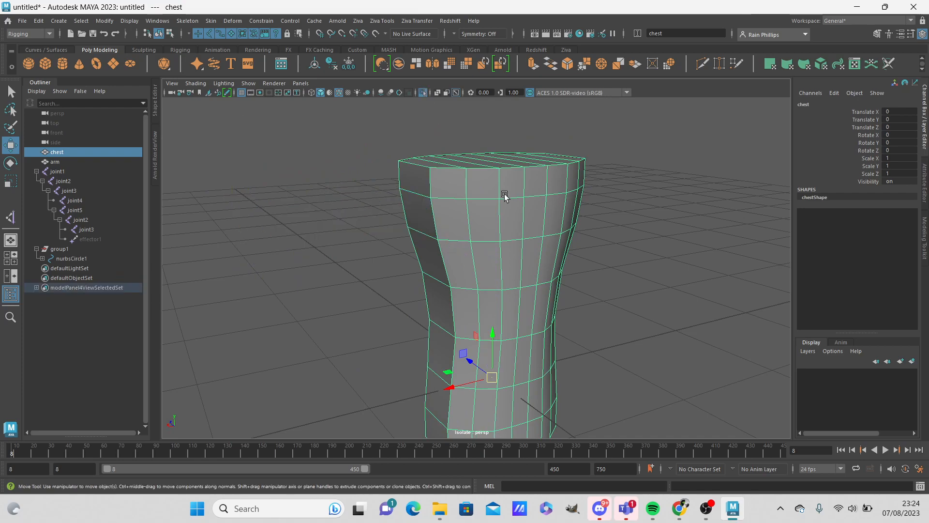
{"action": "left_click_drag", "start_coordinate": [497, 189], "coordinate": [478, 183], "text": "alt"}
{"action": "left_click", "coordinate": [423, 92]}
{"action": "left_click", "coordinate": [638, 193]}
Frame the skeleton from the front, switch to the Select tool and clear the selection.
{"action": "right_click_drag", "start_coordinate": [638, 194], "coordinate": [508, 233], "text": "alt"}
{"action": "left_click", "coordinate": [507, 234]}
{"action": "middle_click_drag", "start_coordinate": [507, 234], "coordinate": [476, 196], "text": "alt"}
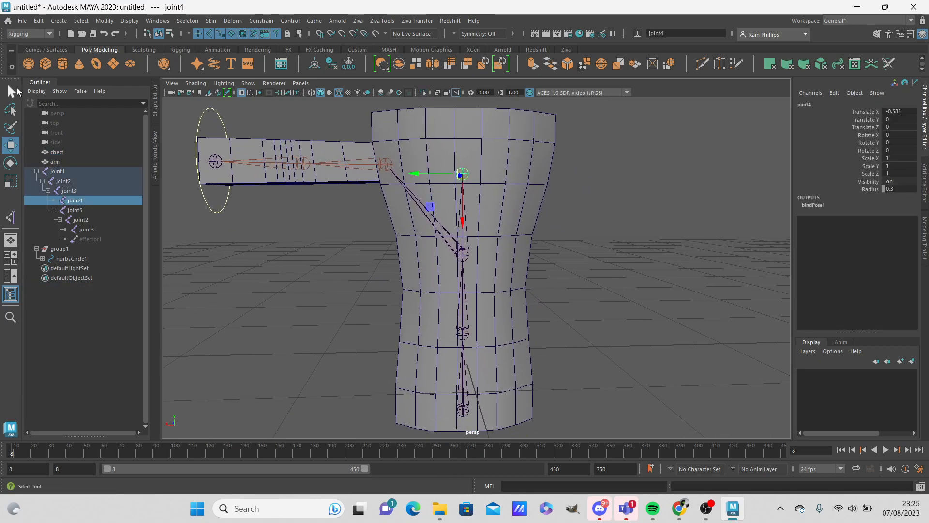
{"action": "left_click", "coordinate": [15, 90]}
{"action": "left_click", "coordinate": [513, 239]}
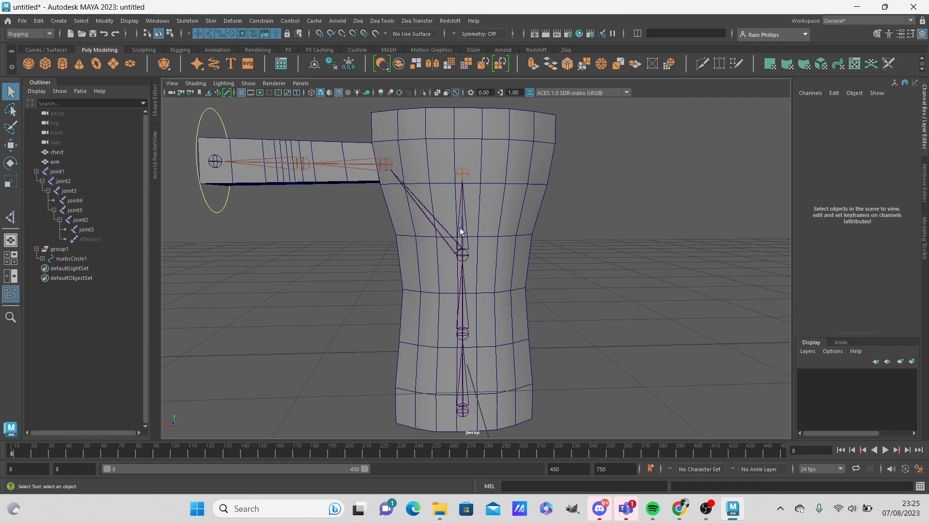
{"action": "left_click", "coordinate": [92, 228]}
{"action": "left_click", "coordinate": [89, 219], "text": "ctrl"}
{"action": "left_click", "coordinate": [72, 181], "text": "ctrl"}
{"action": "left_click", "coordinate": [620, 207]}
{"action": "left_click", "coordinate": [462, 173]}
{"action": "left_click", "coordinate": [464, 246], "text": "shift"}
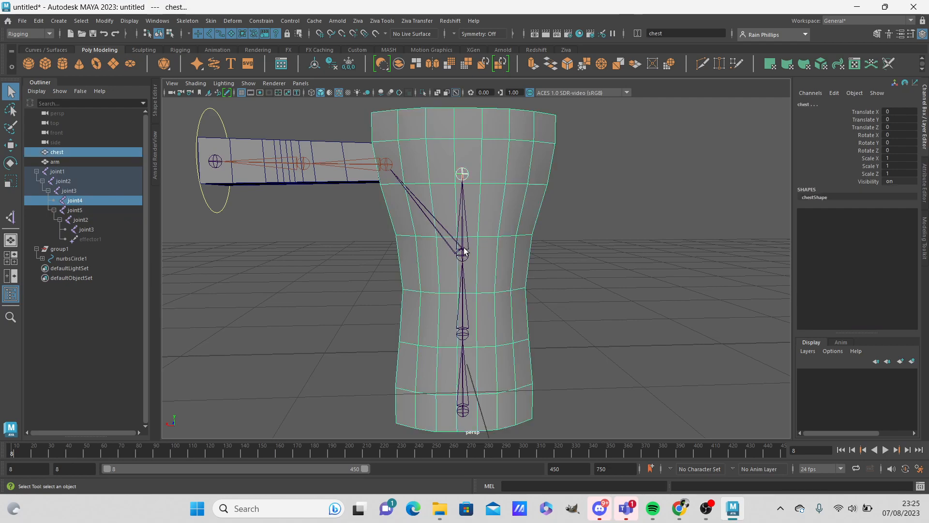
{"action": "left_click", "coordinate": [601, 297]}
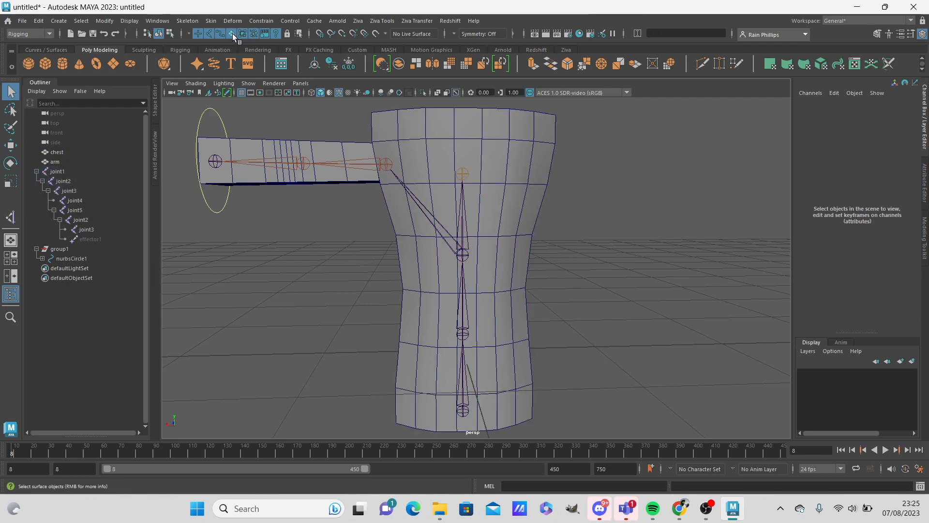
{"action": "left_click", "coordinate": [465, 409]}
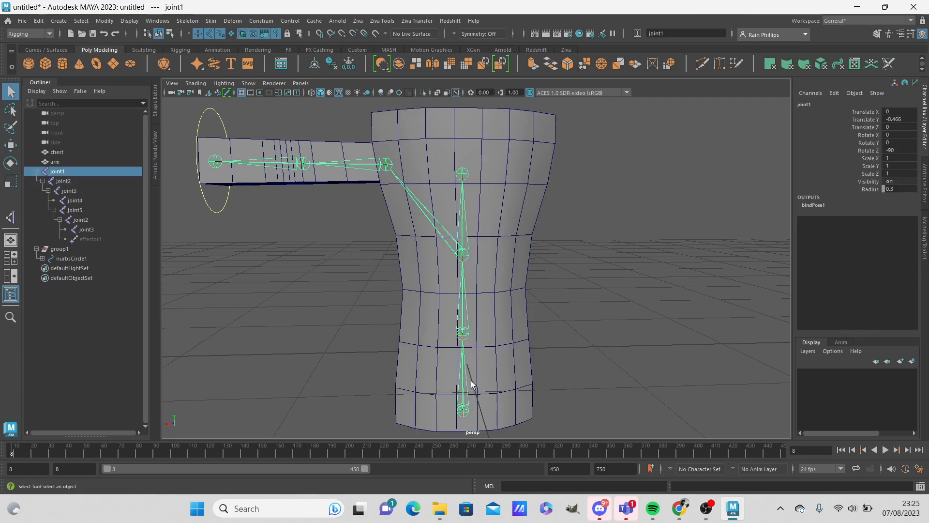
Bind the chest mesh to the four central joints, joint1 to joint4, using Bind Skin with Bind to set to Selected joints.
{"action": "left_click", "coordinate": [463, 175]}
{"action": "left_click", "coordinate": [462, 255], "text": "shift"}
{"action": "left_click", "coordinate": [462, 331], "text": "shift"}
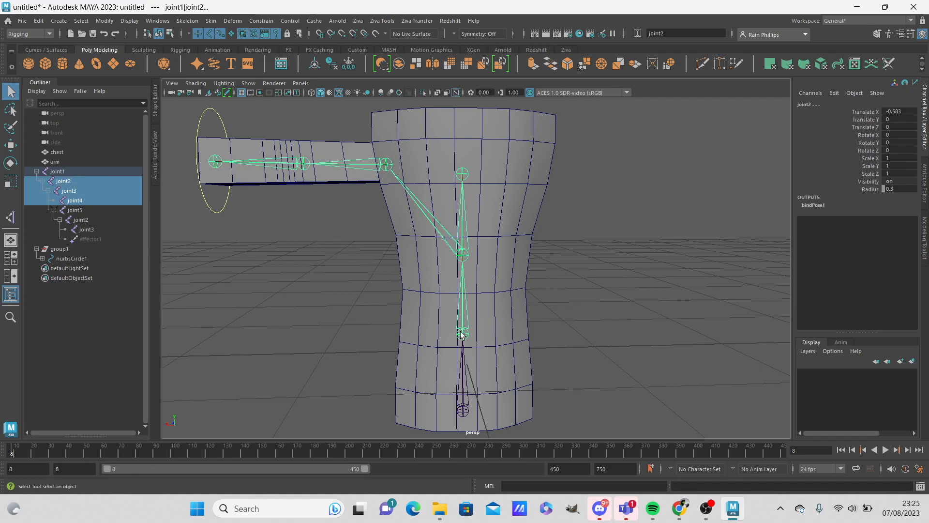
{"action": "left_click", "coordinate": [463, 394], "text": "shift"}
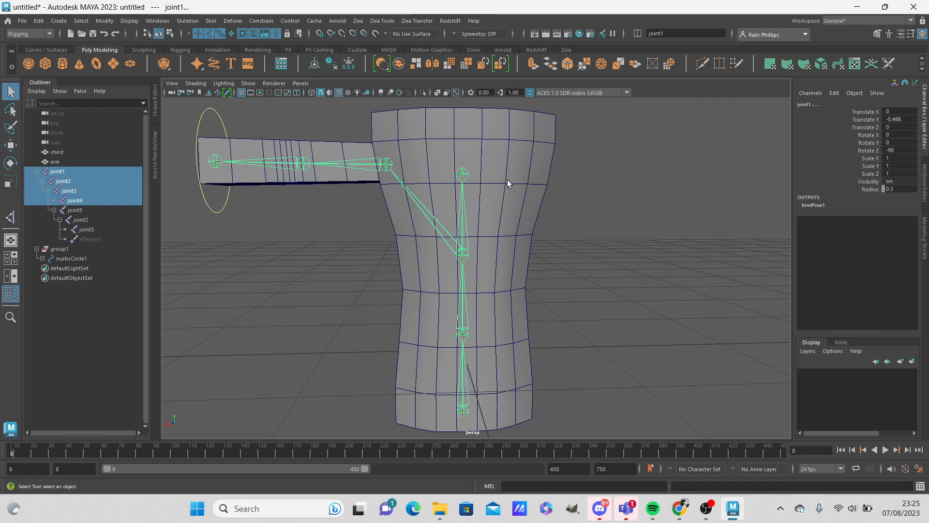
{"action": "scroll", "coordinate": [487, 165], "scroll_direction": "down", "scroll_amount": 1}
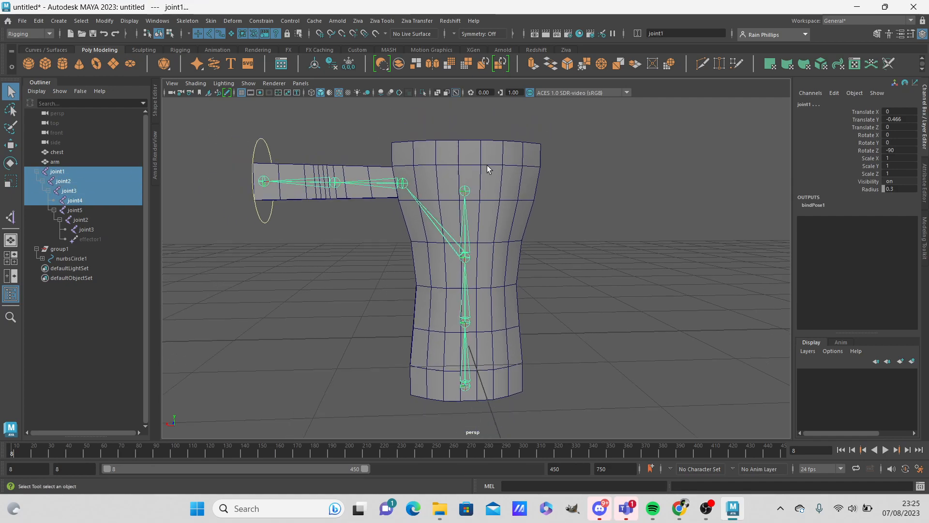
{"action": "left_click", "coordinate": [518, 173], "text": "shift"}
{"action": "left_click", "coordinate": [214, 21]}
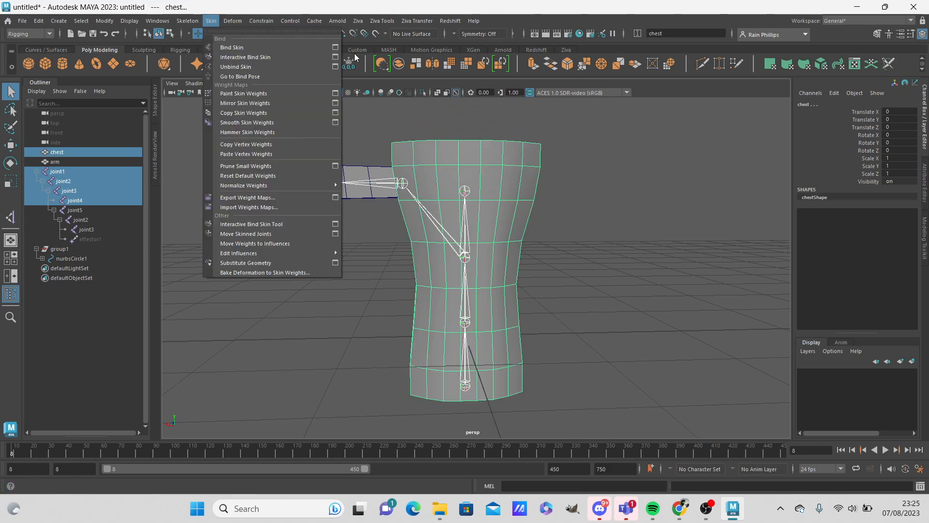
{"action": "left_click", "coordinate": [334, 46]}
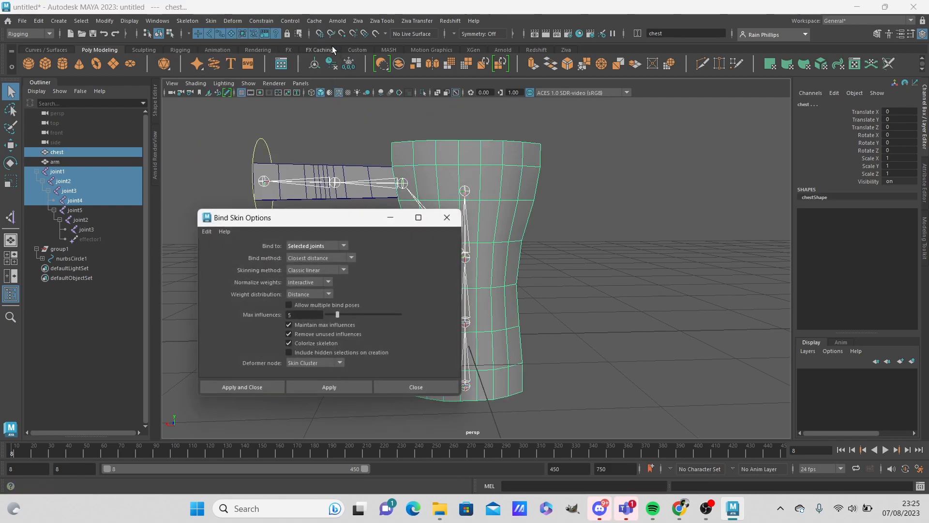
{"action": "left_click", "coordinate": [299, 245]}
{"action": "left_click", "coordinate": [317, 247]}
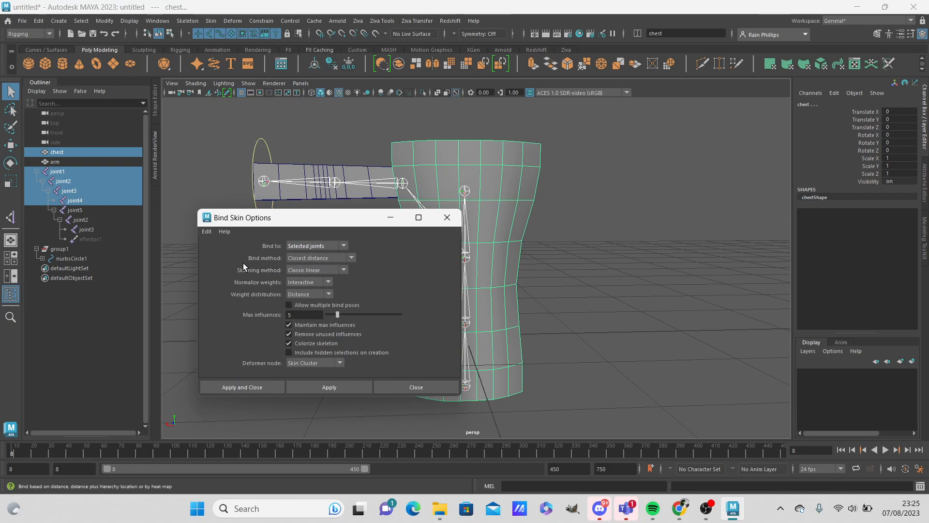
{"action": "left_click", "coordinate": [254, 387]}
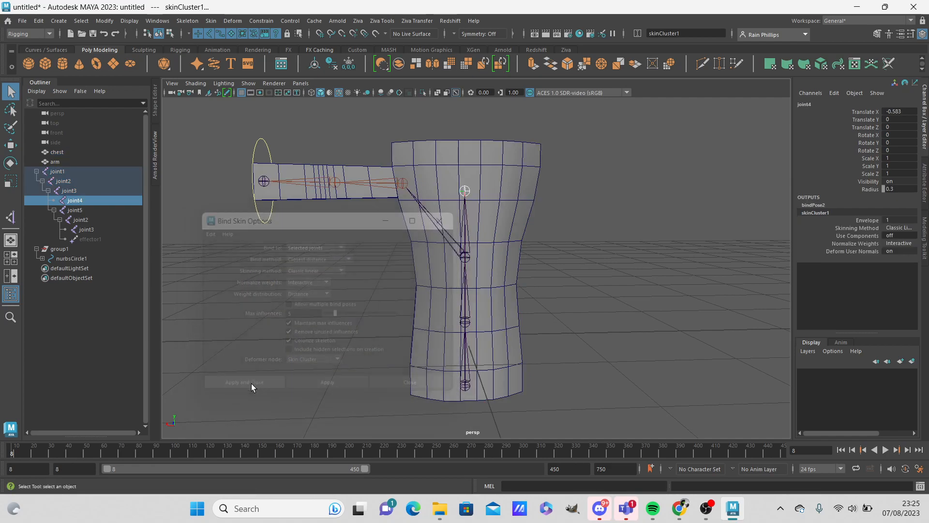
Bind the arm mesh to the three arm joints plus joint3 and joint4 of the central chain, using Bind Skin.
{"action": "left_click", "coordinate": [585, 194]}
{"action": "left_click", "coordinate": [264, 183]}
{"action": "left_click", "coordinate": [314, 184], "text": "shift"}
{"action": "left_click", "coordinate": [382, 184], "text": "shift"}
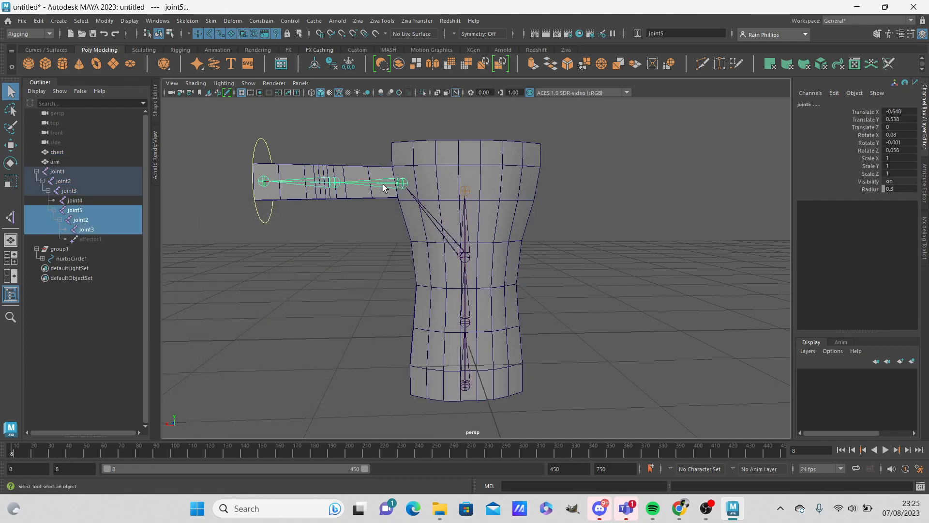
{"action": "left_click", "coordinate": [465, 192], "text": "shift"}
{"action": "left_click", "coordinate": [417, 211], "text": "shift"}
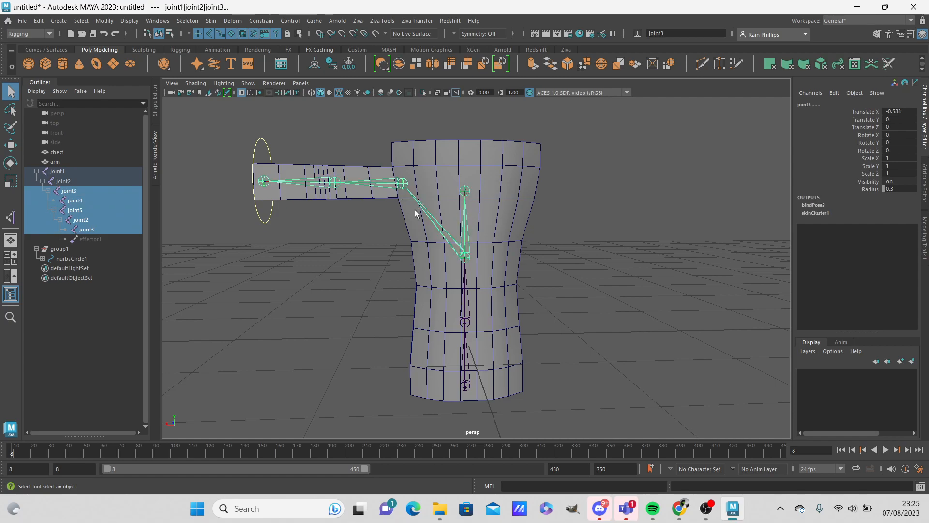
{"action": "left_click", "coordinate": [327, 193], "text": "shift"}
{"action": "left_click", "coordinate": [213, 20]}
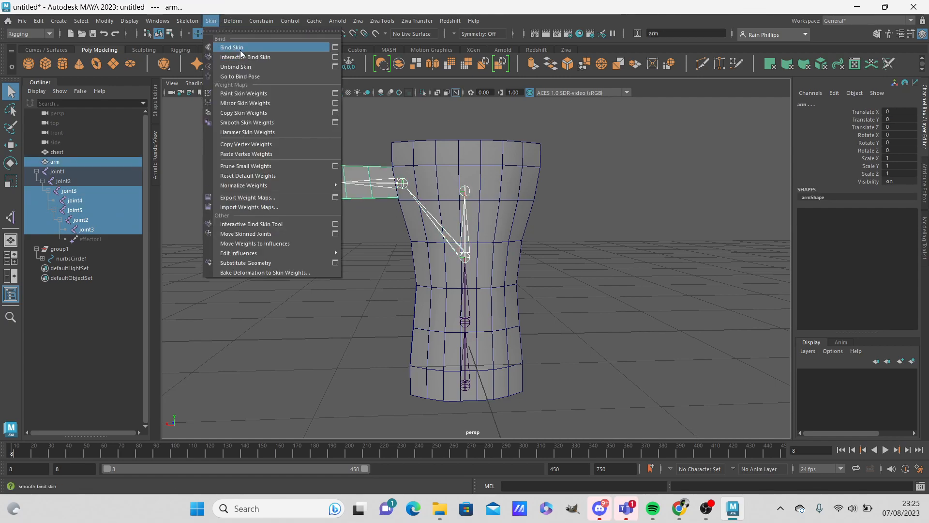
{"action": "left_click", "coordinate": [240, 51]}
{"action": "left_click", "coordinate": [361, 137]}
Move the wrist control circle to test the rig and examine how the arm deforms near the shoulder.
{"action": "scroll", "coordinate": [360, 138], "scroll_direction": "down", "scroll_amount": 1}
{"action": "left_click", "coordinate": [289, 167]}
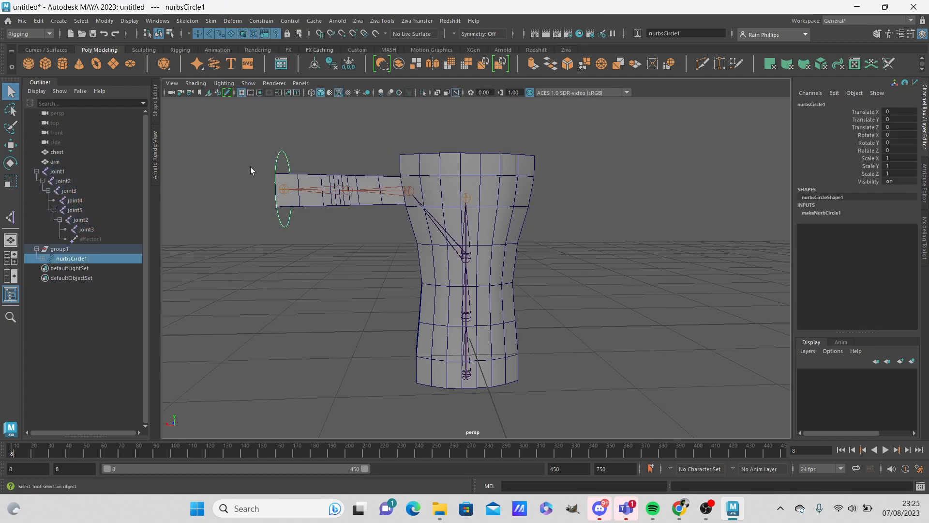
{"action": "key", "text": "w"}
{"action": "left_click_drag", "start_coordinate": [281, 190], "coordinate": [322, 207]}
{"action": "scroll", "coordinate": [420, 175], "scroll_direction": "up", "scroll_amount": 3}
{"action": "left_click_drag", "start_coordinate": [420, 173], "coordinate": [432, 234], "text": "alt"}
{"action": "scroll", "coordinate": [420, 246], "scroll_direction": "up", "scroll_amount": 3}
Undo the test move of the wrist control circle.
{"action": "key", "text": "ctrl+z"}
{"action": "key", "text": "ctrl+z"}
{"action": "key", "text": "ctrl+z"}
{"action": "key", "text": "ctrl+z"}
{"action": "key", "text": "ctrl+z"}
{"action": "key", "text": "ctrl+z"}
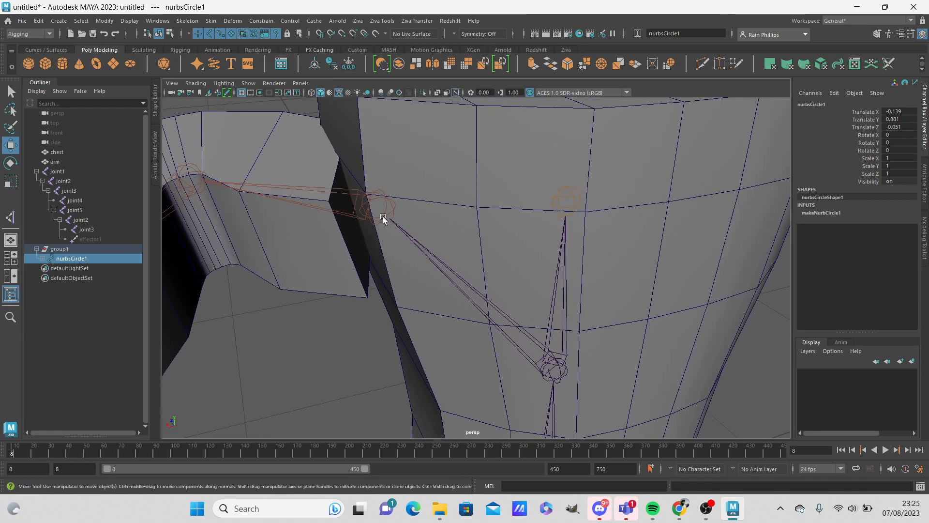
{"action": "key", "text": "ctrl+z"}
{"action": "key", "text": "ctrl+z"}
{"action": "key", "text": "ctrl+z"}
{"action": "key", "text": "ctrl+z"}
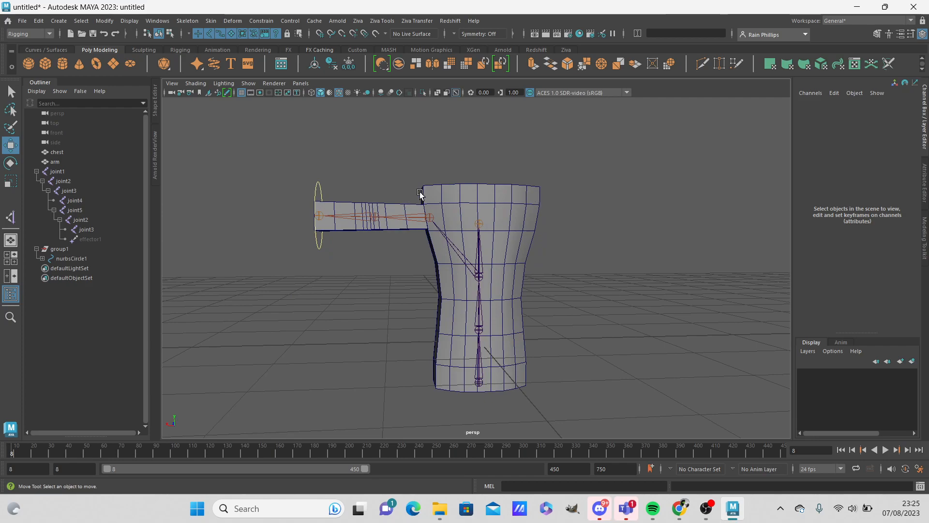
Collapse the joint1 and group1 hierarchies and duplicate the chest and arm meshes.
{"action": "left_click", "coordinate": [72, 151]}
{"action": "left_click", "coordinate": [69, 161], "text": "ctrl"}
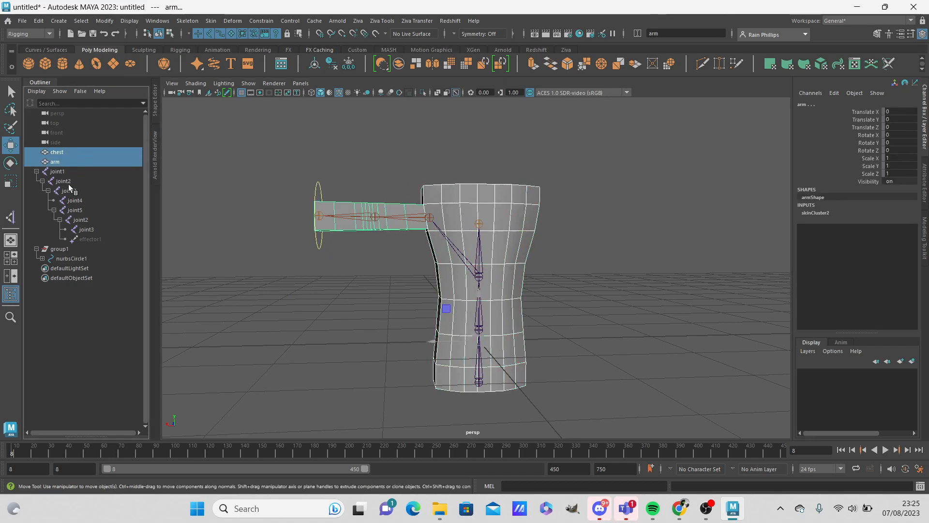
{"action": "left_click", "coordinate": [36, 248]}
{"action": "left_click", "coordinate": [36, 171]}
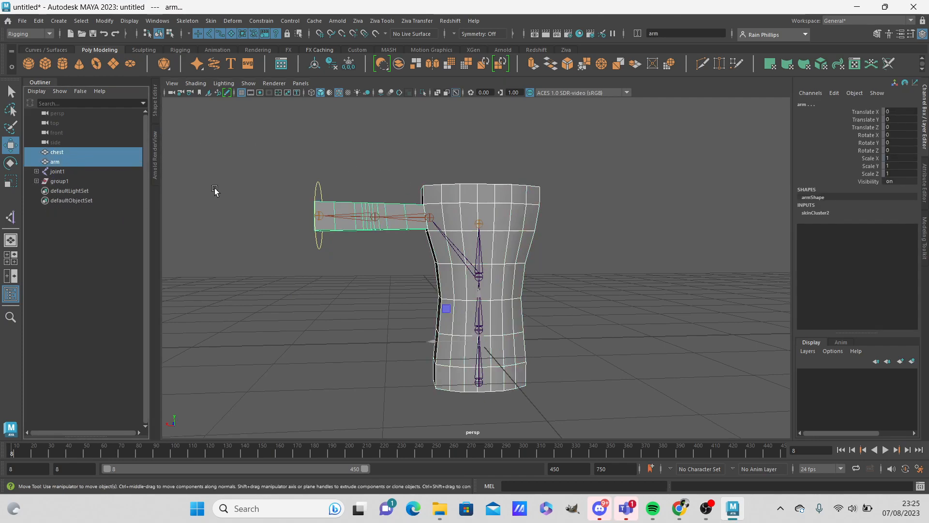
{"action": "key", "text": "ctrl+d"}
Hide the original chest and arm meshes together with joint1 and group1.
{"action": "left_click", "coordinate": [70, 152]}
{"action": "left_click", "coordinate": [71, 180], "text": "shift"}
{"action": "key", "text": "ctrl+h"}
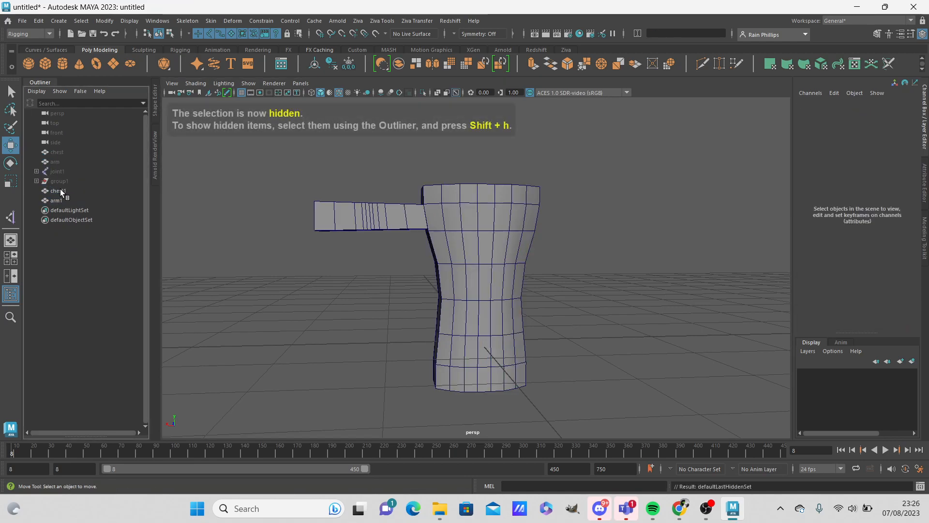
Group the duplicated chest1 and arm1 meshes and rename the group as Proxy Geometry.
{"action": "left_click", "coordinate": [60, 191]}
{"action": "left_click", "coordinate": [61, 200], "text": "shift"}
{"action": "key", "text": "ctrl+g"}
{"action": "double_click", "coordinate": [68, 190]}
{"action": "key", "text": "BackSpace"}
{"action": "type", "text": "Proxy Geometry"}
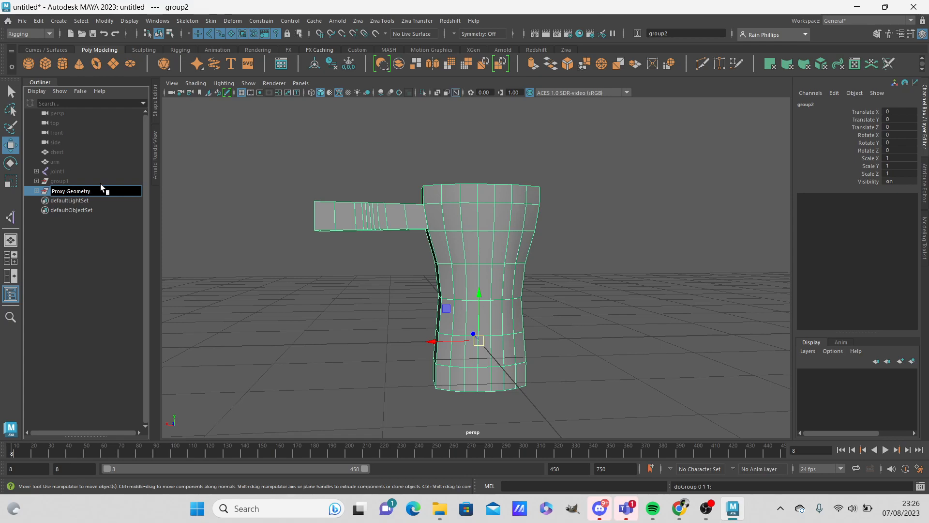
{"action": "key", "text": "Return"}
{"action": "left_click", "coordinate": [678, 195]}
Expand the Proxy_Geometry group and check the chest and arm copies inside it.
{"action": "middle_click_drag", "start_coordinate": [529, 204], "coordinate": [506, 213], "text": "alt"}
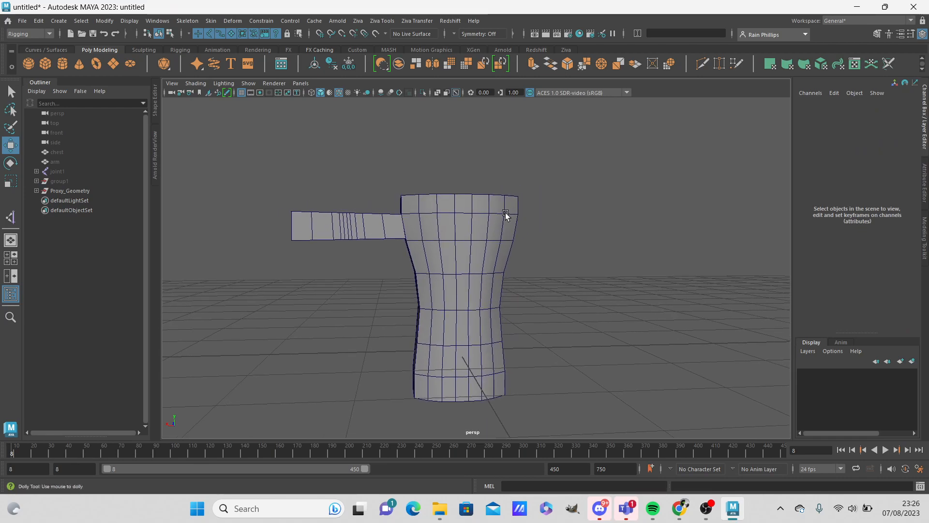
{"action": "left_click_drag", "start_coordinate": [507, 213], "coordinate": [494, 223], "text": "alt"}
{"action": "left_click", "coordinate": [37, 191]}
{"action": "left_click", "coordinate": [76, 203]}
{"action": "left_click", "coordinate": [79, 210]}
{"action": "left_click", "coordinate": [261, 186]}
Examine the duplicated meshes up close where the arm copy meets the chest copy at the shoulder.
{"action": "left_click_drag", "start_coordinate": [467, 220], "coordinate": [460, 242], "text": "alt"}
{"action": "right_click_drag", "start_coordinate": [334, 205], "coordinate": [351, 217], "text": "alt"}
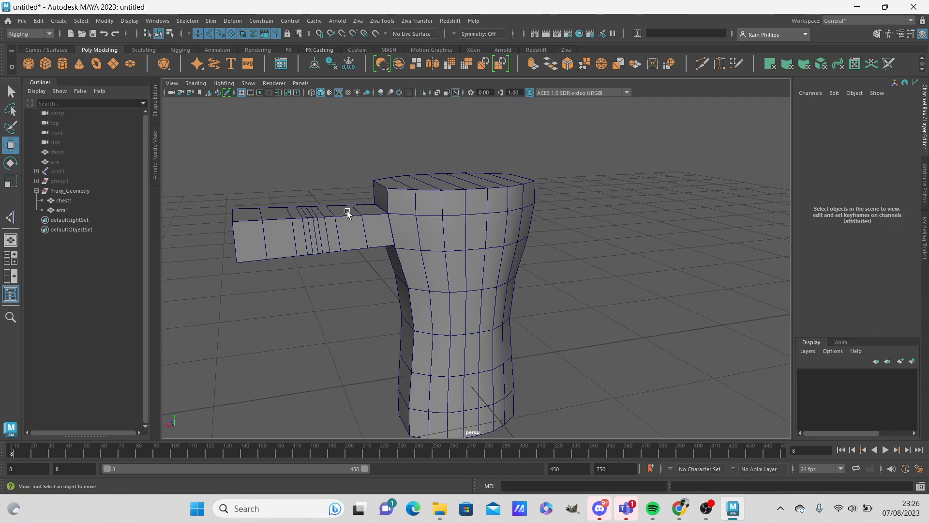
{"action": "right_click_drag", "start_coordinate": [399, 197], "coordinate": [426, 224], "text": "alt"}
{"action": "middle_click_drag", "start_coordinate": [426, 224], "coordinate": [466, 262], "text": "alt"}
{"action": "right_click_drag", "start_coordinate": [421, 248], "coordinate": [448, 264], "text": "alt"}
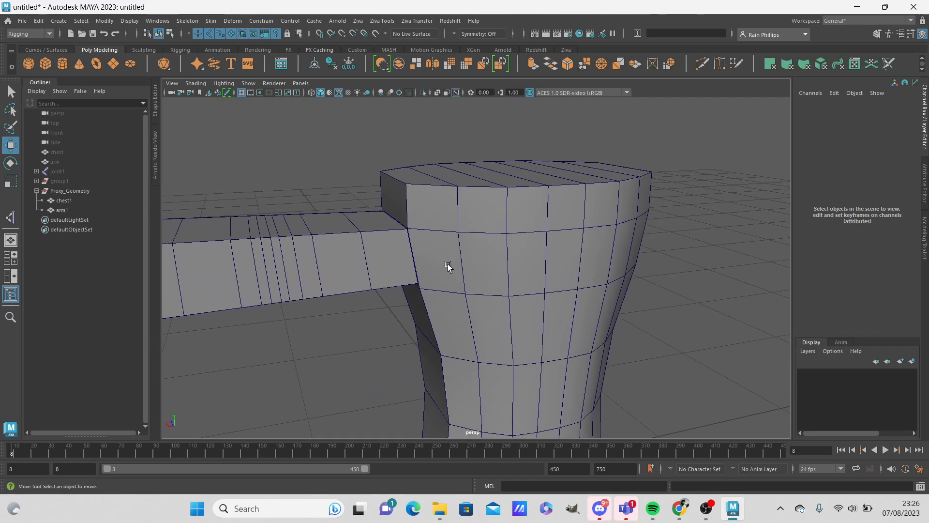
{"action": "left_click_drag", "start_coordinate": [449, 264], "coordinate": [418, 267], "text": "alt"}
{"action": "left_click", "coordinate": [321, 221]}
{"action": "right_click_drag", "start_coordinate": [322, 191], "coordinate": [342, 193], "text": "alt"}
{"action": "middle_click_drag", "start_coordinate": [342, 193], "coordinate": [369, 196], "text": "alt"}
{"action": "left_click_drag", "start_coordinate": [369, 188], "coordinate": [371, 170], "text": "alt"}
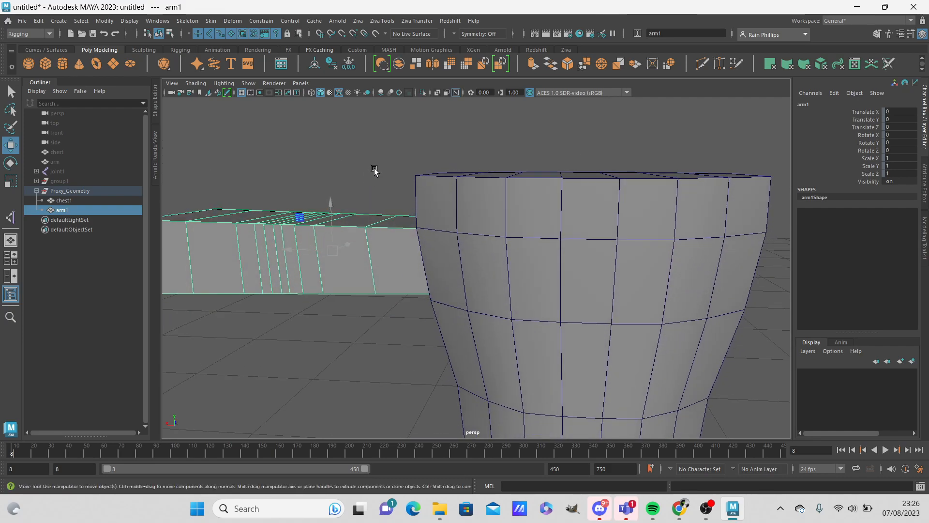
{"action": "right_click_drag", "start_coordinate": [531, 232], "coordinate": [410, 213], "text": "alt"}
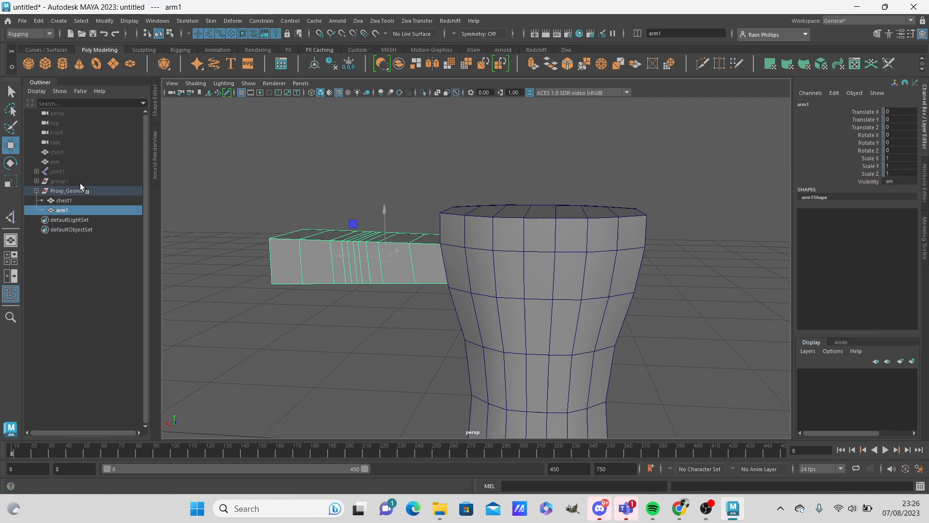
Compare the hidden original chest and arm with their proxy copies, clear the selection and view the copies from above.
{"action": "left_click", "coordinate": [66, 155]}
{"action": "left_click", "coordinate": [63, 162], "text": "shift"}
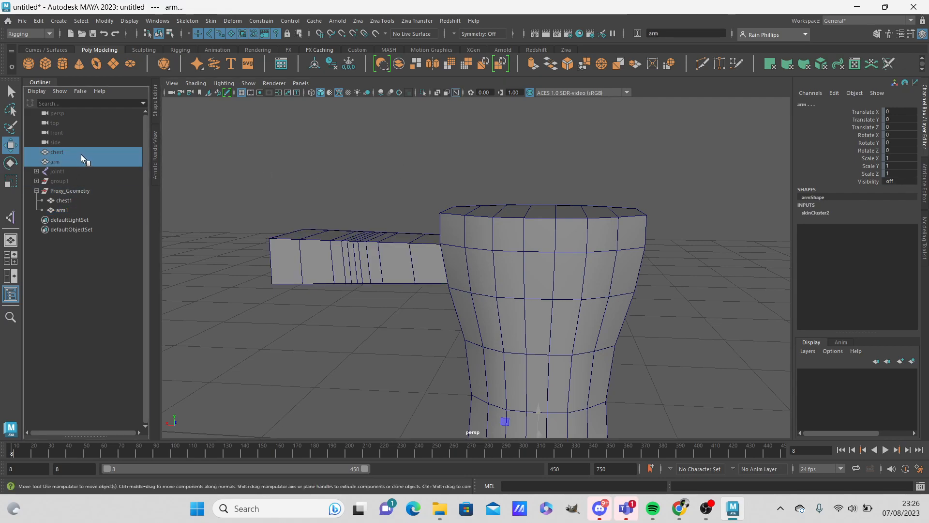
{"action": "left_click", "coordinate": [62, 200]}
{"action": "left_click", "coordinate": [63, 210], "text": "shift"}
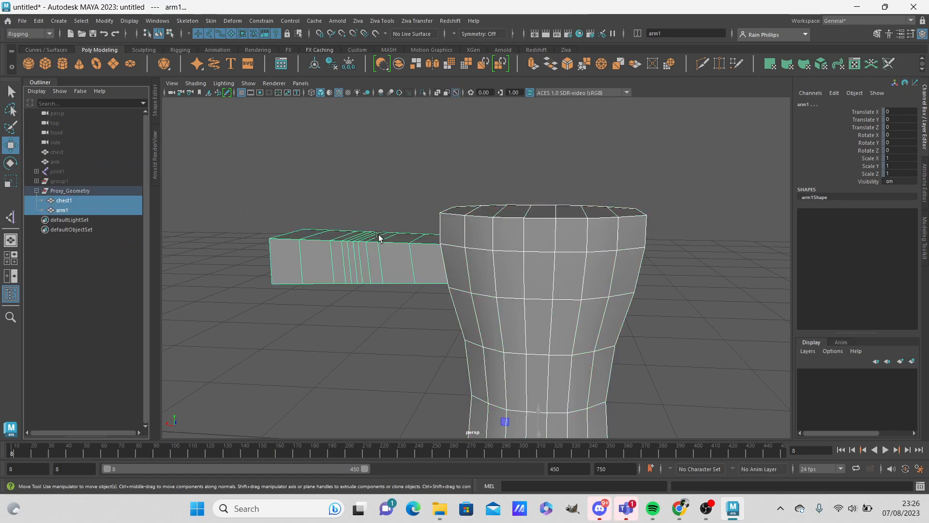
{"action": "left_click", "coordinate": [402, 210]}
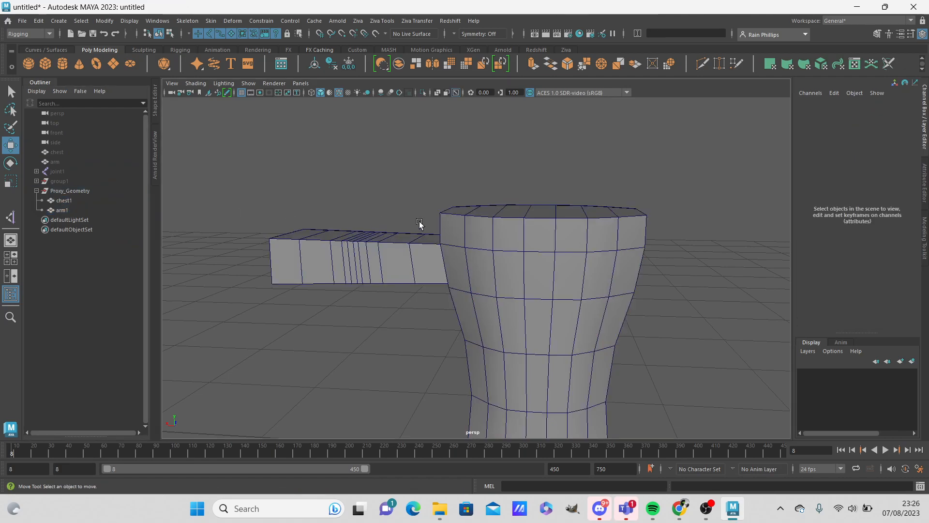
{"action": "left_click_drag", "start_coordinate": [475, 227], "coordinate": [511, 260], "text": "alt"}
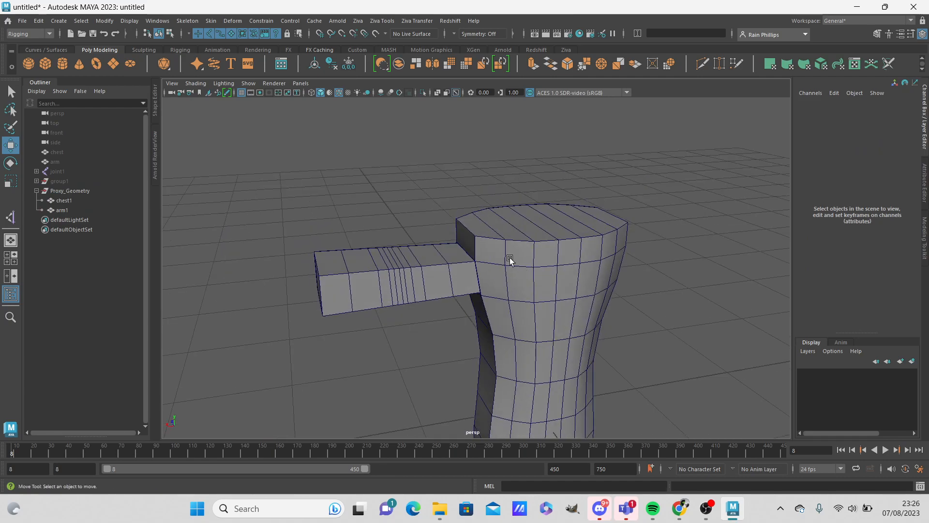
Examine chest1 and arm1 by isolating them in the viewport and restoring the full view.
{"action": "left_click", "coordinate": [556, 256]}
{"action": "left_click", "coordinate": [440, 266], "text": "shift"}
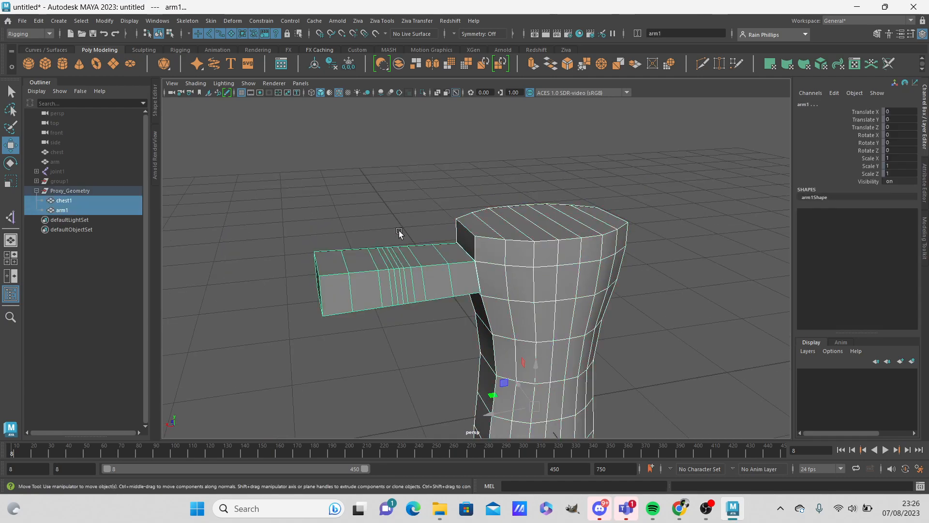
{"action": "left_click", "coordinate": [436, 270]}
{"action": "left_click", "coordinate": [423, 93]}
{"action": "left_click_drag", "start_coordinate": [423, 94], "coordinate": [397, 170], "text": "alt"}
{"action": "left_click", "coordinate": [423, 94]}
{"action": "left_click", "coordinate": [370, 231]}
{"action": "left_click", "coordinate": [423, 92]}
{"action": "left_click", "coordinate": [423, 91]}
{"action": "left_click", "coordinate": [399, 140]}
Isolate chest1, delete its shoulder face where the arm attaches, and bring the other geometry back into view.
{"action": "left_click_drag", "start_coordinate": [400, 150], "coordinate": [415, 218], "text": "alt"}
{"action": "scroll", "coordinate": [417, 268], "scroll_direction": "up", "scroll_amount": 3}
{"action": "left_click_drag", "start_coordinate": [416, 271], "coordinate": [504, 231], "text": "alt"}
{"action": "left_click", "coordinate": [503, 233]}
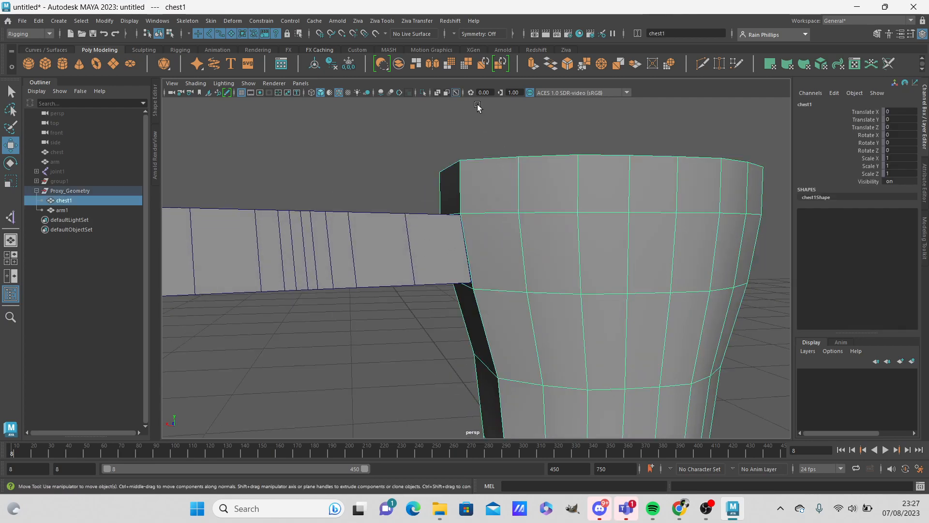
{"action": "left_click", "coordinate": [422, 90]}
{"action": "scroll", "coordinate": [415, 263], "scroll_direction": "up", "scroll_amount": 3}
{"action": "left_click_drag", "start_coordinate": [415, 263], "coordinate": [542, 233], "text": "alt"}
{"action": "mouse_move", "coordinate": [543, 230]}
{"action": "right_mouse_down"}
{"action": "mouse_move", "coordinate": [550, 243]}
{"action": "mouse_move", "coordinate": [532, 242]}
{"action": "right_mouse_up"}
{"action": "left_click", "coordinate": [537, 238]}
{"action": "key", "text": "Delete"}
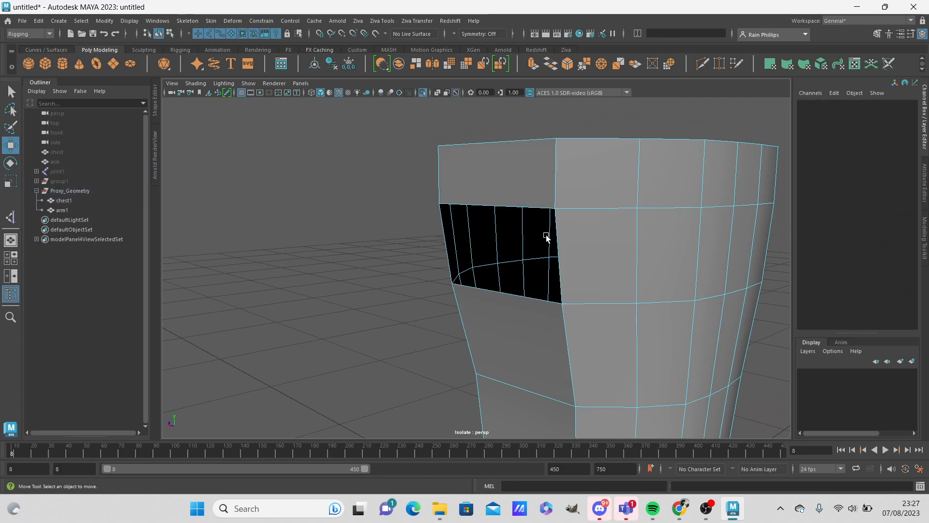
{"action": "scroll", "coordinate": [565, 194], "scroll_direction": "down", "scroll_amount": 1}
{"action": "left_click_drag", "start_coordinate": [565, 193], "coordinate": [448, 155], "text": "alt"}
{"action": "left_click", "coordinate": [423, 94]}
Isolate arm1, delete its end face towards the chest, and show the full geometry again.
{"action": "scroll", "coordinate": [472, 193], "scroll_direction": "down", "scroll_amount": 2}
{"action": "middle_click_drag", "start_coordinate": [474, 195], "coordinate": [587, 200], "text": "alt"}
{"action": "right_click_drag", "start_coordinate": [472, 260], "coordinate": [534, 199]}
{"action": "left_click", "coordinate": [465, 254]}
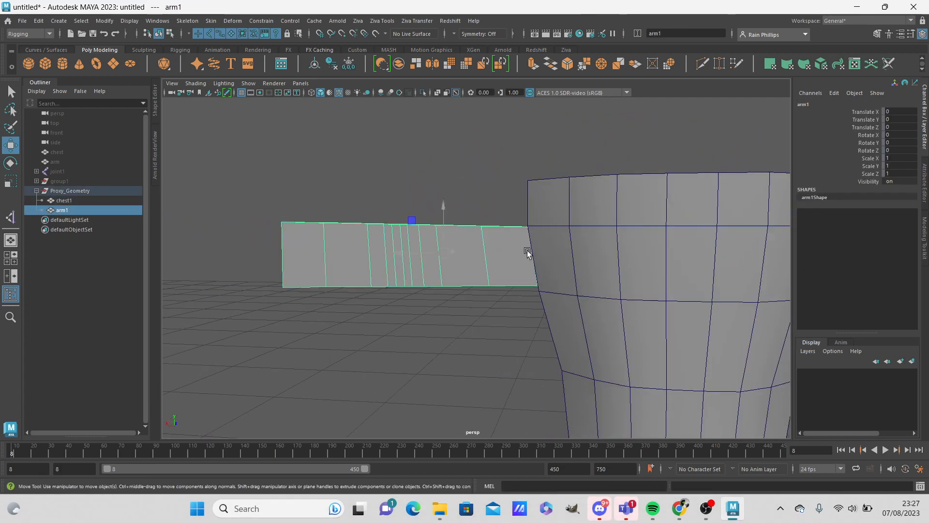
{"action": "left_click", "coordinate": [423, 92]}
{"action": "left_click_drag", "start_coordinate": [402, 207], "coordinate": [478, 255], "text": "alt"}
{"action": "right_click_drag", "start_coordinate": [462, 219], "coordinate": [476, 228]}
{"action": "left_click", "coordinate": [495, 224]}
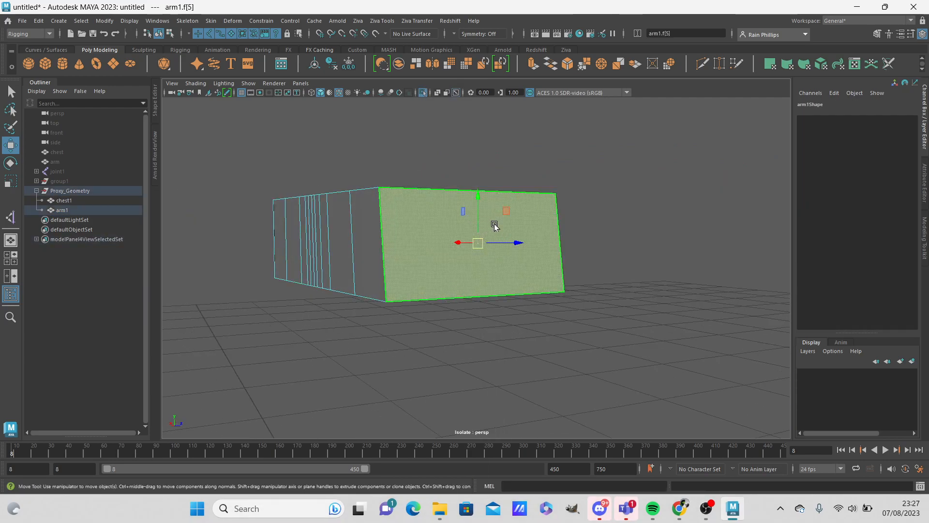
{"action": "key", "text": "Delete"}
{"action": "left_click", "coordinate": [423, 91]}
{"action": "scroll", "coordinate": [501, 237], "scroll_direction": "down", "scroll_amount": 5}
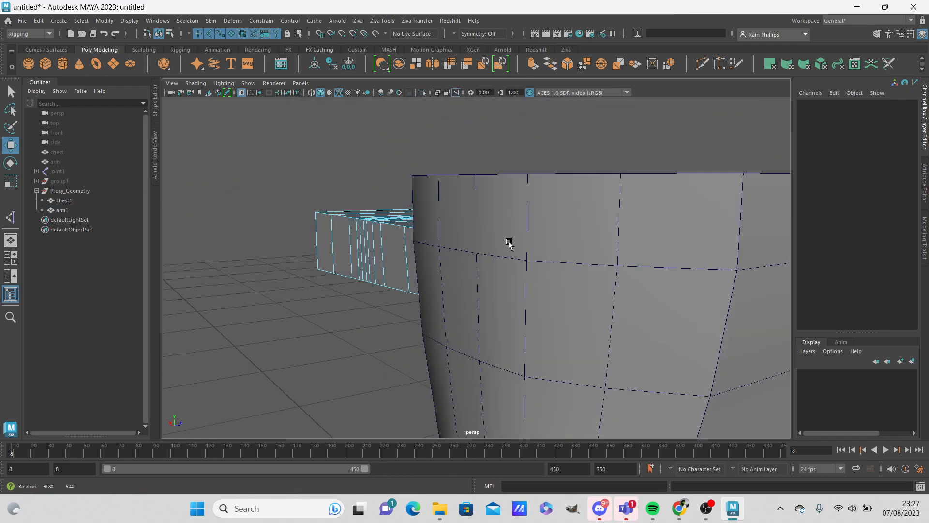
Examine the seam between the opened arm and chest up close, checking the chest's upper border edge.
{"action": "left_click_drag", "start_coordinate": [501, 237], "coordinate": [588, 224], "text": "alt"}
{"action": "right_click", "coordinate": [498, 130]}
{"action": "right_click_drag", "start_coordinate": [499, 130], "coordinate": [484, 208]}
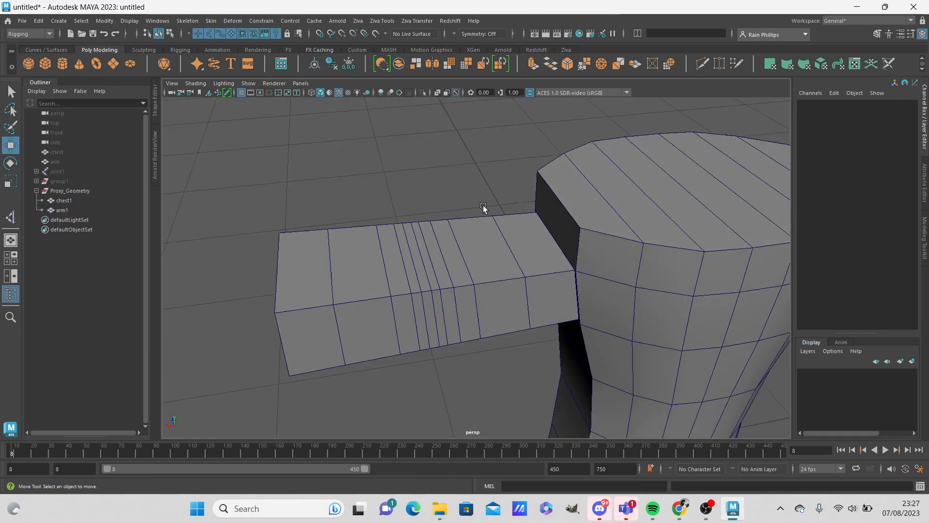
{"action": "scroll", "coordinate": [648, 281], "scroll_direction": "up", "scroll_amount": 3}
{"action": "middle_click_drag", "start_coordinate": [648, 281], "coordinate": [513, 261], "text": "alt"}
{"action": "scroll", "coordinate": [513, 261], "scroll_direction": "up", "scroll_amount": 3}
{"action": "scroll", "coordinate": [514, 260], "scroll_direction": "up", "scroll_amount": 1}
{"action": "right_click_drag", "start_coordinate": [556, 187], "coordinate": [559, 160]}
{"action": "scroll", "coordinate": [559, 161], "scroll_direction": "up", "scroll_amount": 6}
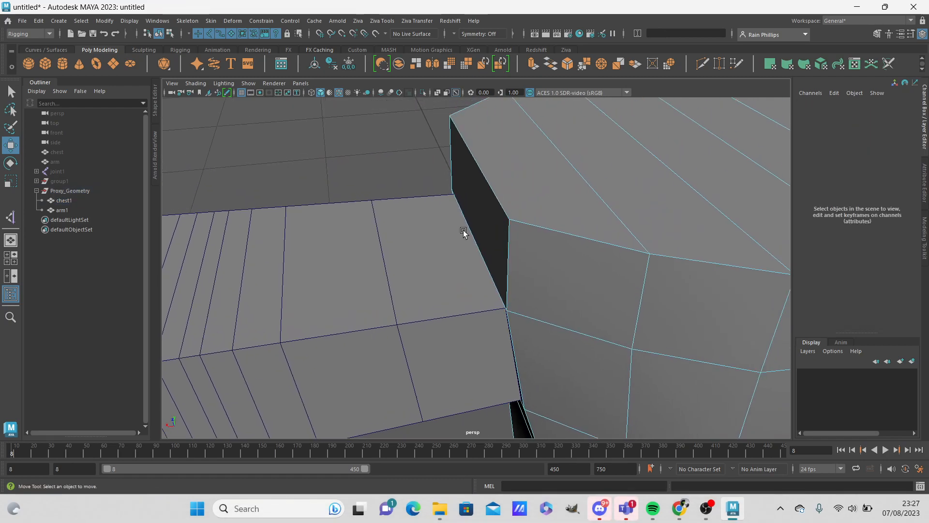
{"action": "left_click", "coordinate": [505, 247]}
{"action": "key", "text": "q"}
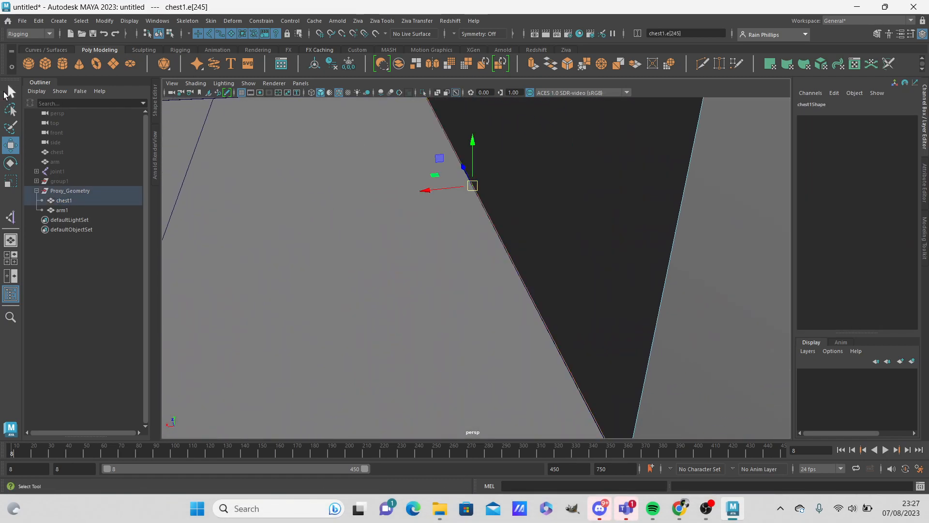
{"action": "scroll", "coordinate": [452, 222], "scroll_direction": "down", "scroll_amount": 5}
{"action": "right_click_drag", "start_coordinate": [413, 172], "coordinate": [462, 154]}
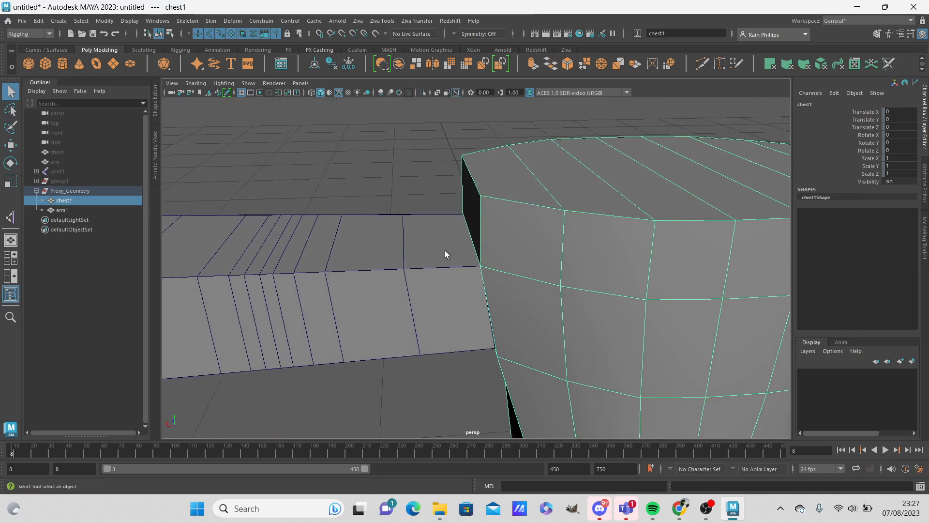
Unlock the translate, rotate and scale channels of arm1.
{"action": "left_click", "coordinate": [446, 253]}
{"action": "left_click", "coordinate": [10, 144]}
{"action": "scroll", "coordinate": [455, 255], "scroll_direction": "up", "scroll_amount": 5}
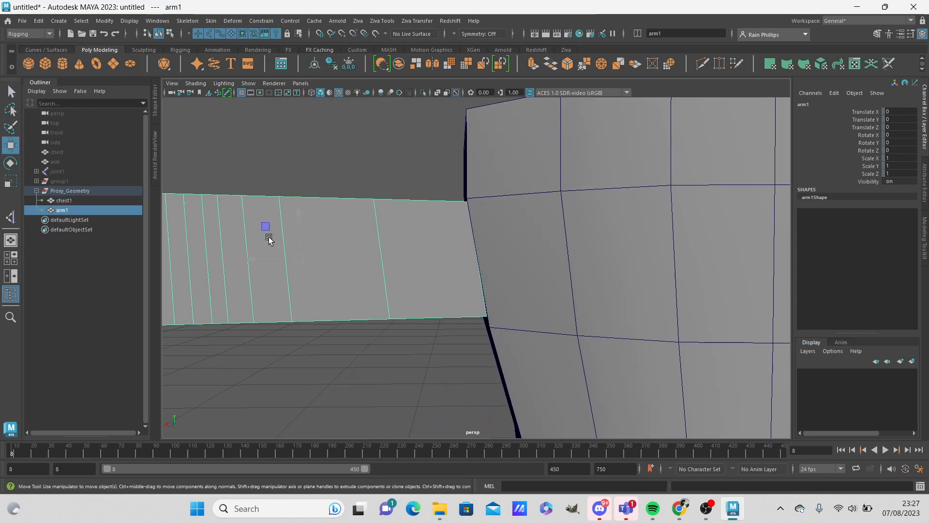
{"action": "left_click_drag", "start_coordinate": [869, 112], "coordinate": [867, 174]}
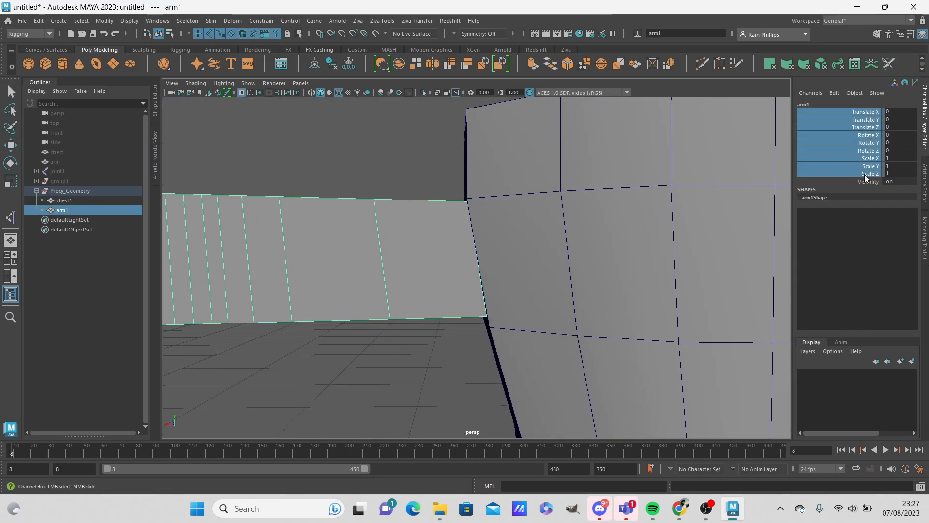
{"action": "right_click", "coordinate": [865, 150]}
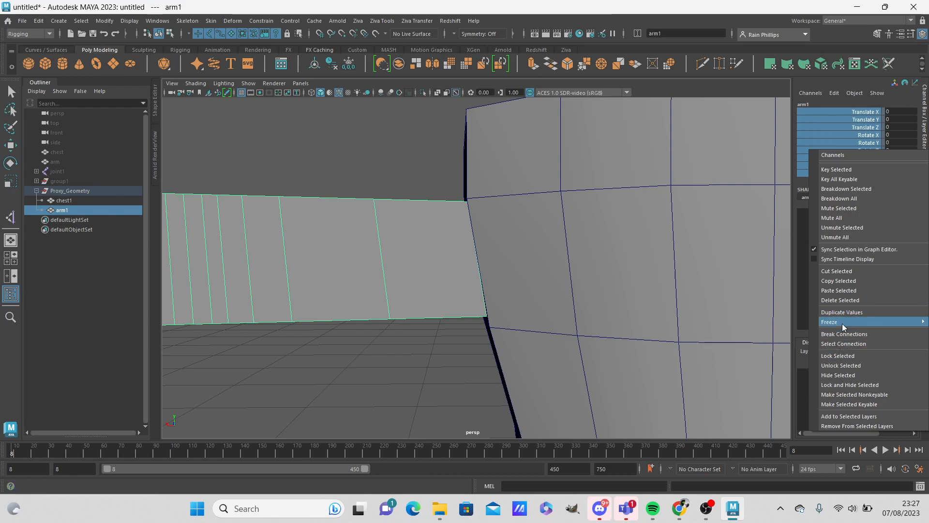
{"action": "mouse_move", "coordinate": [846, 326]}
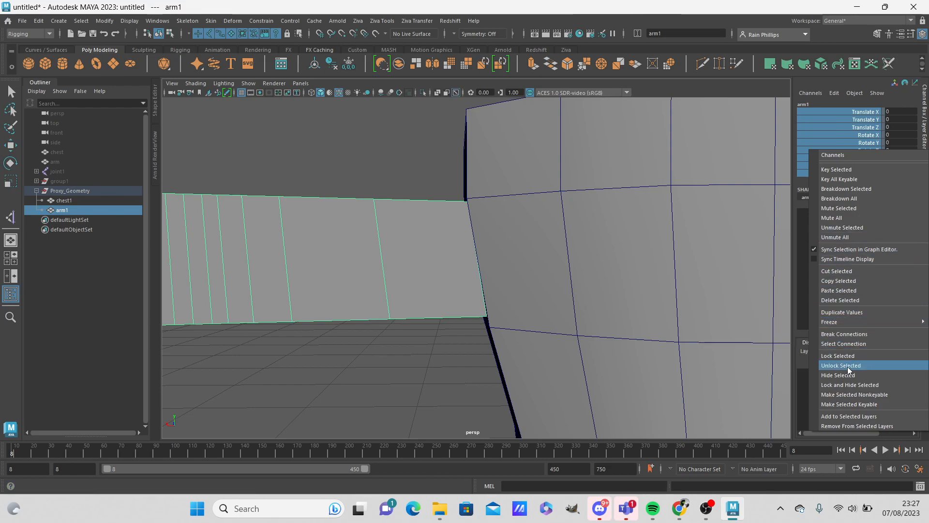
{"action": "left_click", "coordinate": [842, 365]}
Move arm1 slightly away from the chest to a Translate X of 0.008 and inspect the gap.
{"action": "left_click", "coordinate": [10, 145]}
{"action": "left_click_drag", "start_coordinate": [281, 258], "coordinate": [276, 258]}
{"action": "left_click", "coordinate": [422, 154]}
{"action": "right_click_drag", "start_coordinate": [422, 155], "coordinate": [424, 181]}
{"action": "left_click_drag", "start_coordinate": [513, 180], "coordinate": [425, 211], "text": "alt"}
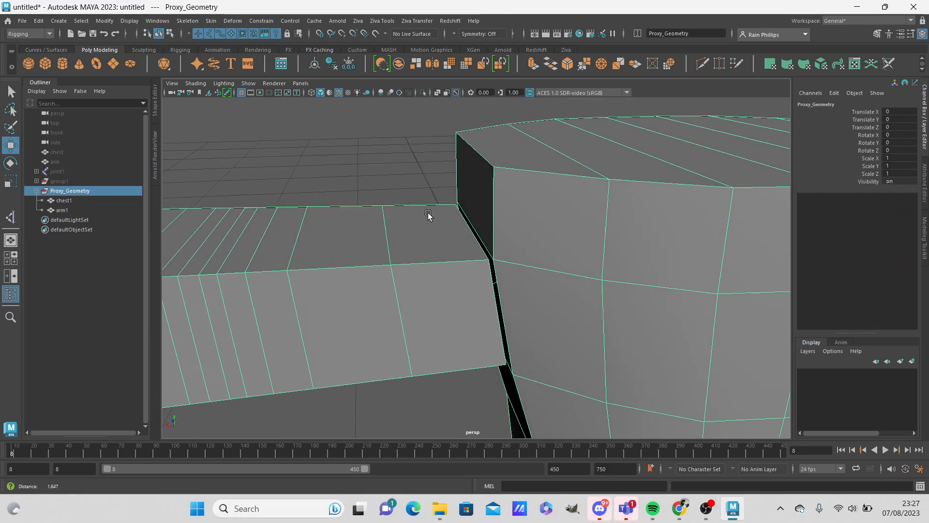
{"action": "right_click_drag", "start_coordinate": [425, 211], "coordinate": [528, 232], "text": "alt"}
{"action": "left_click", "coordinate": [368, 115]}
Try combining chest1 and arm1 into a single mesh.
{"action": "right_click", "coordinate": [490, 175]}
{"action": "right_click_drag", "start_coordinate": [490, 174], "coordinate": [486, 157]}
{"action": "left_click_drag", "start_coordinate": [486, 225], "coordinate": [442, 173], "text": "alt"}
{"action": "right_click_drag", "start_coordinate": [572, 215], "coordinate": [629, 201]}
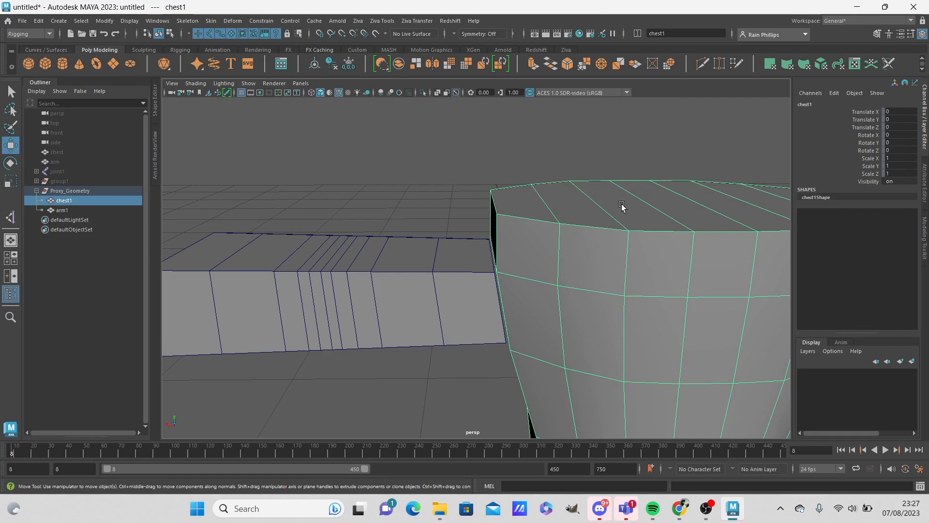
{"action": "left_click", "coordinate": [378, 264], "text": "shift"}
{"action": "right_click_drag", "start_coordinate": [543, 211], "coordinate": [535, 414], "text": "shift"}
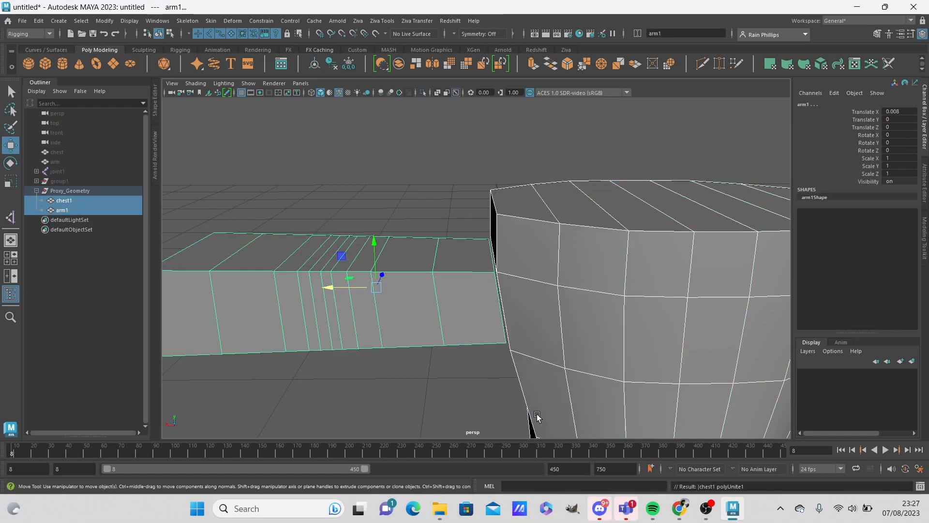
Try bridging the upper edges of the arm and chest openings across the gap at the shoulder.
{"action": "left_click", "coordinate": [415, 185]}
{"action": "scroll", "coordinate": [527, 243], "scroll_direction": "up", "scroll_amount": 5}
{"action": "left_click", "coordinate": [528, 244]}
{"action": "right_click_drag", "start_coordinate": [525, 216], "coordinate": [527, 234]}
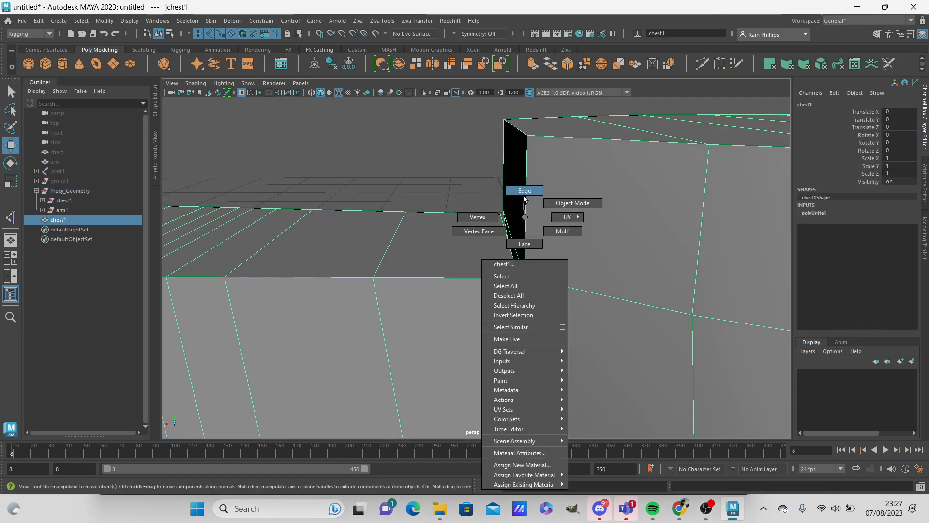
{"action": "right_click_drag", "start_coordinate": [525, 199], "coordinate": [525, 195]}
{"action": "scroll", "coordinate": [508, 246], "scroll_direction": "up", "scroll_amount": 2}
{"action": "left_click", "coordinate": [520, 241]}
{"action": "scroll", "coordinate": [511, 268], "scroll_direction": "up", "scroll_amount": 3}
{"action": "scroll", "coordinate": [511, 269], "scroll_direction": "up", "scroll_amount": 1}
{"action": "left_click", "coordinate": [533, 255], "text": "shift"}
{"action": "left_click", "coordinate": [551, 64]}
{"action": "left_click_drag", "start_coordinate": [543, 257], "coordinate": [551, 232], "text": "alt"}
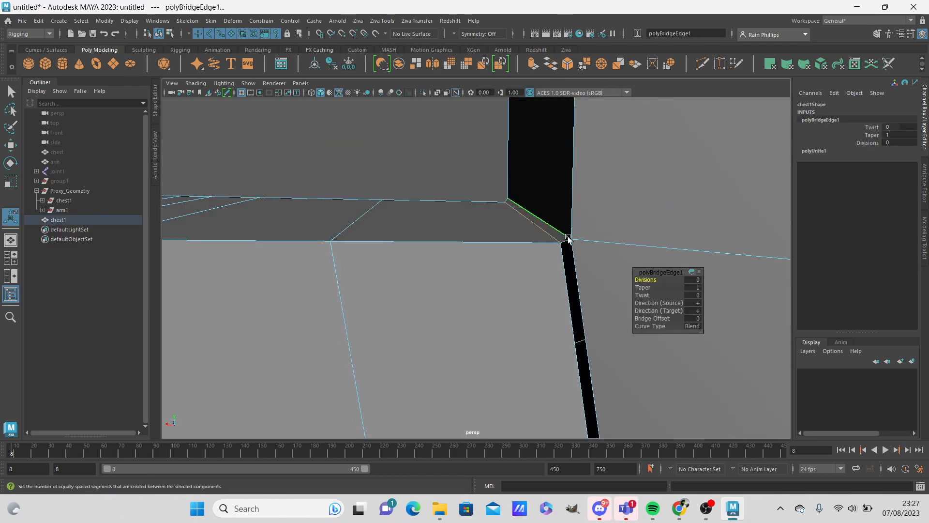
{"action": "left_click_drag", "start_coordinate": [584, 310], "coordinate": [583, 281], "text": "alt"}
{"action": "scroll", "coordinate": [533, 241], "scroll_direction": "down", "scroll_amount": 4}
{"action": "left_click_drag", "start_coordinate": [500, 233], "coordinate": [520, 261], "text": "alt"}
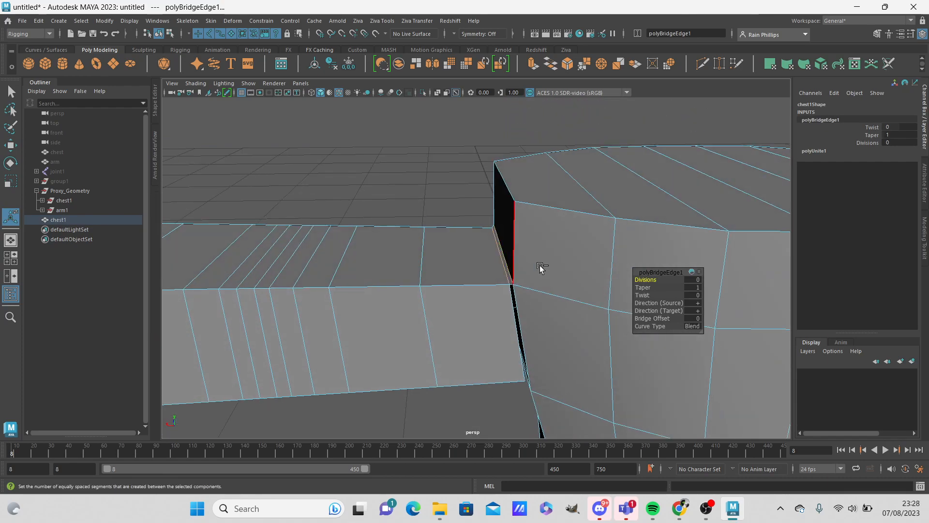
Undo the edge bridge, the mesh combine and the arm offset, and clear the selection.
{"action": "key", "text": "ctrl+z"}
{"action": "key", "text": "ctrl+z"}
{"action": "key", "text": "ctrl+z"}
{"action": "key", "text": "ctrl+z"}
{"action": "key", "text": "ctrl+z"}
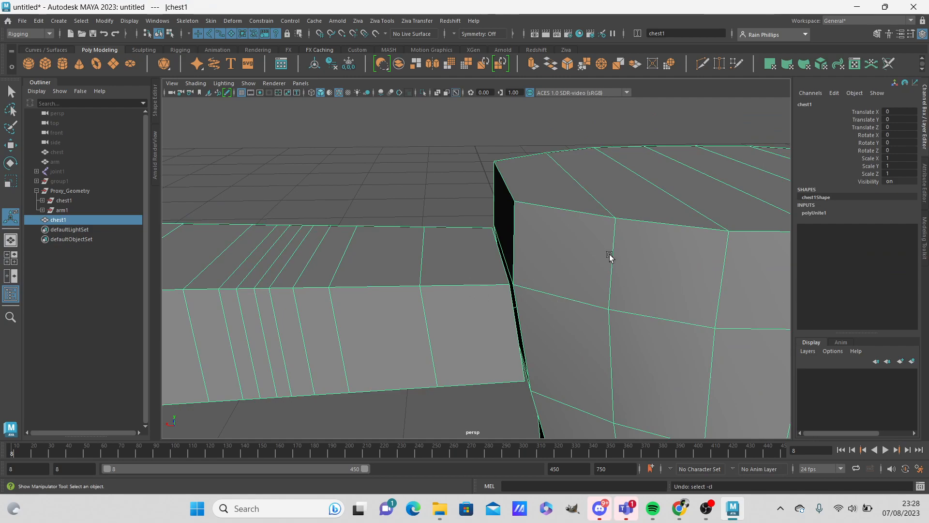
{"action": "key", "text": "ctrl+z"}
{"action": "key", "text": "ctrl+z"}
{"action": "key", "text": "ctrl+z"}
{"action": "key", "text": "ctrl+z"}
{"action": "key", "text": "ctrl+z"}
{"action": "key", "text": "ctrl+z"}
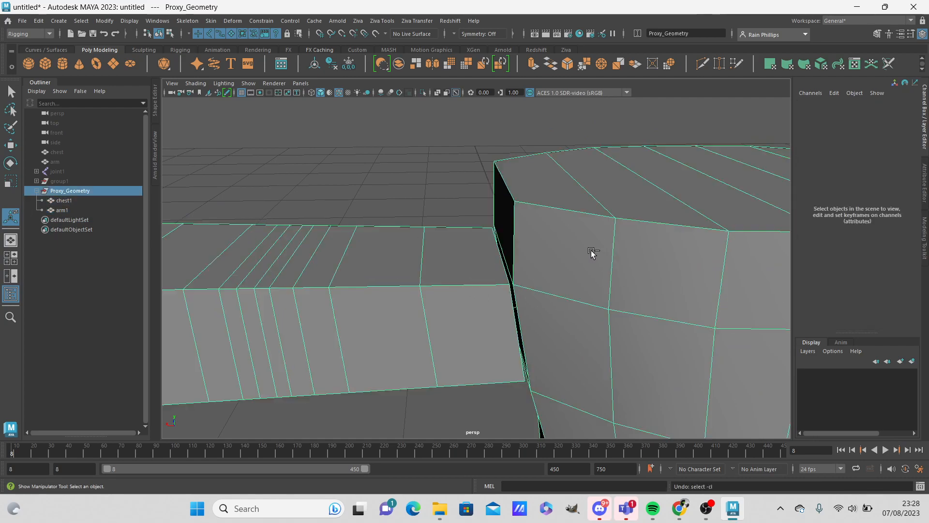
{"action": "left_click", "coordinate": [457, 210]}
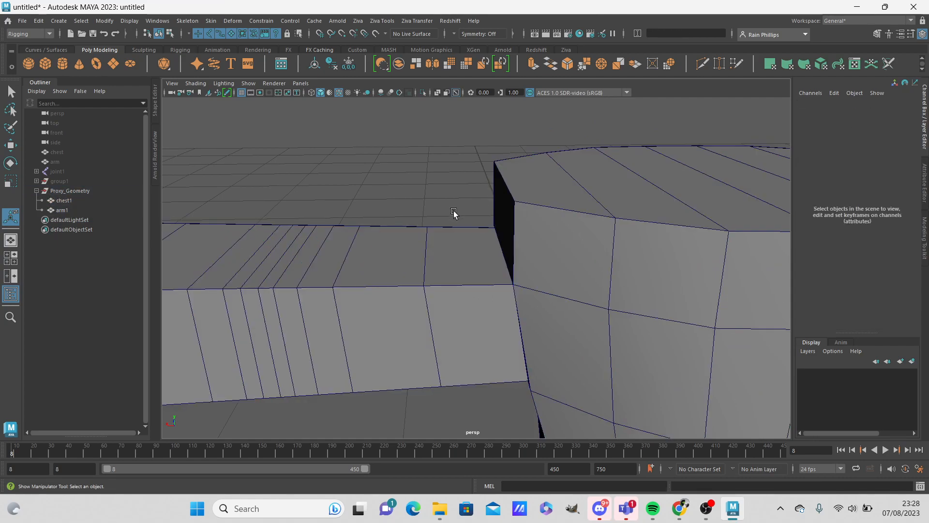
Combine the chest1 and arm1 proxy meshes into one mesh.
{"action": "right_click_drag", "start_coordinate": [457, 211], "coordinate": [575, 259], "text": "alt"}
{"action": "right_click_drag", "start_coordinate": [633, 360], "coordinate": [630, 369], "text": "alt"}
{"action": "middle_click_drag", "start_coordinate": [630, 369], "coordinate": [574, 293], "text": "alt"}
{"action": "left_click", "coordinate": [603, 262]}
{"action": "right_click_drag", "start_coordinate": [603, 262], "coordinate": [643, 204]}
{"action": "left_click", "coordinate": [550, 242], "text": "shift"}
{"action": "right_click_drag", "start_coordinate": [551, 244], "coordinate": [538, 415], "text": "alt"}
{"action": "right_click_drag", "start_coordinate": [453, 175], "coordinate": [529, 221], "text": "alt"}
{"action": "left_click", "coordinate": [518, 190]}
{"action": "left_click", "coordinate": [570, 218]}
{"action": "left_click", "coordinate": [571, 220]}
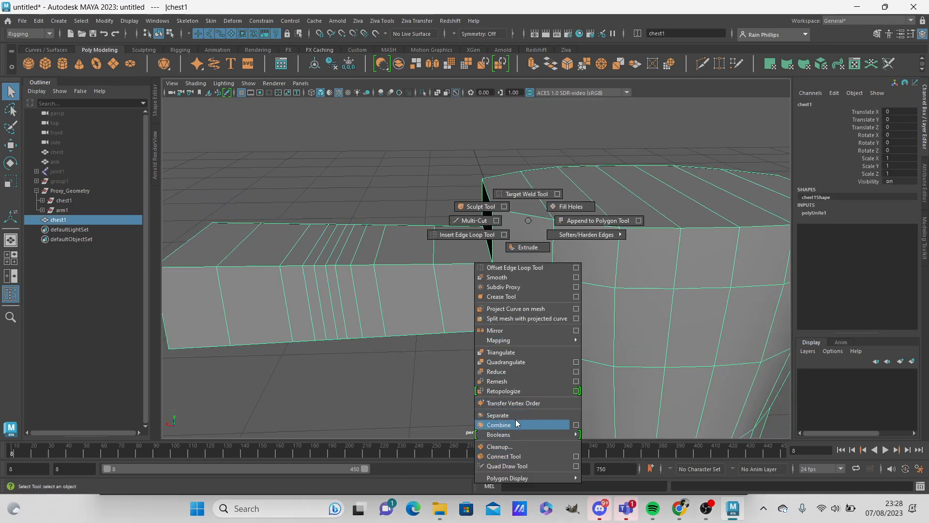
{"action": "right_click_drag", "start_coordinate": [412, 200], "coordinate": [607, 235], "text": "shift"}
Bridge the upper edge of the chest opening to the matching arm edge on the combined mesh.
{"action": "right_click_drag", "start_coordinate": [520, 194], "coordinate": [592, 184]}
{"action": "left_click", "coordinate": [507, 191]}
{"action": "left_click_drag", "start_coordinate": [592, 181], "coordinate": [505, 252], "text": "alt"}
{"action": "right_click_drag", "start_coordinate": [505, 251], "coordinate": [535, 204], "text": "alt"}
{"action": "middle_click_drag", "start_coordinate": [536, 204], "coordinate": [516, 253], "text": "alt"}
{"action": "left_click_drag", "start_coordinate": [517, 253], "coordinate": [384, 249], "text": "alt"}
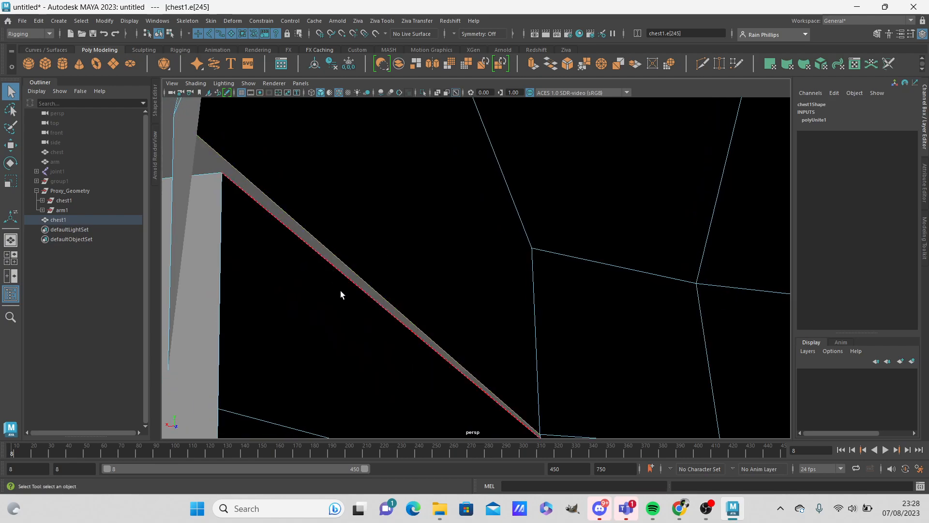
{"action": "left_click", "coordinate": [491, 138], "text": "shift"}
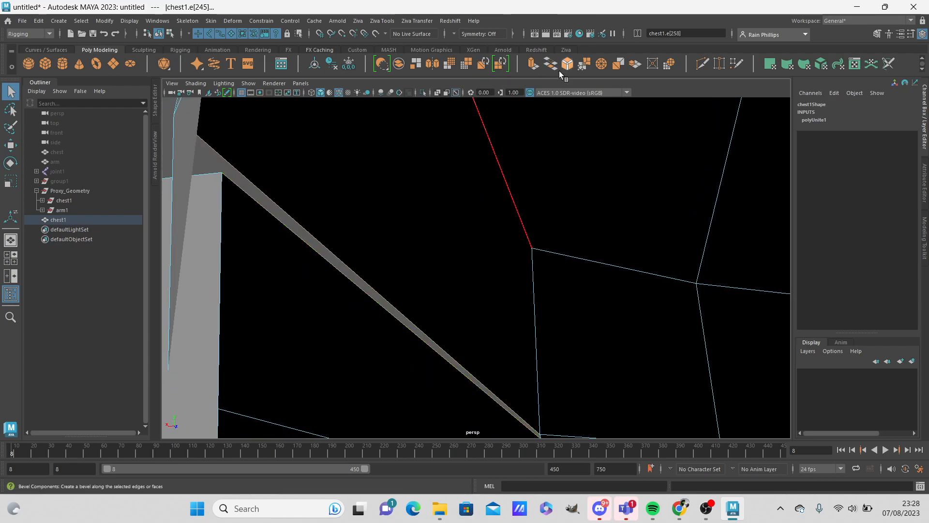
{"action": "left_click", "coordinate": [553, 69]}
Bridge one vertical side and the lower edges of the shoulder gap between arm and chest.
{"action": "left_click_drag", "start_coordinate": [489, 342], "coordinate": [382, 266], "text": "alt"}
{"action": "left_click", "coordinate": [368, 262]}
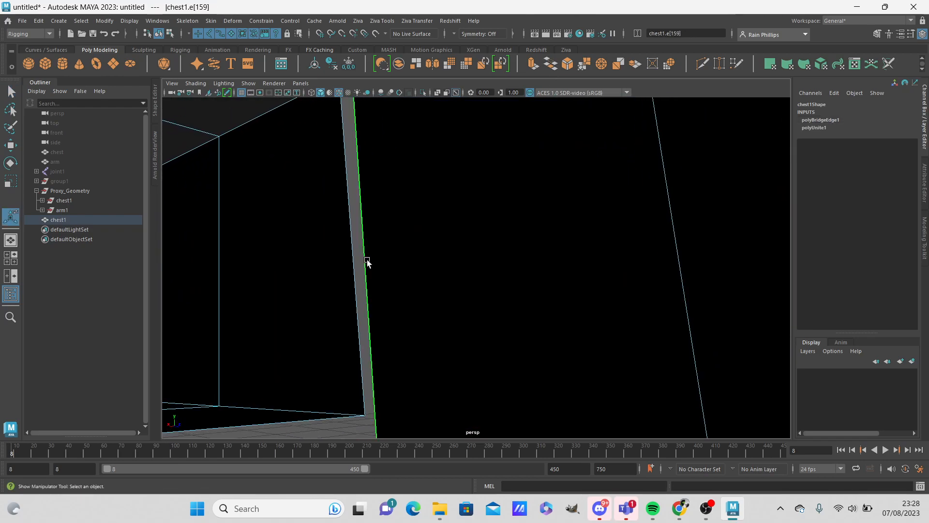
{"action": "right_click_drag", "start_coordinate": [390, 212], "coordinate": [393, 330], "text": "shift"}
{"action": "left_click_drag", "start_coordinate": [486, 304], "coordinate": [395, 372], "text": "alt"}
{"action": "left_click", "coordinate": [388, 384]}
{"action": "left_click", "coordinate": [379, 333]}
{"action": "right_click_drag", "start_coordinate": [391, 337], "coordinate": [380, 422], "text": "shift"}
Bridge the remaining vertical side of the shoulder gap and return the combined mesh to object mode.
{"action": "left_click_drag", "start_coordinate": [390, 411], "coordinate": [325, 303], "text": "alt"}
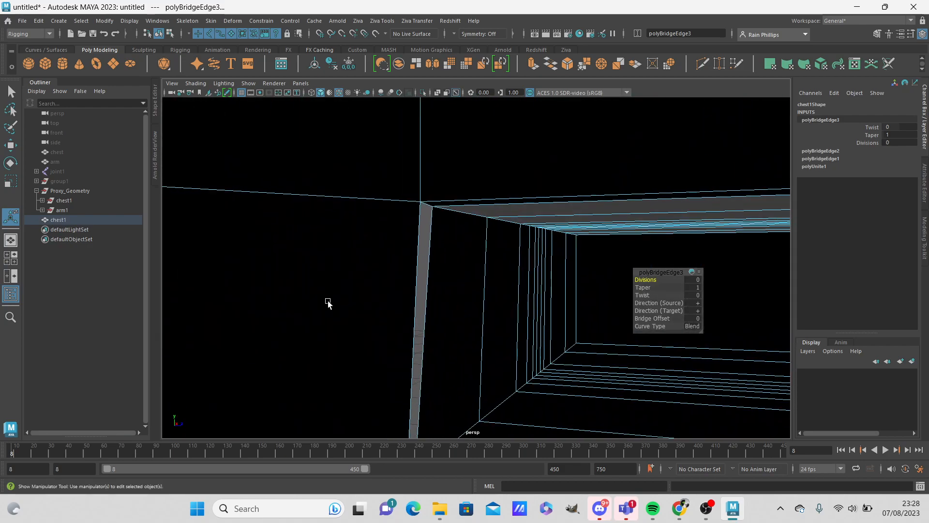
{"action": "left_click", "coordinate": [420, 298]}
{"action": "left_click", "coordinate": [426, 294], "text": "shift"}
{"action": "right_click_drag", "start_coordinate": [427, 288], "coordinate": [428, 289], "text": "shift"}
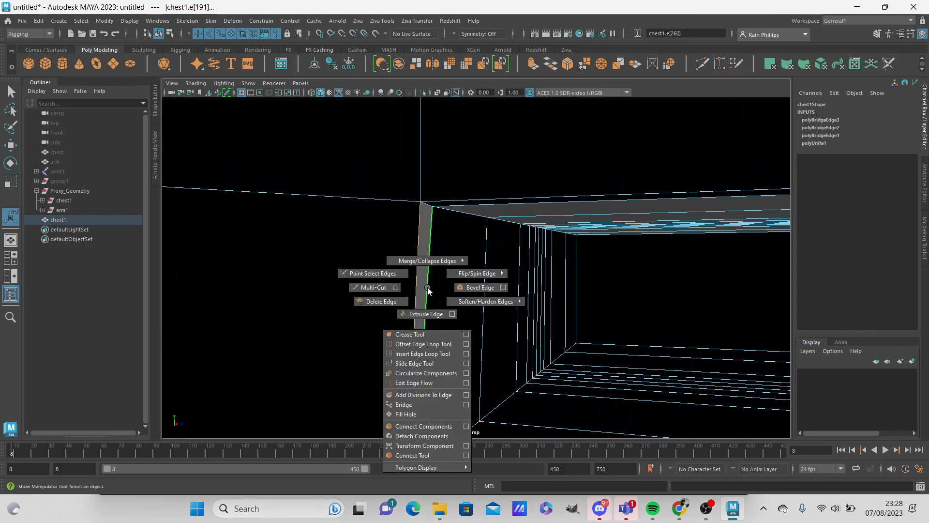
{"action": "right_click_drag", "start_coordinate": [417, 391], "coordinate": [418, 405], "text": "shift"}
{"action": "scroll", "coordinate": [518, 320], "scroll_direction": "down", "scroll_amount": 5}
{"action": "left_click_drag", "start_coordinate": [518, 320], "coordinate": [644, 324], "text": "alt"}
{"action": "scroll", "coordinate": [406, 239], "scroll_direction": "down", "scroll_amount": 4}
{"action": "right_click_drag", "start_coordinate": [366, 182], "coordinate": [339, 265]}
{"action": "scroll", "coordinate": [411, 243], "scroll_direction": "down", "scroll_amount": 3}
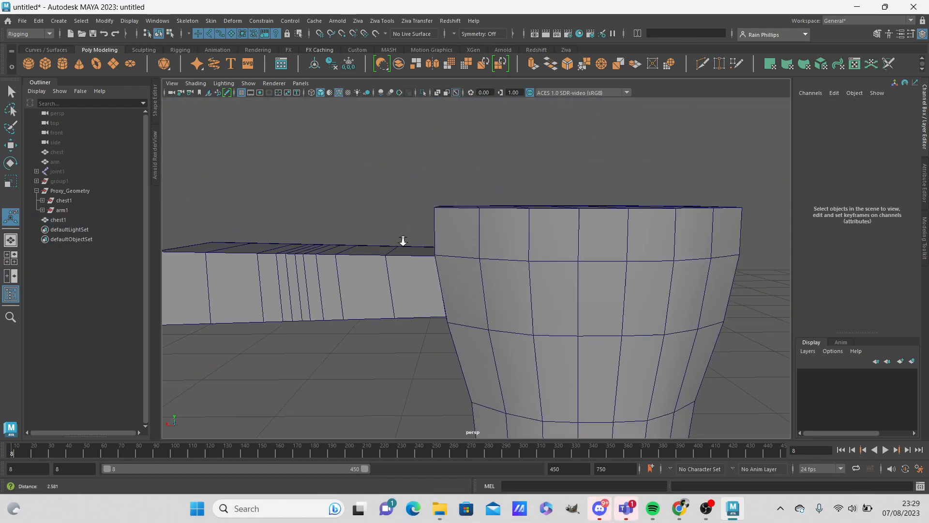
{"action": "left_click_drag", "start_coordinate": [411, 242], "coordinate": [538, 200], "text": "alt"}
{"action": "scroll", "coordinate": [538, 200], "scroll_direction": "down", "scroll_amount": 4}
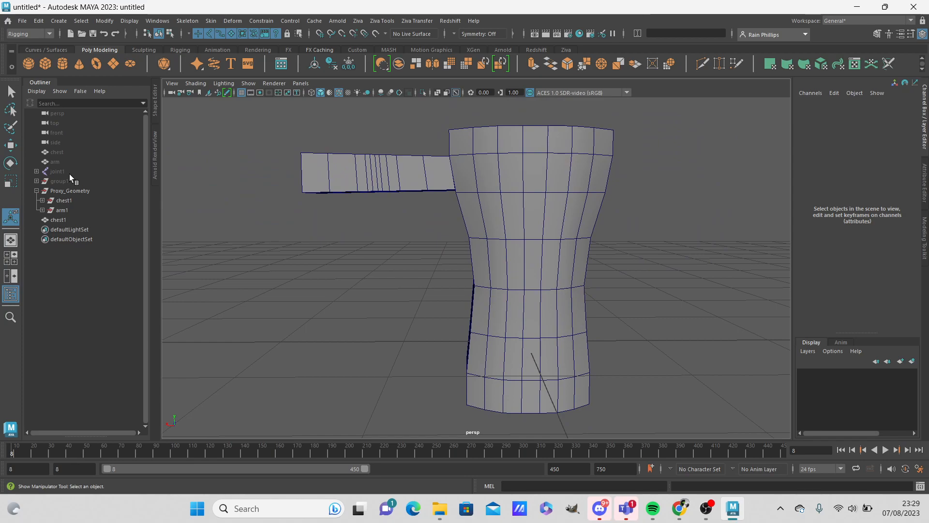
Unhide the joint1 skeleton and clear the selection.
{"action": "left_click", "coordinate": [68, 170]}
{"action": "key", "text": "shift+h"}
{"action": "left_click", "coordinate": [359, 252]}
{"action": "middle_click_drag", "start_coordinate": [489, 257], "coordinate": [449, 259], "text": "alt"}
{"action": "scroll", "coordinate": [452, 256], "scroll_direction": "up", "scroll_amount": 1}
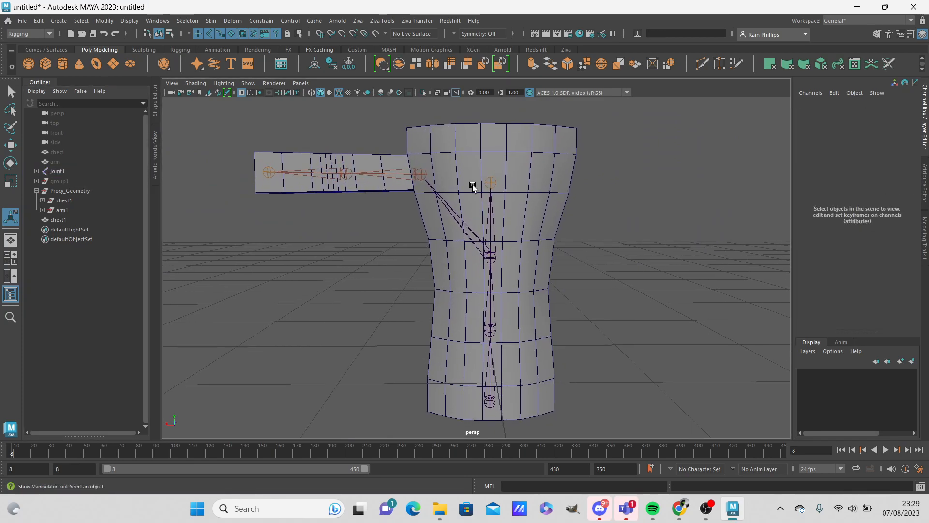
Bind the combined chest1 mesh to all the arm and spine joints with Bind Skin, then clear the selection.
{"action": "left_click", "coordinate": [268, 172]}
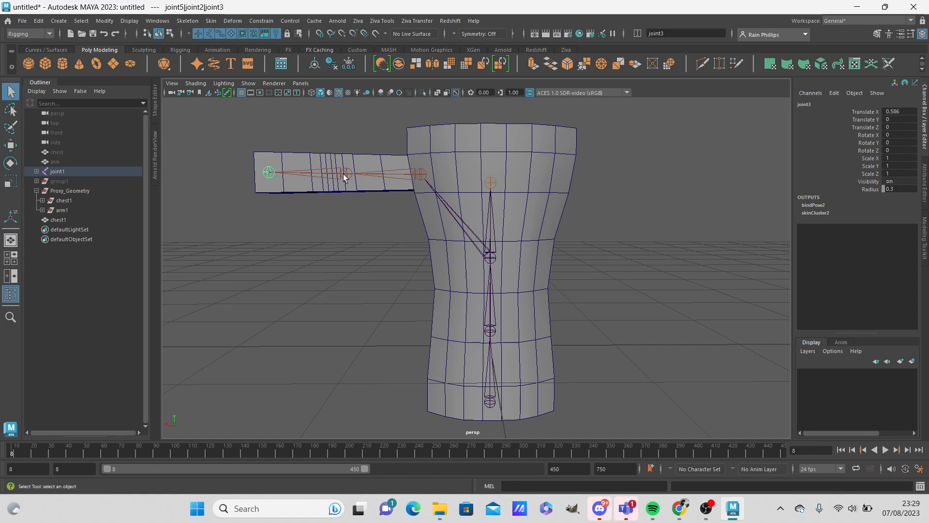
{"action": "left_click", "coordinate": [491, 184]}
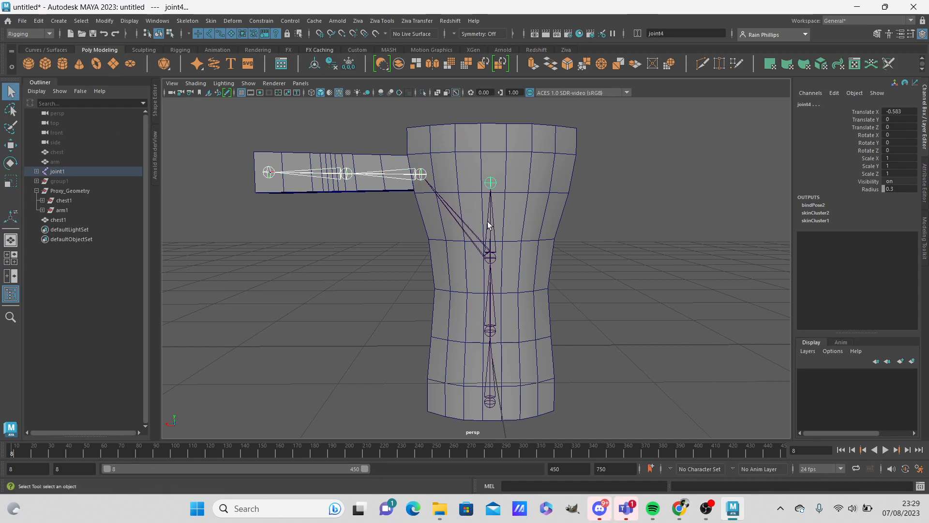
{"action": "left_click", "coordinate": [491, 369]}
{"action": "left_click", "coordinate": [517, 179], "text": "shift"}
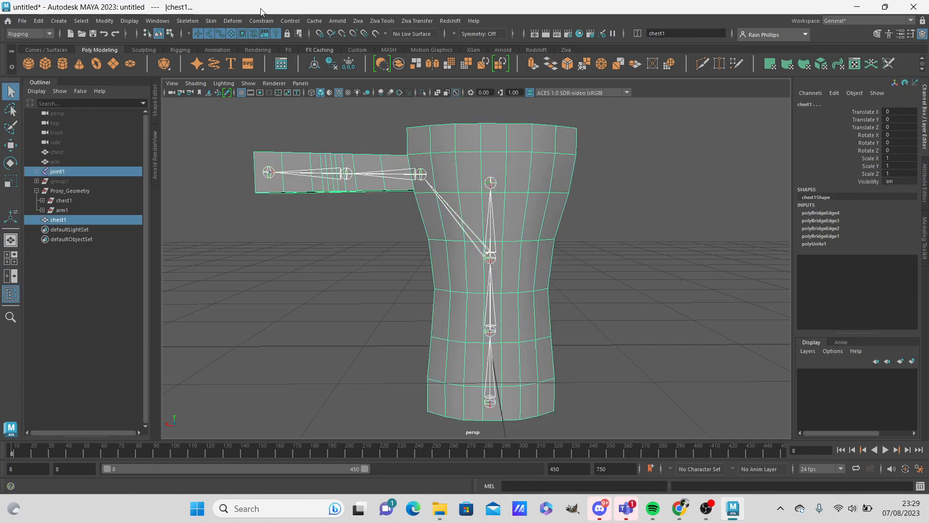
{"action": "left_click", "coordinate": [212, 22]}
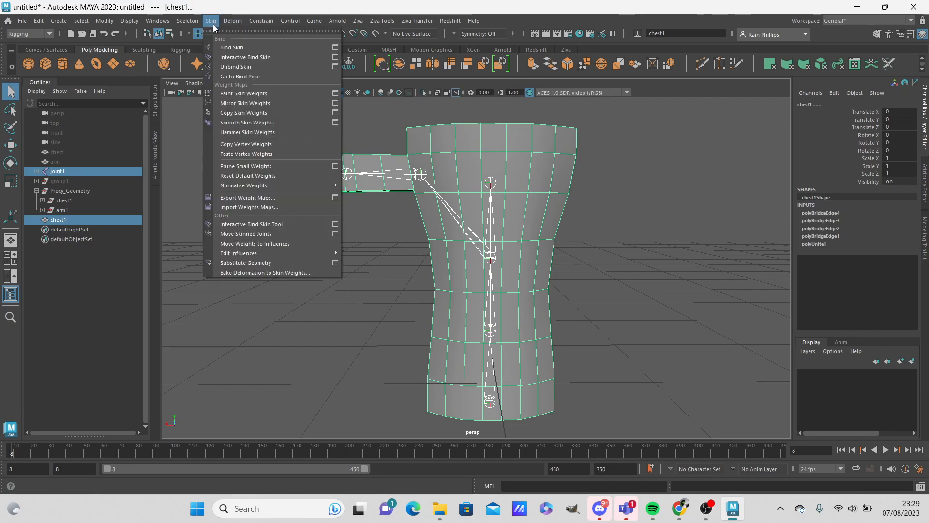
{"action": "left_click", "coordinate": [258, 44]}
{"action": "left_click", "coordinate": [361, 134]}
{"action": "scroll", "coordinate": [430, 165], "scroll_direction": "down", "scroll_amount": 1}
{"action": "middle_click_drag", "start_coordinate": [423, 166], "coordinate": [421, 185], "text": "alt"}
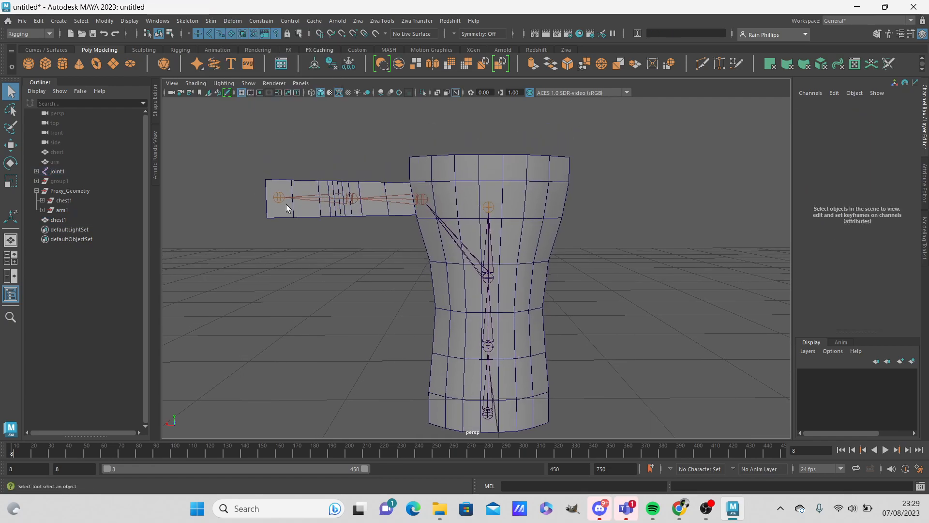
Unhide group1 and select the control circle around the wrist end of the arm.
{"action": "left_click", "coordinate": [72, 181]}
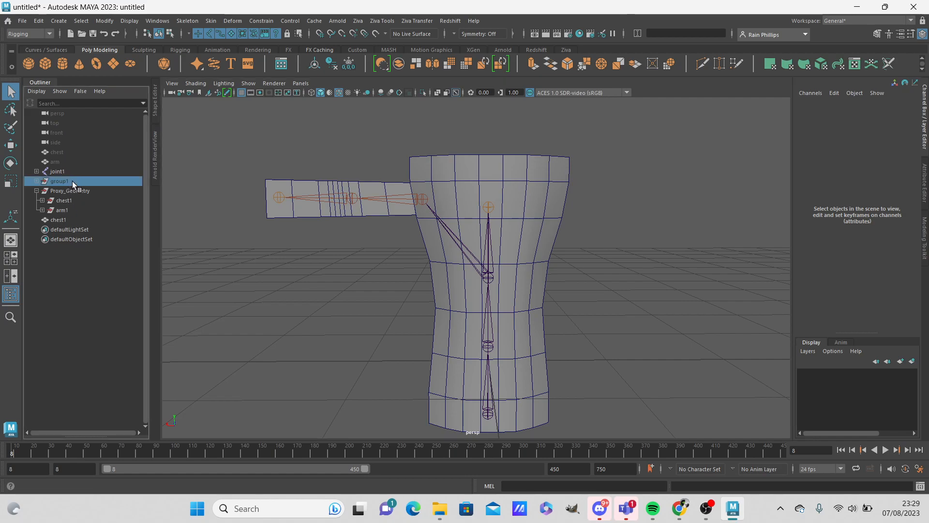
{"action": "left_click", "coordinate": [296, 142]}
{"action": "left_click", "coordinate": [264, 176]}
{"action": "scroll", "coordinate": [264, 176], "scroll_direction": "down", "scroll_amount": 2}
Move the wrist control circle toward the chest to test the arm bend, and undo that move.
{"action": "left_click", "coordinate": [10, 145]}
{"action": "left_click_drag", "start_coordinate": [310, 208], "coordinate": [351, 210]}
{"action": "left_click_drag", "start_coordinate": [419, 200], "coordinate": [391, 220], "text": "alt"}
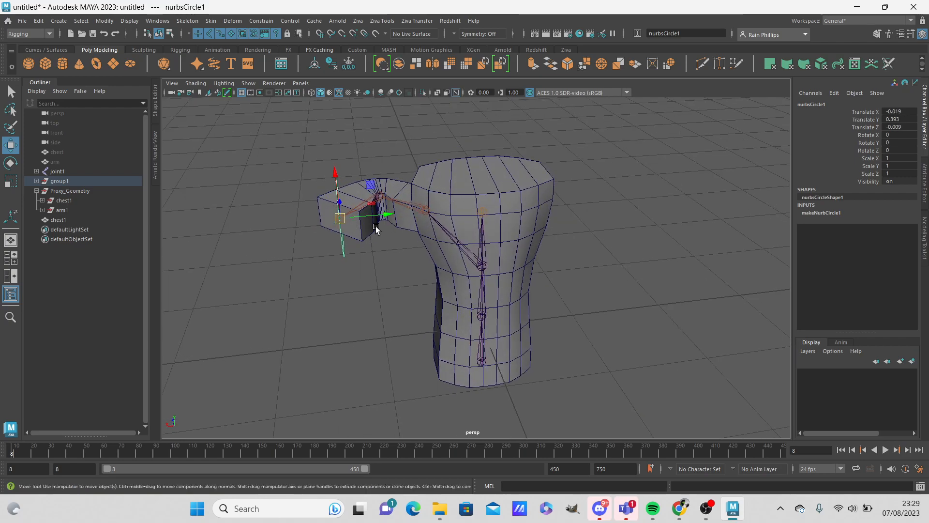
{"action": "key", "text": "ctrl+z"}
{"action": "left_click", "coordinate": [398, 171]}
{"action": "left_click_drag", "start_coordinate": [383, 218], "coordinate": [403, 195], "text": "alt"}
{"action": "left_click", "coordinate": [461, 196]}
{"action": "right_click_drag", "start_coordinate": [461, 197], "coordinate": [403, 183]}
{"action": "key", "text": "q"}
{"action": "left_click", "coordinate": [662, 255]}
{"action": "middle_click_drag", "start_coordinate": [545, 287], "coordinate": [543, 267], "text": "alt"}
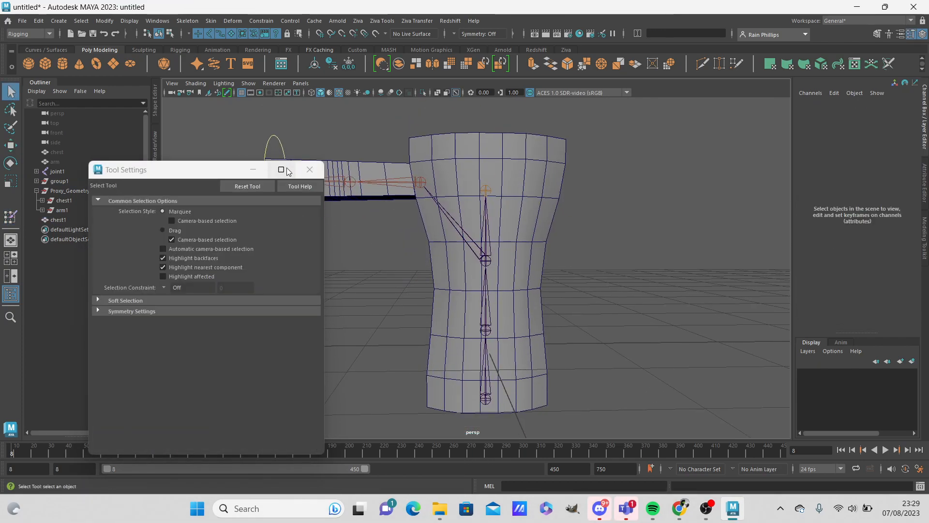
{"action": "left_click", "coordinate": [310, 170]}
Open Paint Skin Weights on the combined mesh and examine the influences of joint4, joint5 and joint5|joint2.
{"action": "left_click_drag", "start_coordinate": [494, 244], "coordinate": [503, 247], "text": "alt"}
{"action": "left_click", "coordinate": [489, 219]}
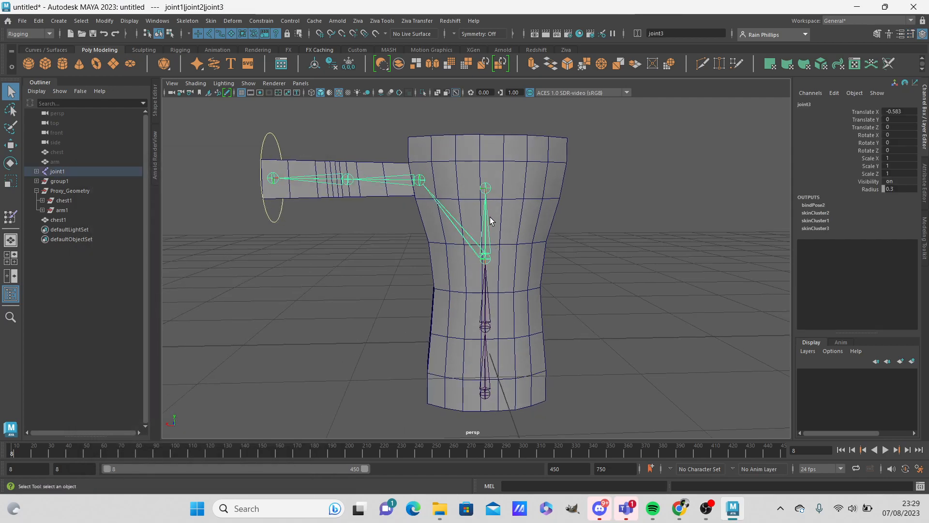
{"action": "left_click", "coordinate": [488, 156]}
{"action": "right_click_drag", "start_coordinate": [457, 152], "coordinate": [424, 137]}
{"action": "left_click", "coordinate": [163, 253]}
{"action": "left_click", "coordinate": [169, 280]}
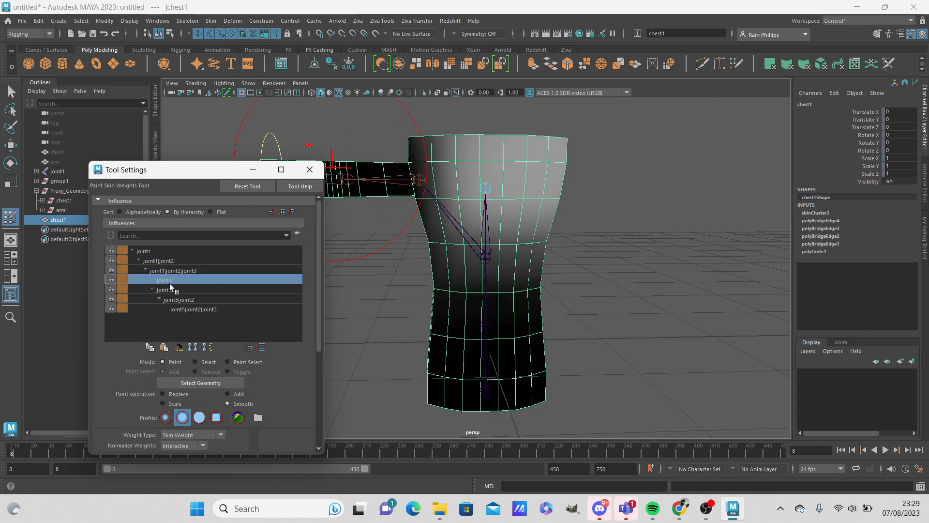
{"action": "left_click", "coordinate": [173, 292]}
{"action": "left_click", "coordinate": [183, 301]}
{"action": "left_click", "coordinate": [181, 290]}
{"action": "left_click", "coordinate": [181, 278]}
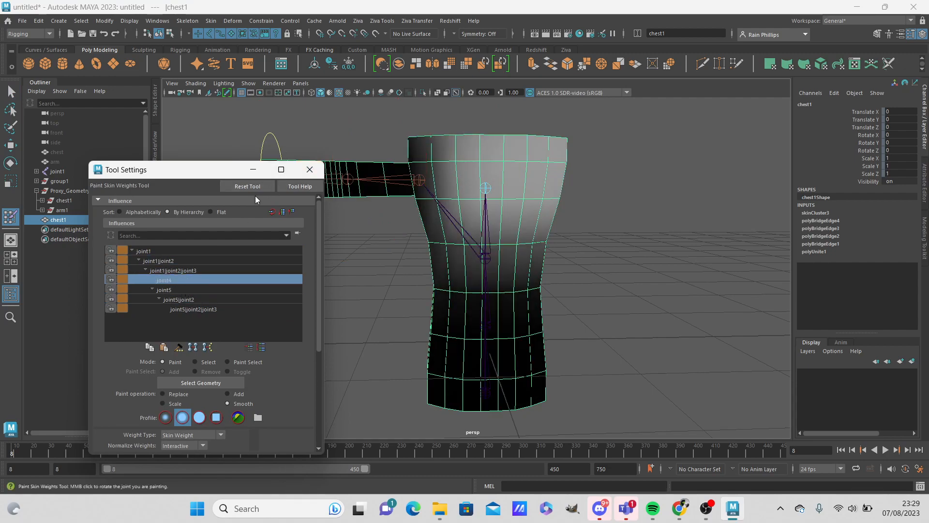
{"action": "left_click", "coordinate": [252, 169]}
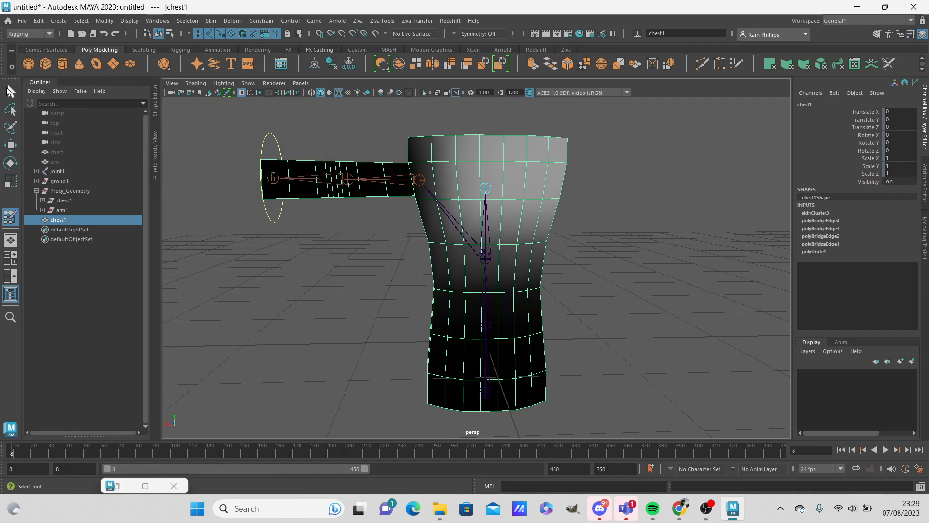
Raise the wrist control circle and move it toward the chest to bend the arm upward at the elbow.
{"action": "key", "text": "q"}
{"action": "left_click", "coordinate": [253, 138]}
{"action": "left_click", "coordinate": [285, 153]}
{"action": "left_click", "coordinate": [10, 145]}
{"action": "left_click_drag", "start_coordinate": [274, 177], "coordinate": [347, 119]}
{"action": "left_click_drag", "start_coordinate": [448, 164], "coordinate": [426, 195], "text": "alt"}
Start Paint Skin Weights on the combined mesh again and choose joint4 as the influence to paint.
{"action": "left_click", "coordinate": [425, 195]}
{"action": "right_click_drag", "start_coordinate": [422, 194], "coordinate": [368, 180]}
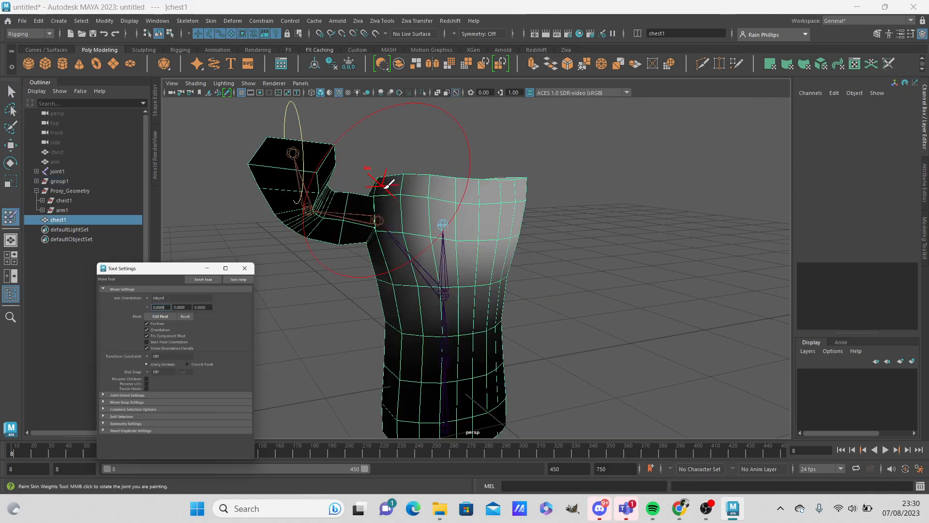
{"action": "left_click", "coordinate": [219, 289]}
{"action": "mouse_move", "coordinate": [368, 242]}
{"action": "left_mouse_down", "text": "alt"}
{"action": "mouse_move", "coordinate": [438, 252]}
{"action": "mouse_move", "coordinate": [388, 258]}
{"action": "mouse_move", "coordinate": [406, 256]}
{"action": "left_mouse_up", "text": "alt"}
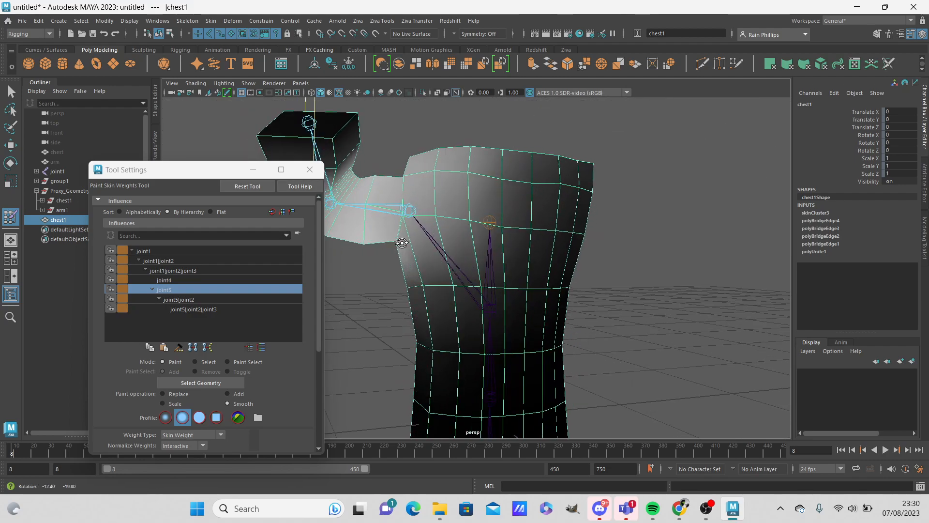
{"action": "left_click", "coordinate": [182, 280]}
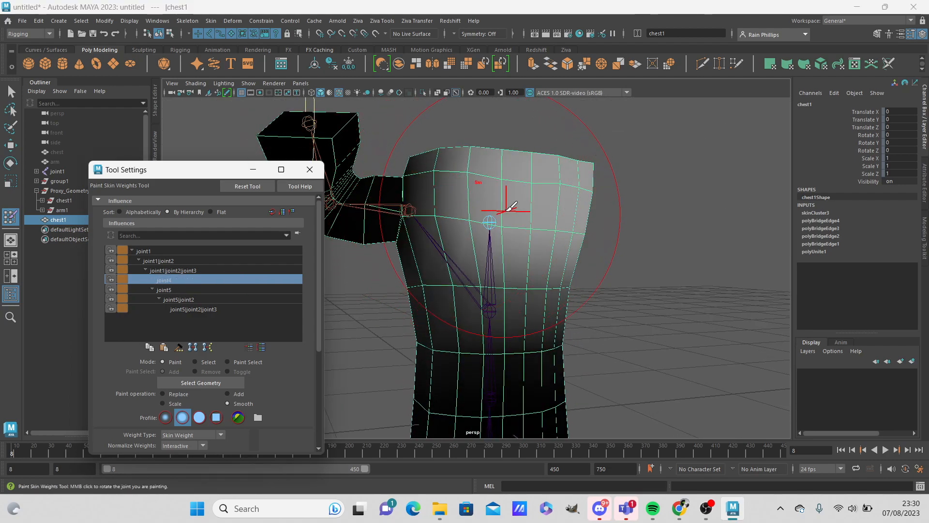
Shrink the weight brush, set the paint operation to Add and lower the opacity to about 0.0777.
{"action": "left_click_drag", "start_coordinate": [507, 210], "coordinate": [481, 208]}
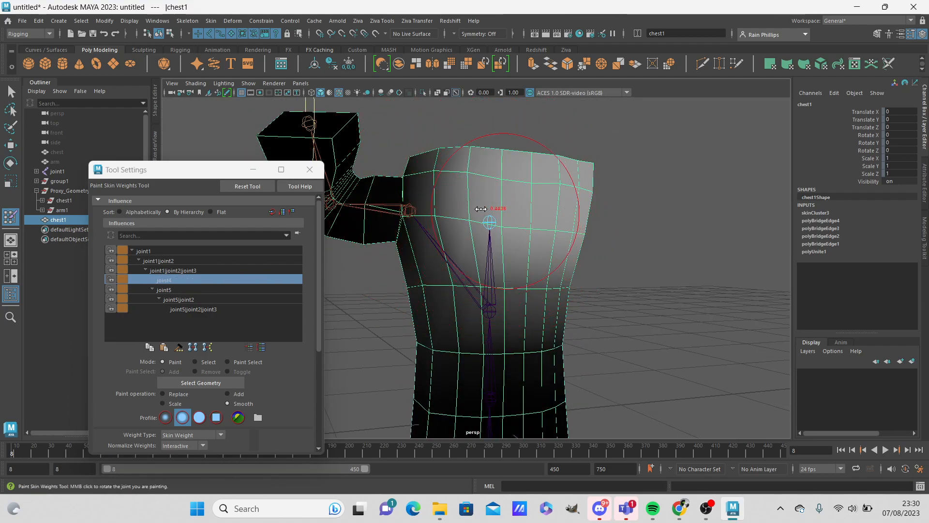
{"action": "left_click", "coordinate": [228, 394]}
{"action": "scroll", "coordinate": [194, 416], "scroll_direction": "down", "scroll_amount": 3}
{"action": "left_click_drag", "start_coordinate": [203, 373], "coordinate": [197, 373]}
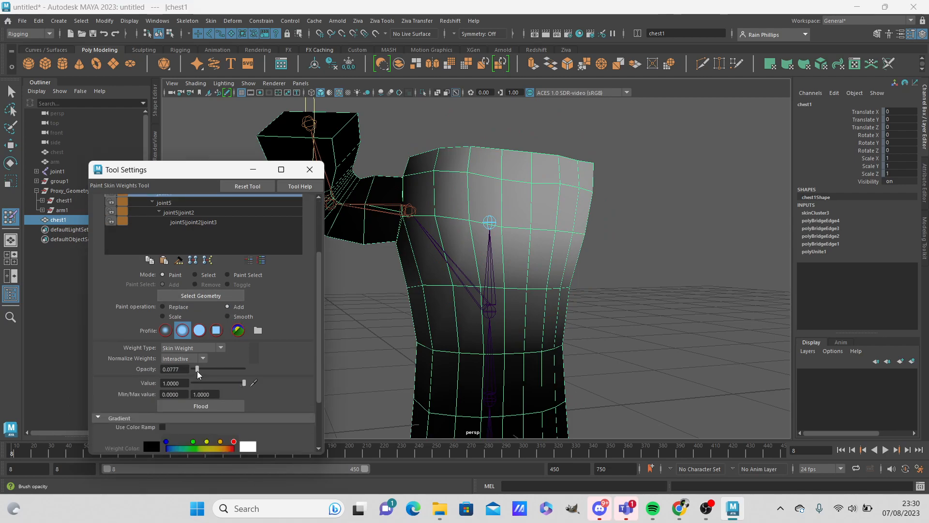
Paint added joint4 weight over the front and back of the upper chest and shoulder, then leave the paint tool.
{"action": "left_click_drag", "start_coordinate": [490, 218], "coordinate": [483, 253], "text": "alt"}
{"action": "mouse_move", "coordinate": [425, 269]}
{"action": "left_mouse_down", "text": "alt"}
{"action": "mouse_move", "coordinate": [487, 269]}
{"action": "mouse_move", "coordinate": [449, 208]}
{"action": "mouse_move", "coordinate": [452, 255]}
{"action": "mouse_move", "coordinate": [484, 251]}
{"action": "left_mouse_up", "text": "alt"}
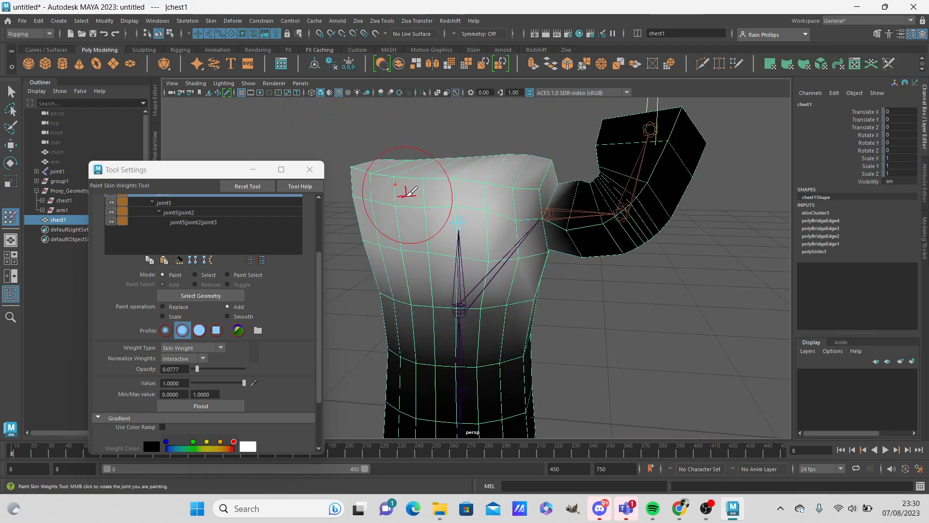
{"action": "left_click_drag", "start_coordinate": [397, 186], "coordinate": [458, 208], "text": "alt"}
{"action": "left_click_drag", "start_coordinate": [376, 196], "coordinate": [415, 315]}
{"action": "left_click_drag", "start_coordinate": [415, 324], "coordinate": [523, 290], "text": "alt"}
{"action": "mouse_move", "coordinate": [535, 205]}
{"action": "left_mouse_down"}
{"action": "mouse_move", "coordinate": [561, 208]}
{"action": "mouse_move", "coordinate": [509, 206]}
{"action": "left_mouse_up"}
{"action": "left_click_drag", "start_coordinate": [505, 213], "coordinate": [567, 233], "text": "alt"}
{"action": "mouse_move", "coordinate": [525, 186]}
{"action": "left_mouse_down"}
{"action": "mouse_move", "coordinate": [477, 199]}
{"action": "mouse_move", "coordinate": [509, 233]}
{"action": "mouse_move", "coordinate": [503, 261]}
{"action": "mouse_move", "coordinate": [429, 196]}
{"action": "left_mouse_up"}
{"action": "left_click", "coordinate": [10, 92]}
{"action": "left_click", "coordinate": [360, 141]}
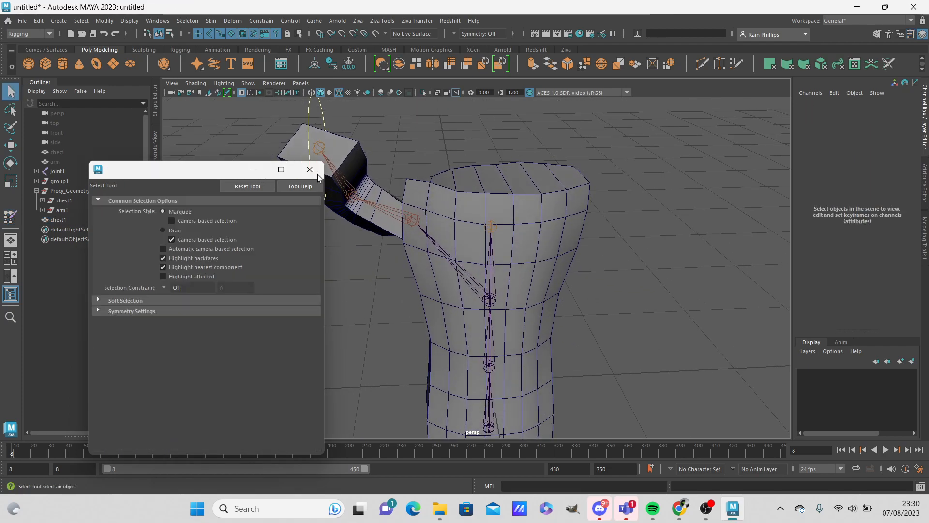
{"action": "left_click", "coordinate": [310, 170]}
Reset the wrist control circle's Translate X, Y and Z to 0.
{"action": "left_click_drag", "start_coordinate": [339, 174], "coordinate": [374, 174], "text": "alt"}
{"action": "left_click", "coordinate": [358, 145]}
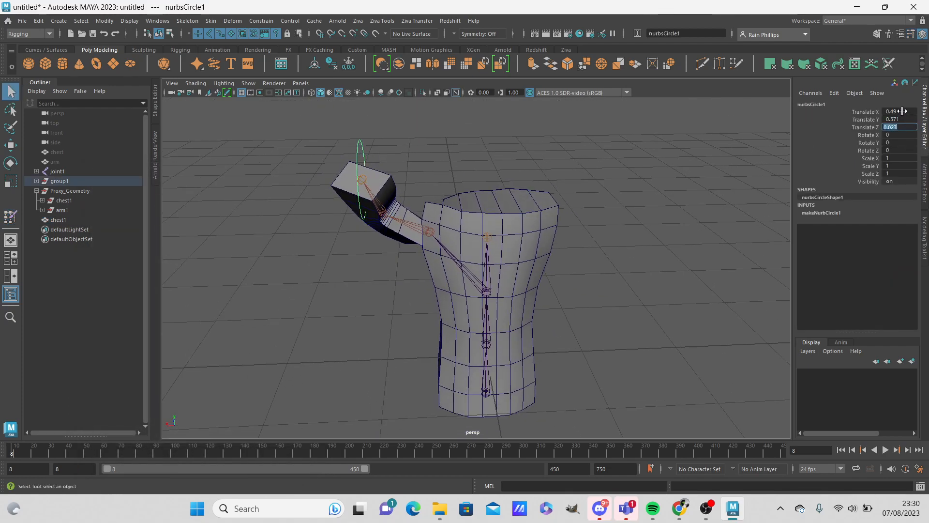
{"action": "key", "text": "Return"}
{"action": "left_click_drag", "start_coordinate": [573, 133], "coordinate": [613, 158], "text": "alt"}
{"action": "left_click", "coordinate": [613, 158]}
{"action": "left_click", "coordinate": [271, 257]}
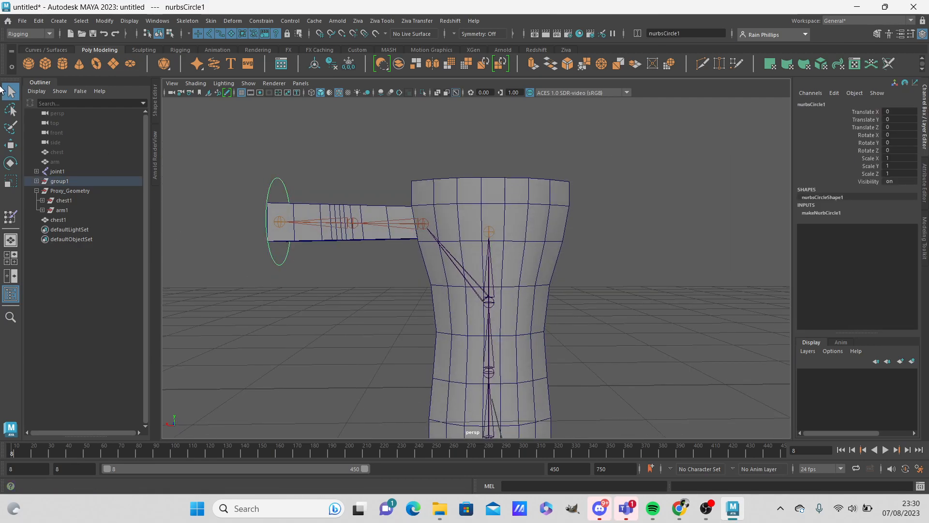
Try moving the wrist control circle toward the chest to check the arm and shoulder deformation.
{"action": "left_click", "coordinate": [10, 147]}
{"action": "left_click_drag", "start_coordinate": [279, 222], "coordinate": [301, 221]}
{"action": "left_click", "coordinate": [554, 154]}
{"action": "left_click_drag", "start_coordinate": [554, 153], "coordinate": [530, 226], "text": "alt"}
Unhide the original chest and arm meshes, and hide and collapse the Proxy_Geometry group.
{"action": "left_click", "coordinate": [69, 160]}
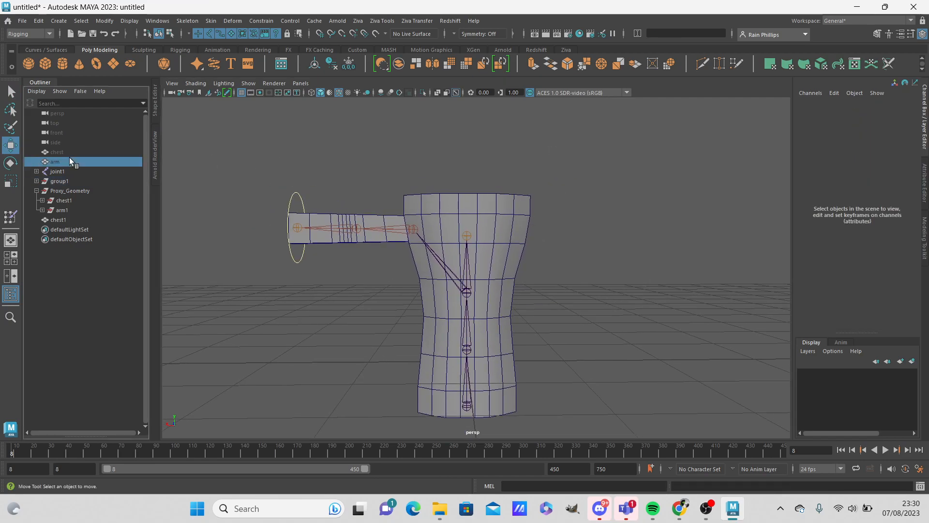
{"action": "left_click", "coordinate": [69, 152], "text": "shift"}
{"action": "key", "text": "shift+h"}
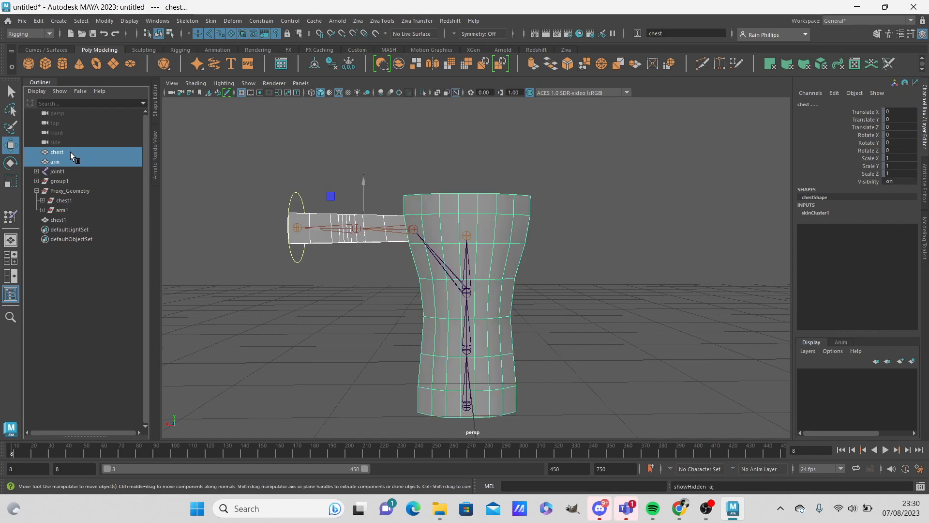
{"action": "left_click", "coordinate": [68, 191]}
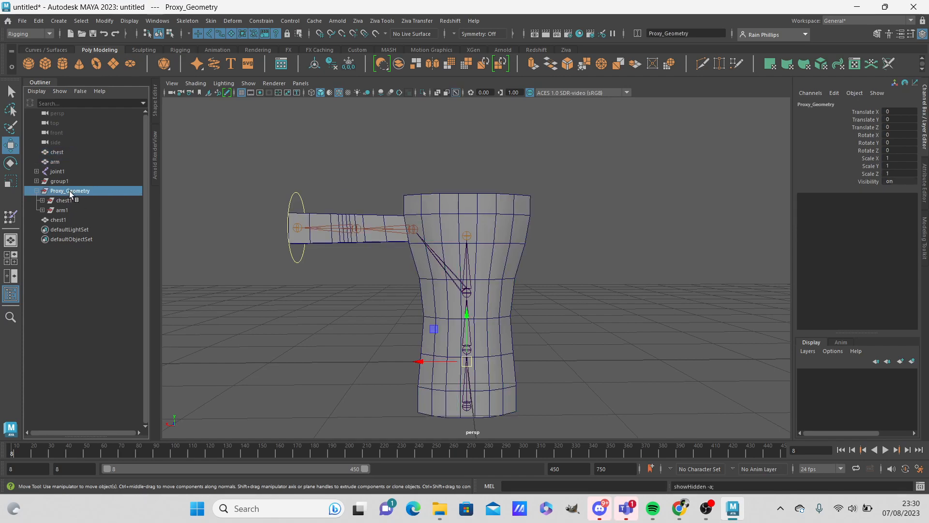
{"action": "key", "text": "ctrl+h"}
{"action": "left_click", "coordinate": [36, 190]}
Examine the painted weights of each joint on the combined mesh, from joint1 down to joint5|joint2|joint3.
{"action": "right_click_drag", "start_coordinate": [396, 243], "coordinate": [418, 259], "text": "alt"}
{"action": "middle_click_drag", "start_coordinate": [428, 264], "coordinate": [424, 240], "text": "alt"}
{"action": "left_click", "coordinate": [438, 207]}
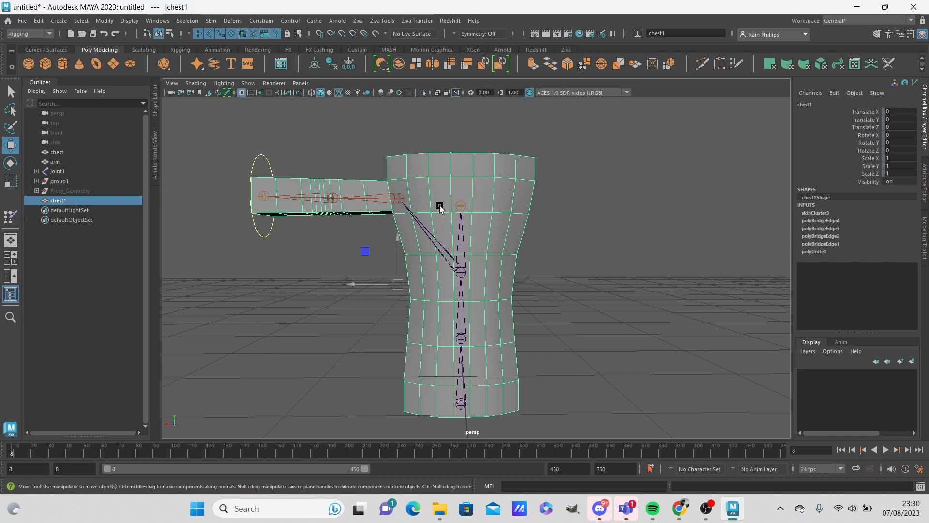
{"action": "right_click_drag", "start_coordinate": [444, 181], "coordinate": [412, 165]}
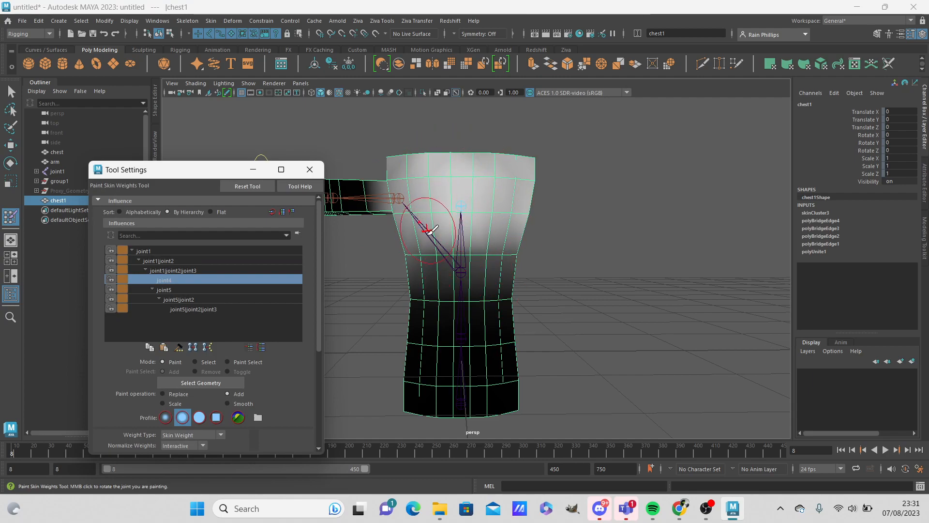
{"action": "left_click", "coordinate": [184, 261]}
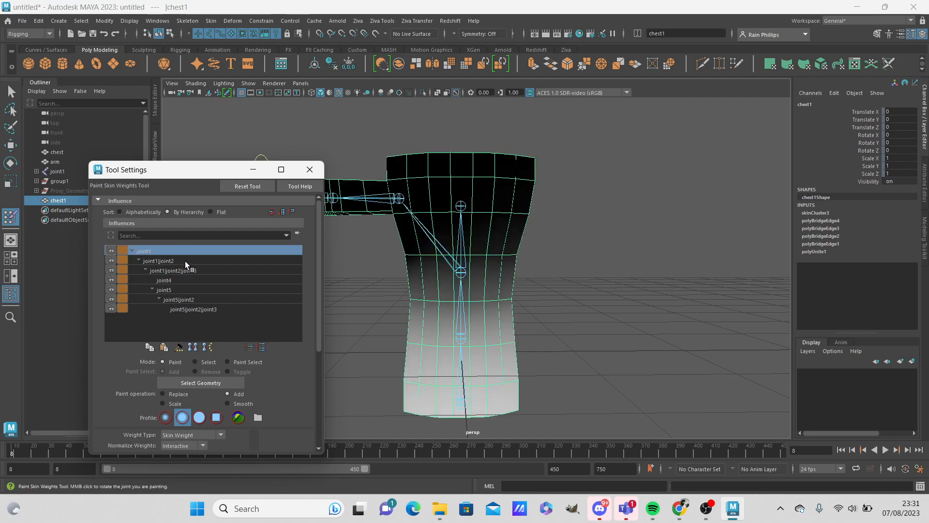
{"action": "left_click", "coordinate": [199, 271]}
{"action": "left_click", "coordinate": [194, 293]}
{"action": "left_click", "coordinate": [199, 298]}
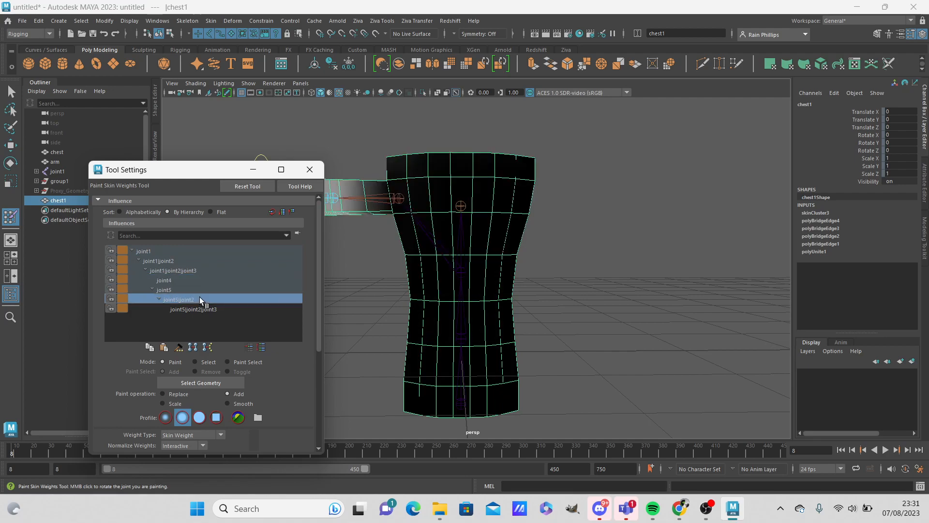
{"action": "left_click", "coordinate": [202, 308]}
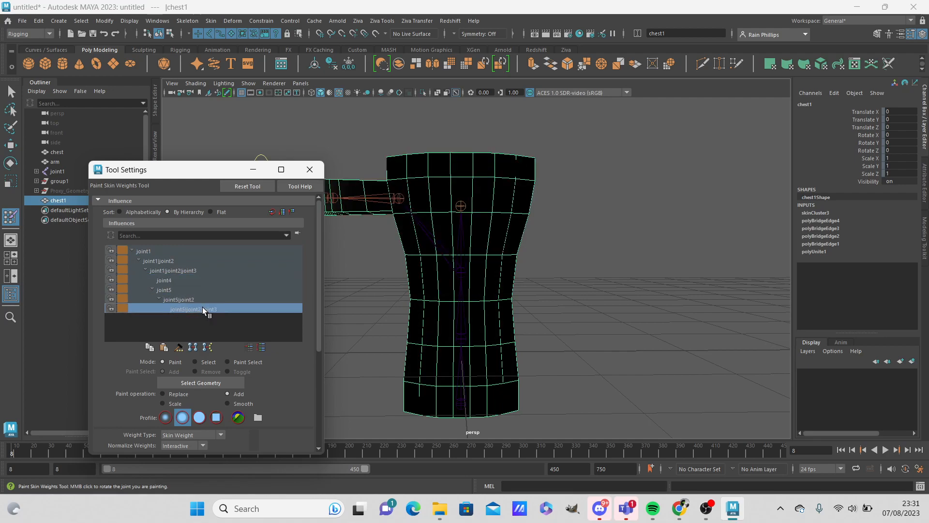
{"action": "left_click", "coordinate": [315, 175]}
{"action": "left_click", "coordinate": [12, 91]}
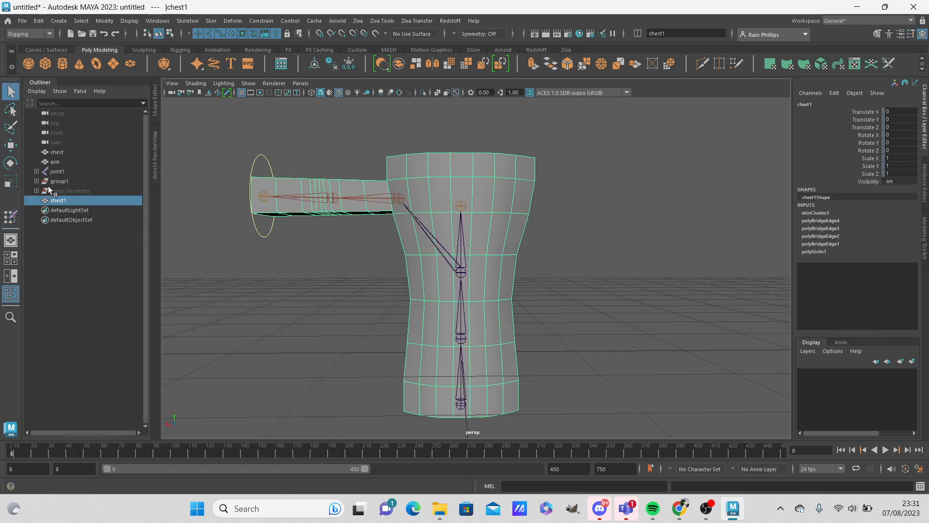
Unhide the Proxy_Geometry group and hide the original chest and arm meshes.
{"action": "left_click", "coordinate": [36, 191]}
{"action": "left_click", "coordinate": [83, 199]}
{"action": "left_click", "coordinate": [85, 190]}
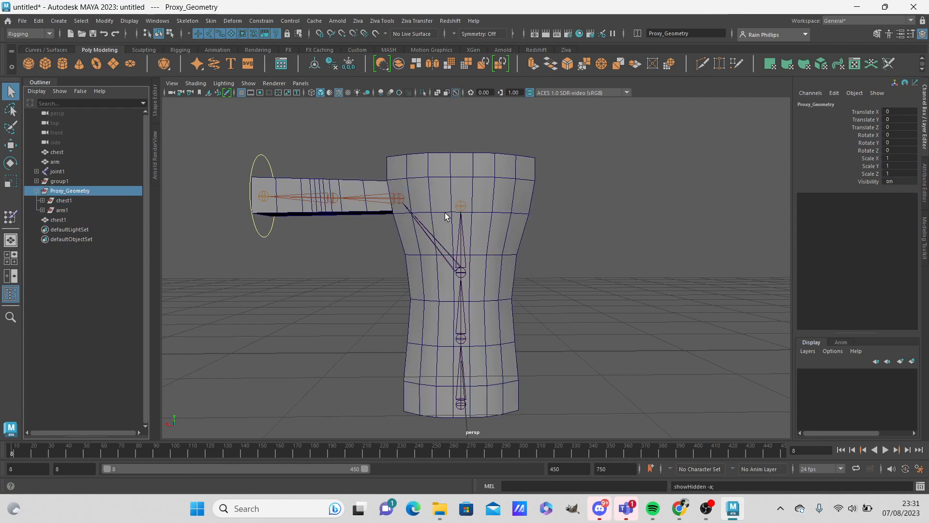
{"action": "left_click", "coordinate": [60, 153]}
{"action": "key", "text": "ctrl+h"}
{"action": "left_click", "coordinate": [68, 164]}
{"action": "key", "text": "ctrl+h"}
Review every joint's influence on the combined mesh with Paint Skin Weights, then leave the tool and select joint1.
{"action": "right_click_drag", "start_coordinate": [506, 179], "coordinate": [447, 161]}
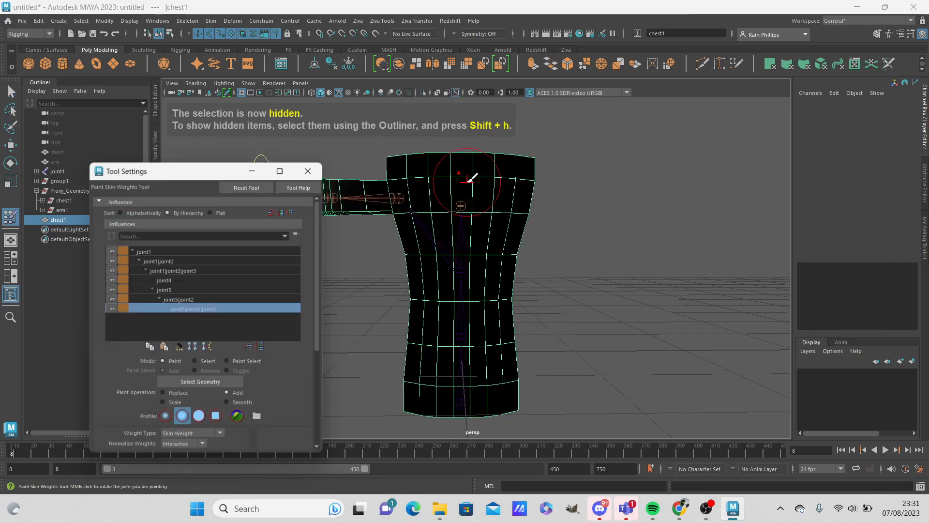
{"action": "left_click", "coordinate": [167, 251]}
{"action": "left_click", "coordinate": [168, 262]}
{"action": "left_click", "coordinate": [169, 270]}
{"action": "left_click", "coordinate": [171, 280]}
{"action": "left_click", "coordinate": [177, 298]}
{"action": "left_click", "coordinate": [185, 309]}
{"action": "left_click", "coordinate": [196, 300]}
{"action": "left_click", "coordinate": [204, 290]}
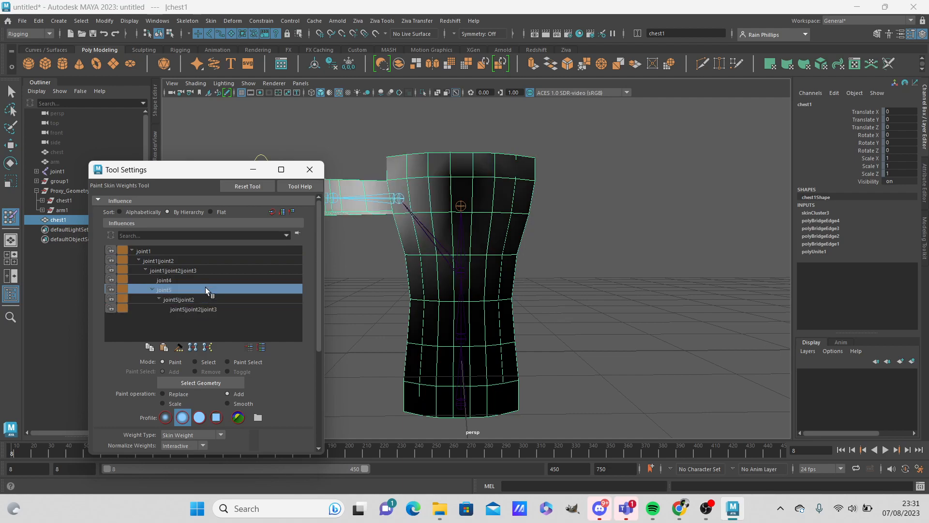
{"action": "left_click", "coordinate": [205, 280]}
{"action": "left_click", "coordinate": [206, 261]}
{"action": "left_click", "coordinate": [310, 169]}
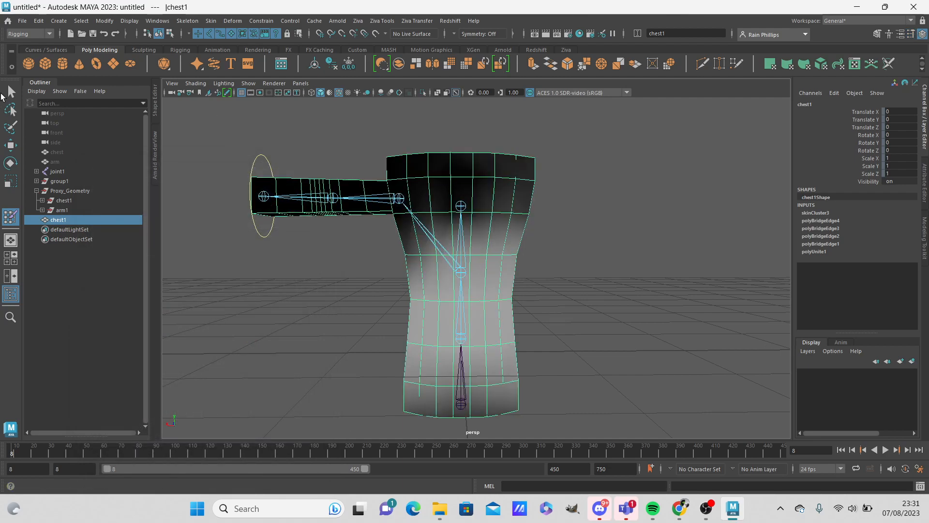
{"action": "left_click", "coordinate": [9, 88]}
{"action": "left_click_drag", "start_coordinate": [56, 162], "coordinate": [57, 166]}
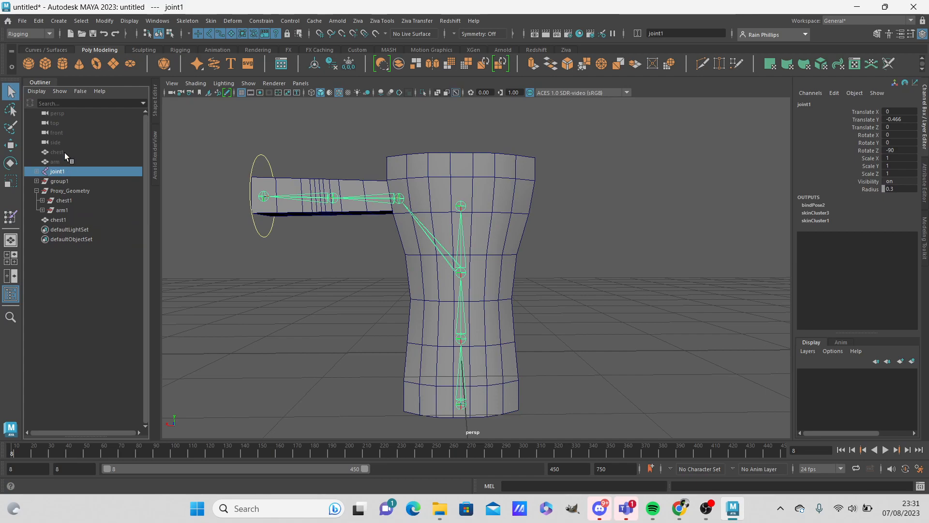
Hide and collapse the Proxy_Geometry group and unhide the original chest and arm meshes.
{"action": "left_click", "coordinate": [65, 152]}
{"action": "left_click_drag", "start_coordinate": [356, 202], "coordinate": [282, 189], "text": "alt"}
{"action": "left_click", "coordinate": [71, 190]}
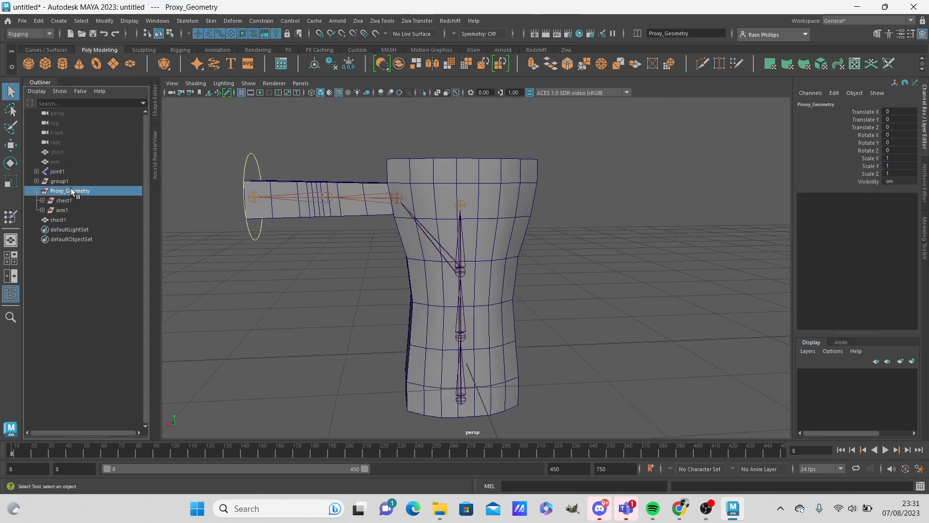
{"action": "key", "text": "ctrl+h"}
{"action": "left_click_drag", "start_coordinate": [72, 160], "coordinate": [70, 153]}
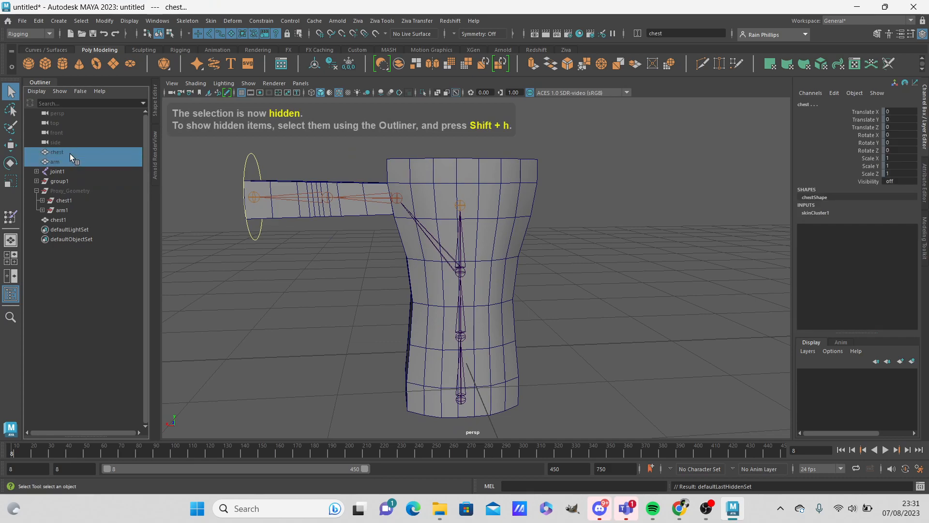
{"action": "left_click", "coordinate": [612, 234]}
{"action": "left_click", "coordinate": [36, 190]}
Examine the chest, arm and combined chest1 meshes and the joints in the chain by selecting each of them.
{"action": "left_click", "coordinate": [61, 152]}
{"action": "left_click", "coordinate": [69, 160]}
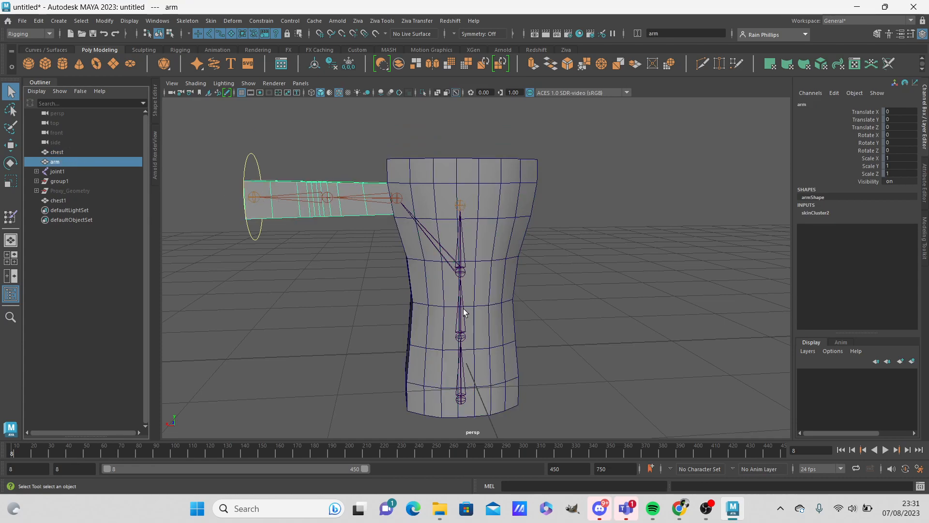
{"action": "left_click", "coordinate": [504, 194]}
{"action": "left_click", "coordinate": [357, 138]}
{"action": "left_click", "coordinate": [498, 186]}
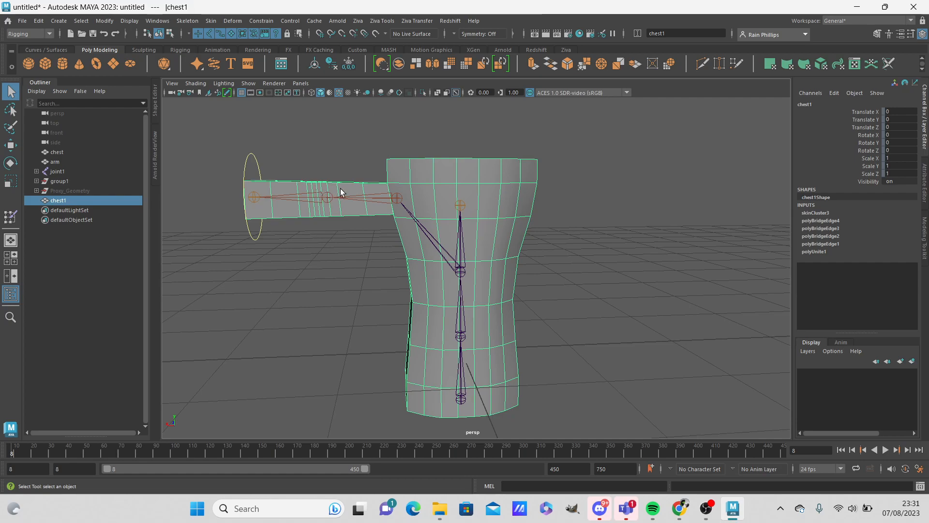
{"action": "left_click", "coordinate": [447, 161]}
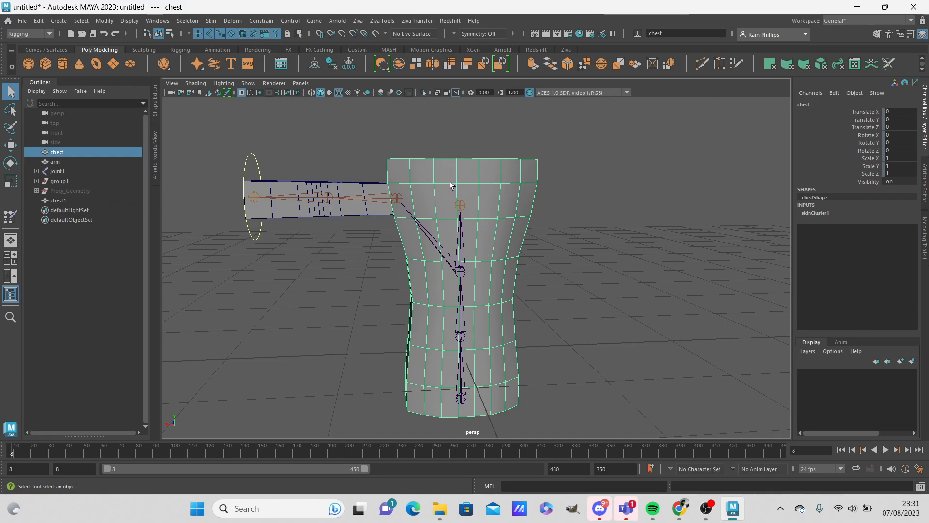
{"action": "left_click", "coordinate": [360, 131]}
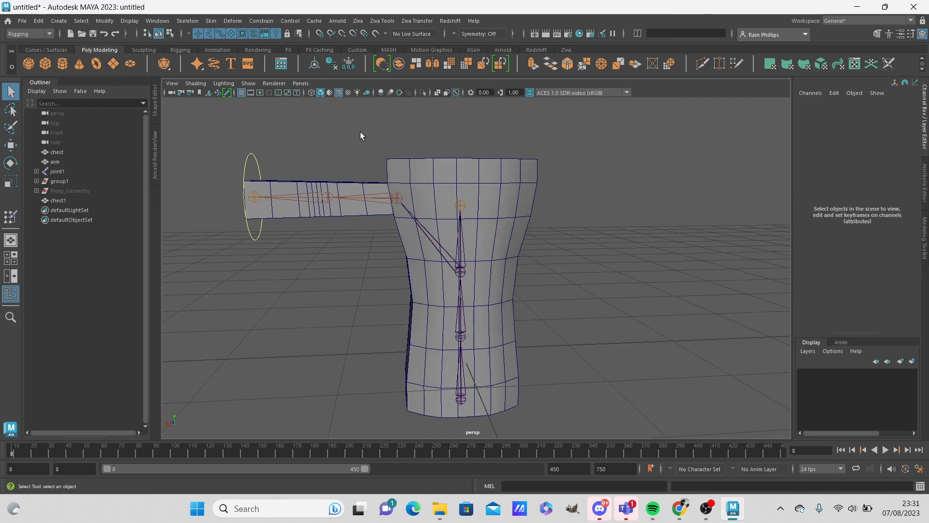
{"action": "left_click", "coordinate": [253, 197]}
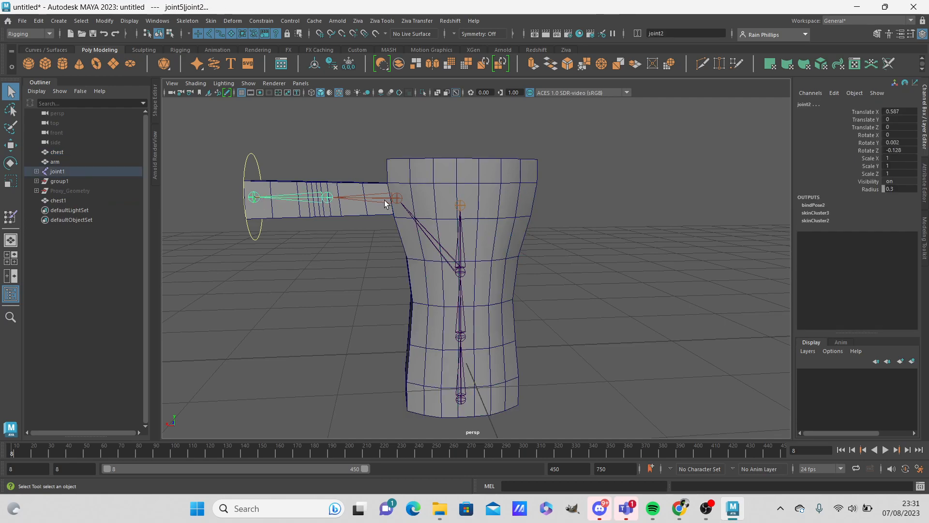
{"action": "left_click", "coordinate": [461, 205], "text": "shift"}
{"action": "left_click", "coordinate": [463, 245]}
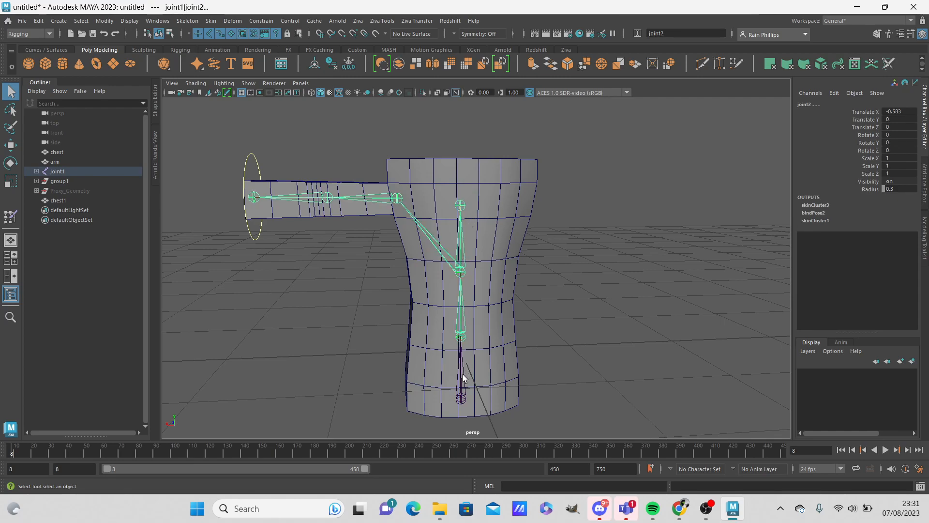
{"action": "left_click", "coordinate": [504, 187], "text": "shift"}
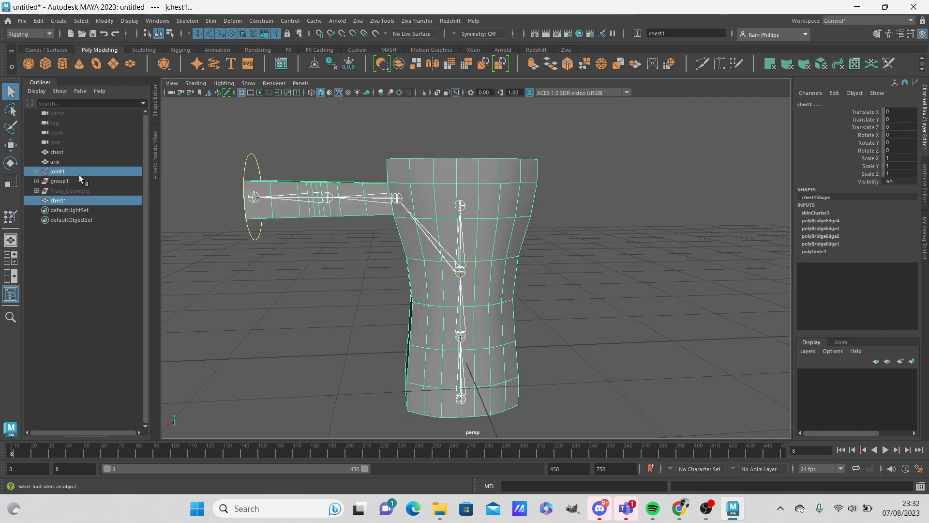
Move the combined chest1 mesh into the hidden Proxy_Geometry group and collapse the group.
{"action": "left_click", "coordinate": [64, 201]}
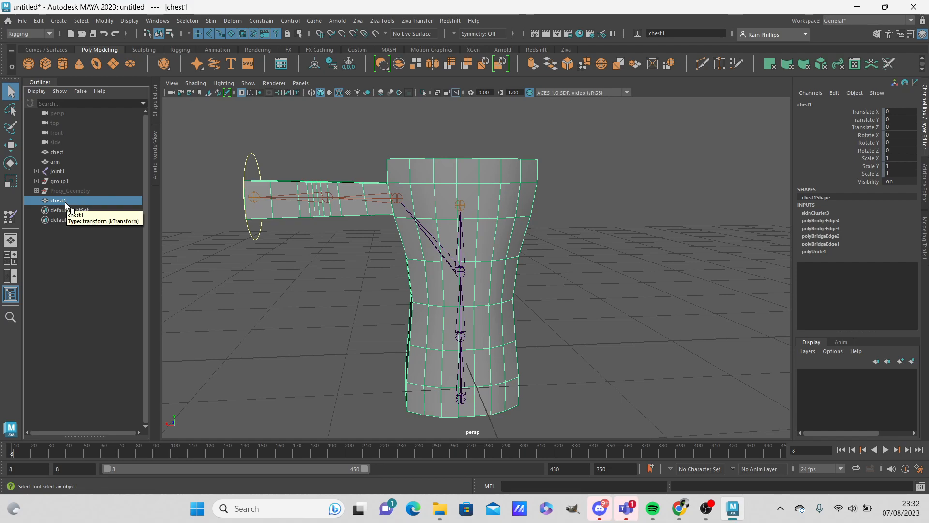
{"action": "left_click", "coordinate": [37, 190]}
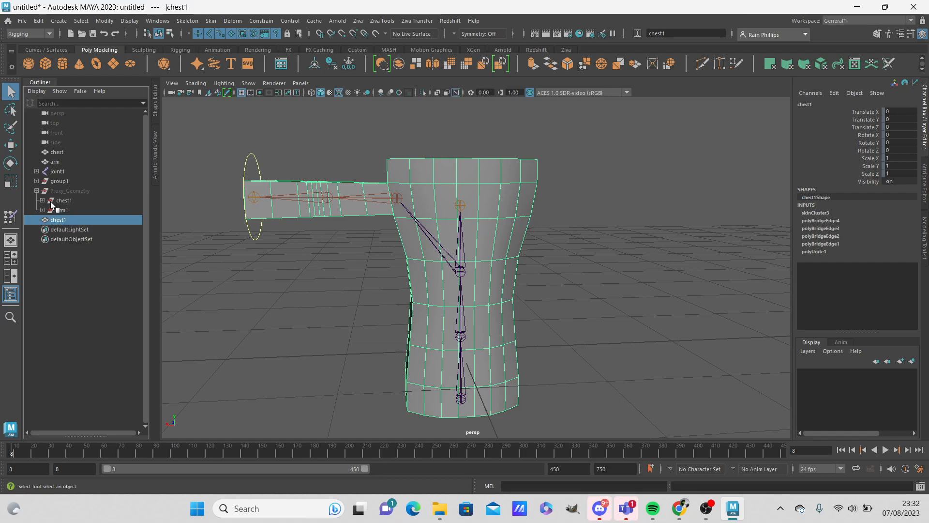
{"action": "left_click", "coordinate": [42, 200]}
{"action": "left_click", "coordinate": [43, 220]}
{"action": "middle_click_drag", "start_coordinate": [70, 242], "coordinate": [76, 193]}
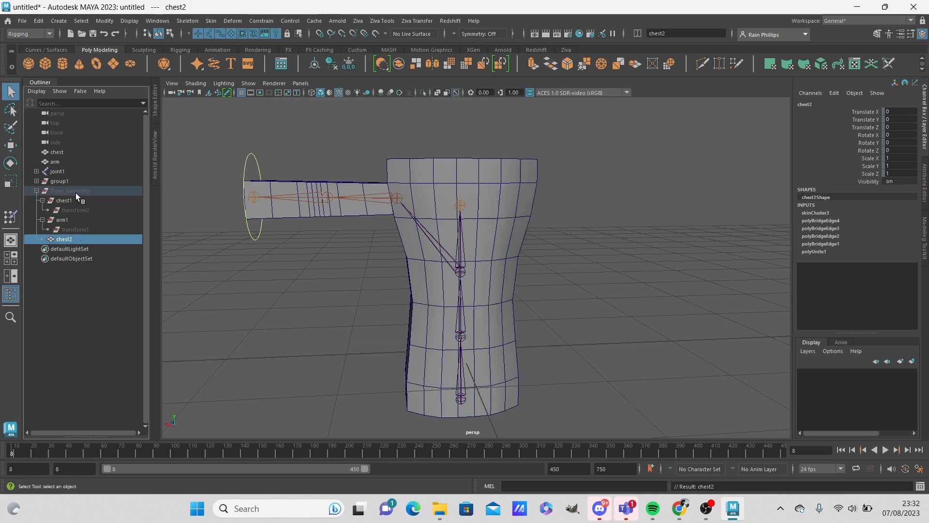
{"action": "left_click", "coordinate": [36, 191]}
{"action": "left_click", "coordinate": [321, 128]}
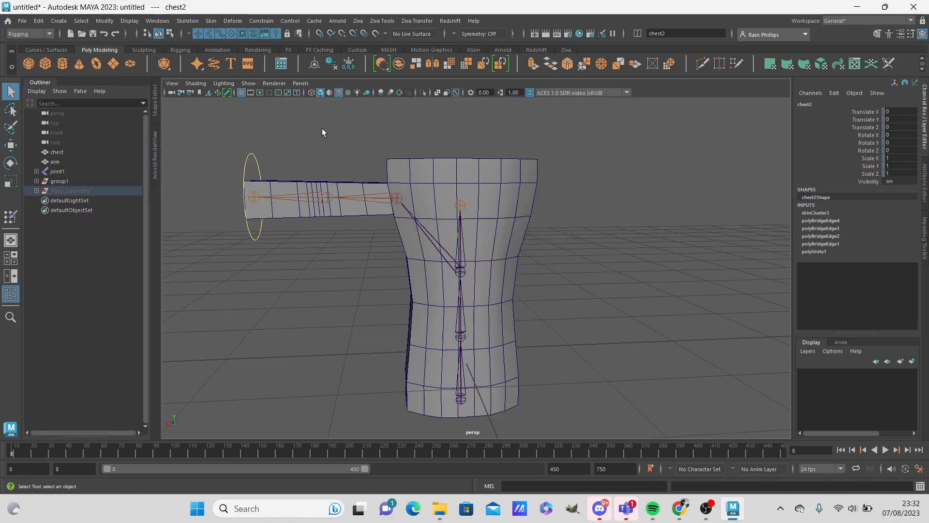
Add every joint from joint1 to joint5|joint2|joint3 as an influence on the original chest, using dropoff 4.0, locked weights and default weight 0.
{"action": "left_click", "coordinate": [414, 183]}
{"action": "left_click", "coordinate": [37, 172], "text": "shift"}
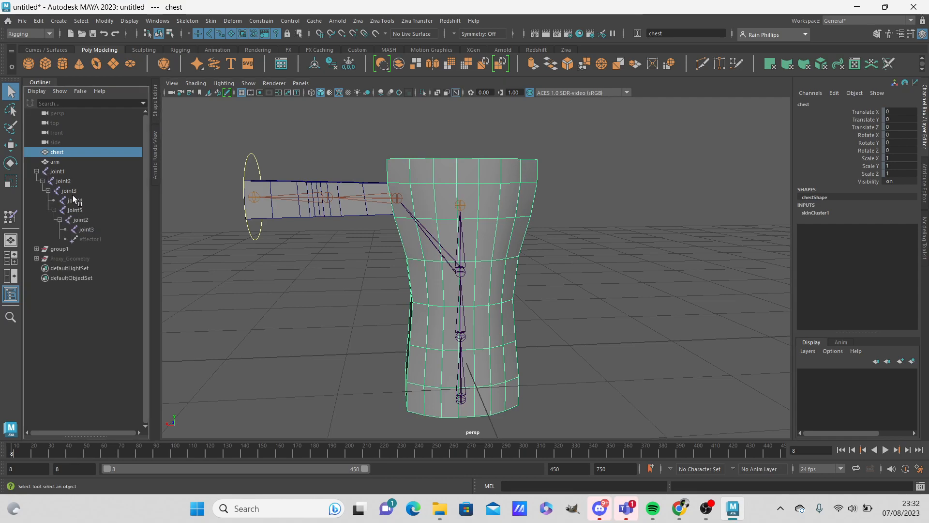
{"action": "left_click", "coordinate": [58, 172]}
{"action": "left_click", "coordinate": [95, 229], "text": "shift"}
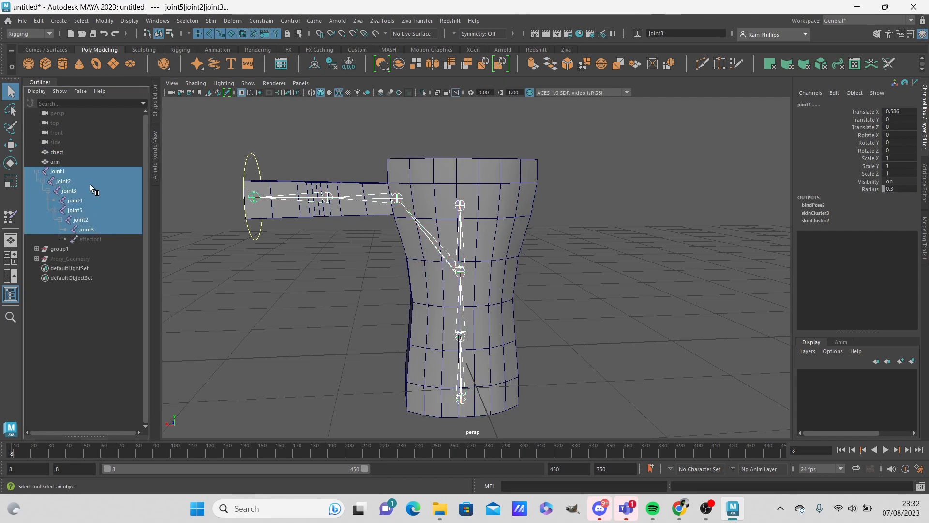
{"action": "left_click", "coordinate": [75, 152], "text": "ctrl"}
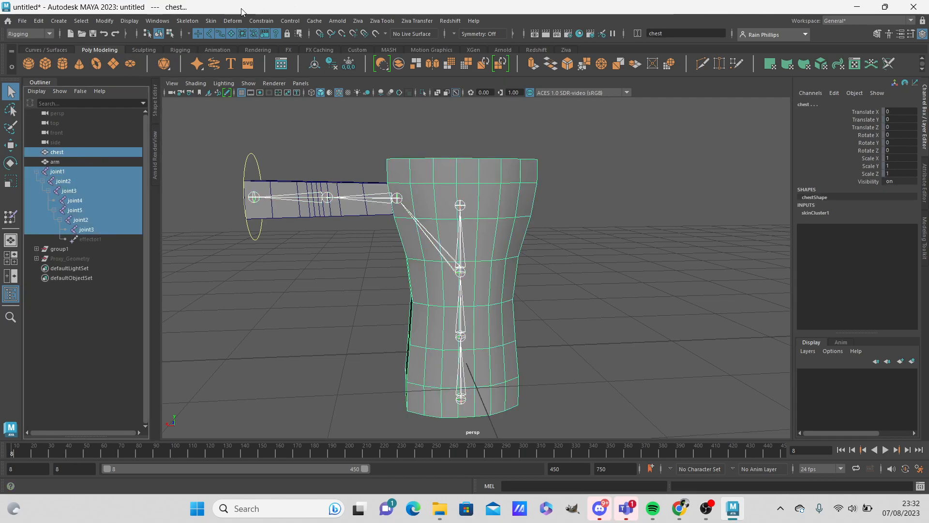
{"action": "left_click", "coordinate": [210, 21]}
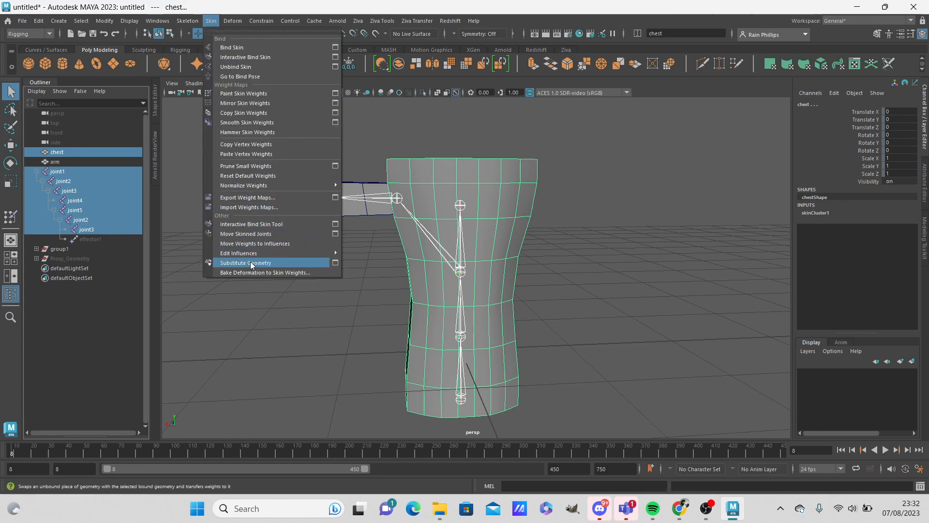
{"action": "mouse_move", "coordinate": [246, 254]}
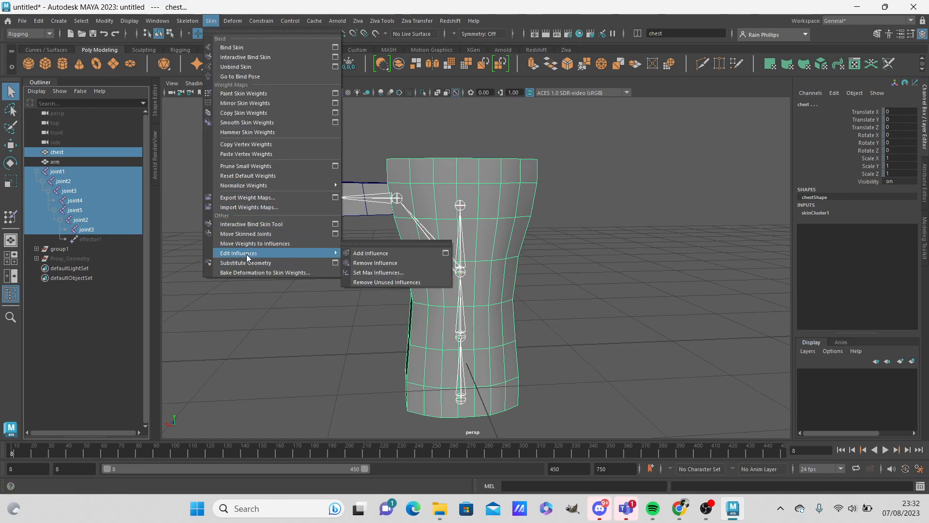
{"action": "left_click", "coordinate": [448, 252]}
{"action": "left_click_drag", "start_coordinate": [338, 218], "coordinate": [683, 180]}
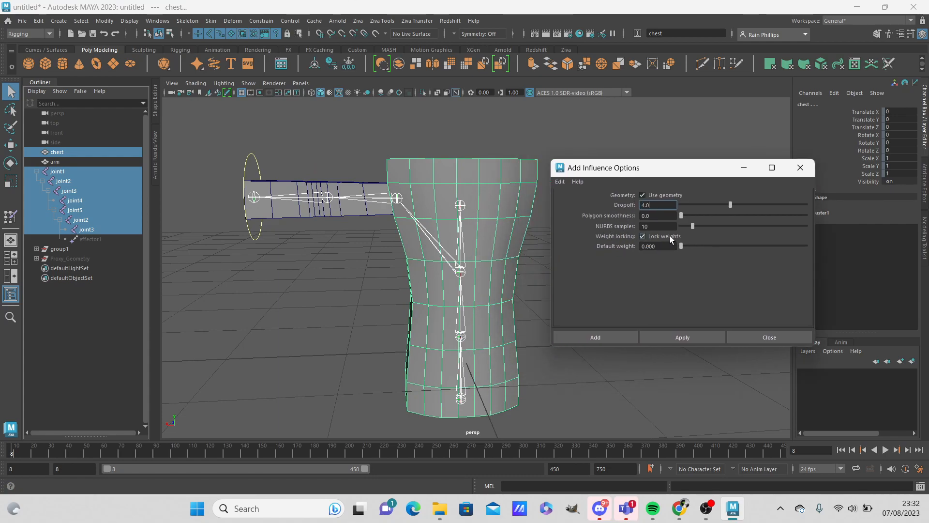
{"action": "left_click", "coordinate": [683, 335]}
{"action": "left_click", "coordinate": [765, 338]}
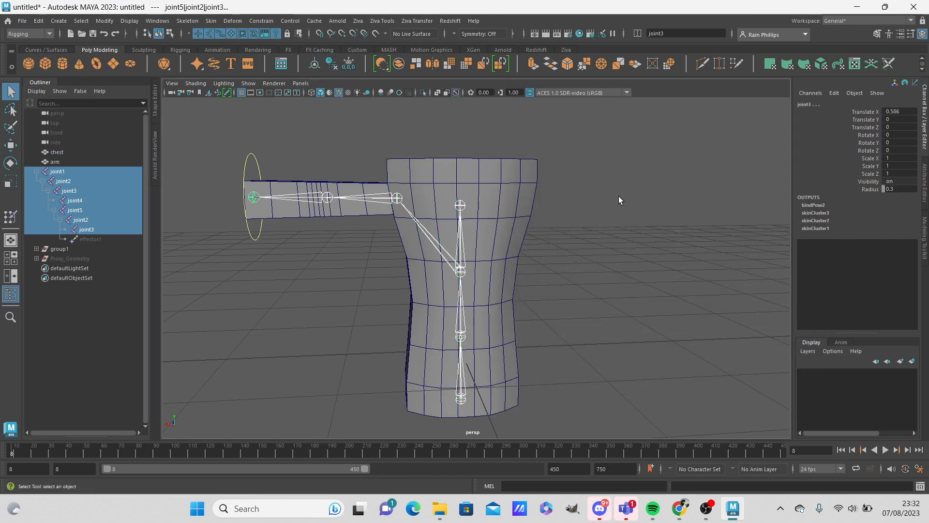
Check the chest's weights for joint5, joint5|joint2 and joint5|joint2|joint3 with Paint Skin Weights.
{"action": "right_click_drag", "start_coordinate": [463, 170], "coordinate": [431, 154]}
{"action": "left_click_drag", "start_coordinate": [198, 173], "coordinate": [667, 114]}
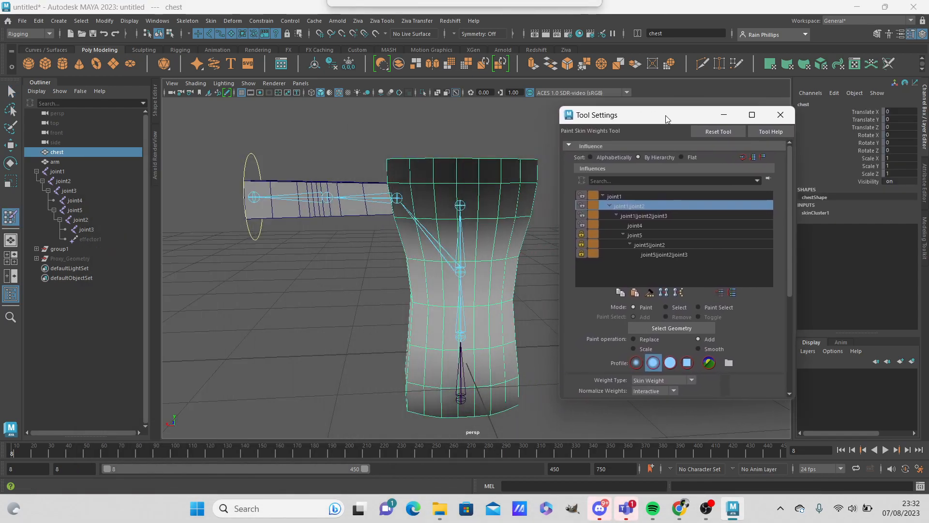
{"action": "left_click", "coordinate": [650, 243]}
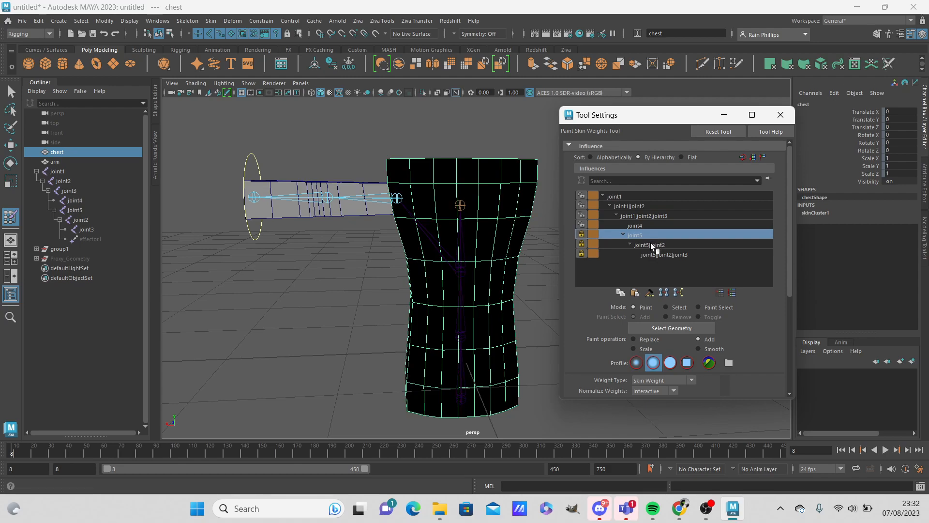
{"action": "left_click", "coordinate": [654, 254]}
{"action": "left_click", "coordinate": [655, 236]}
{"action": "left_click", "coordinate": [657, 246]}
{"action": "left_click", "coordinate": [660, 256]}
Unlock the weights of joint5, joint5|joint2 and joint5|joint2|joint3 on the chest, review them, and lock them again.
{"action": "left_click", "coordinate": [581, 235]}
{"action": "left_click", "coordinate": [580, 244]}
{"action": "left_click", "coordinate": [580, 254]}
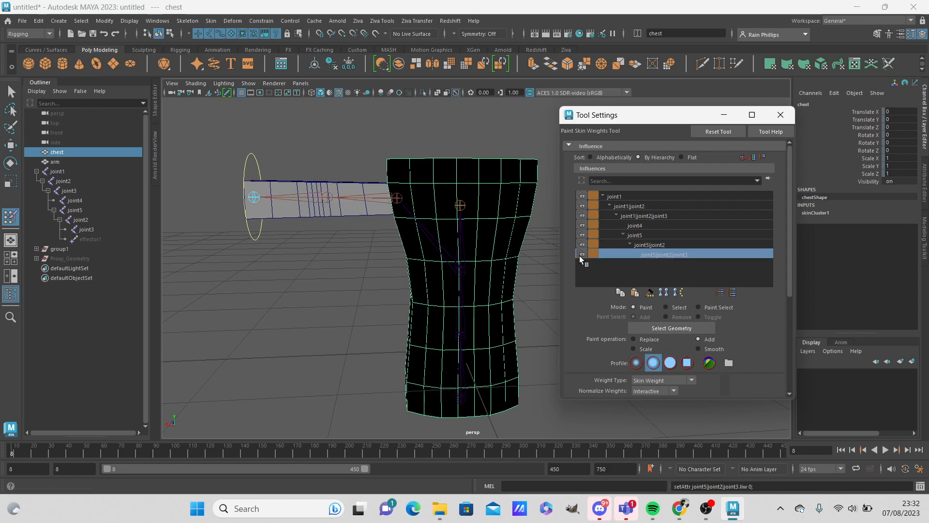
{"action": "left_click", "coordinate": [632, 235]}
{"action": "left_click", "coordinate": [636, 245]}
{"action": "left_click", "coordinate": [640, 255]}
{"action": "left_click", "coordinate": [581, 236]}
{"action": "left_click", "coordinate": [582, 245]}
{"action": "left_click", "coordinate": [583, 254]}
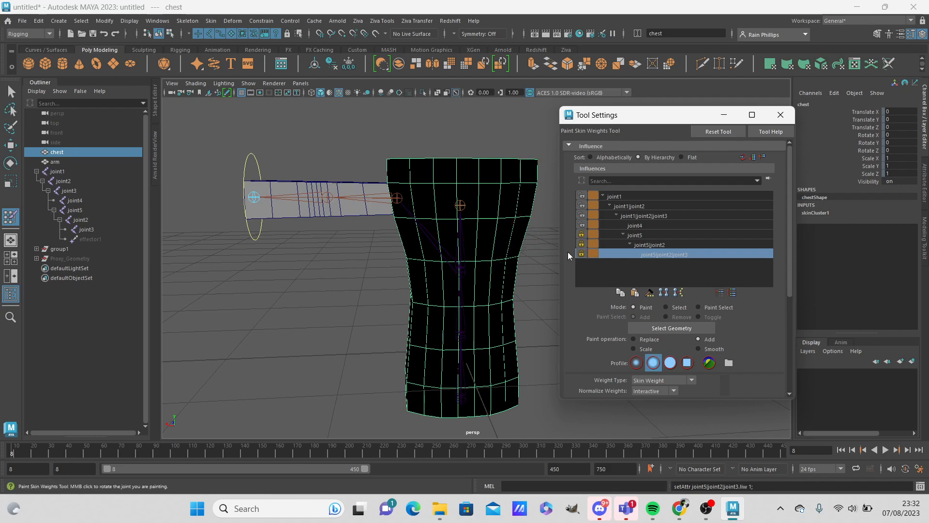
Unlock the weights of joint5, joint5|joint2 and joint5|joint2|joint3 on the chest, then close the paint tool and deselect the mesh.
{"action": "left_click", "coordinate": [582, 236]}
{"action": "left_click", "coordinate": [582, 243]}
{"action": "left_click", "coordinate": [581, 254]}
{"action": "left_click", "coordinate": [640, 237]}
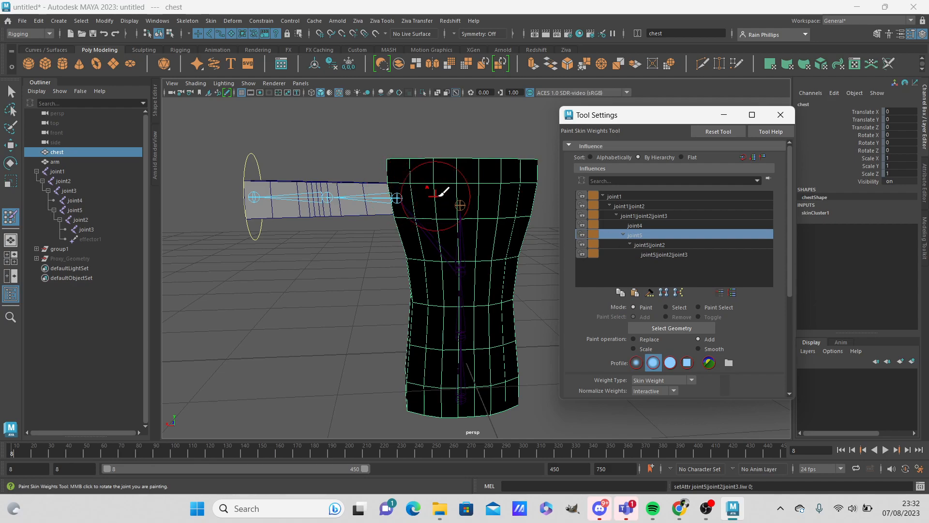
{"action": "left_click", "coordinate": [582, 235]}
{"action": "left_click", "coordinate": [582, 244]}
{"action": "left_click", "coordinate": [581, 254]}
{"action": "left_click", "coordinate": [582, 235]}
{"action": "left_click", "coordinate": [582, 244]}
{"action": "left_click", "coordinate": [582, 254]}
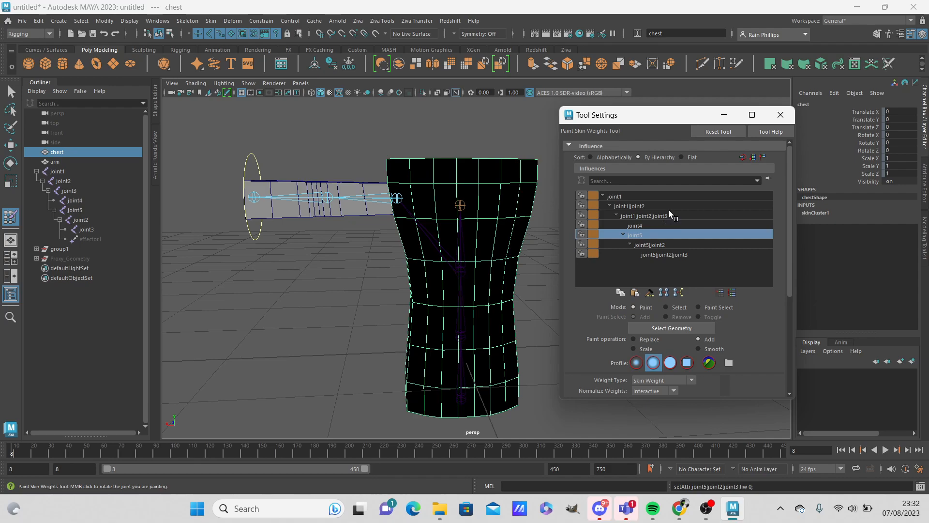
{"action": "left_click", "coordinate": [780, 115]}
{"action": "key", "text": "q"}
{"action": "left_click", "coordinate": [310, 142]}
Add all joints of the chain as influences on the arm mesh, using dropoff 4.0, locked weights and default weight 0.
{"action": "left_click_drag", "start_coordinate": [67, 173], "coordinate": [85, 231]}
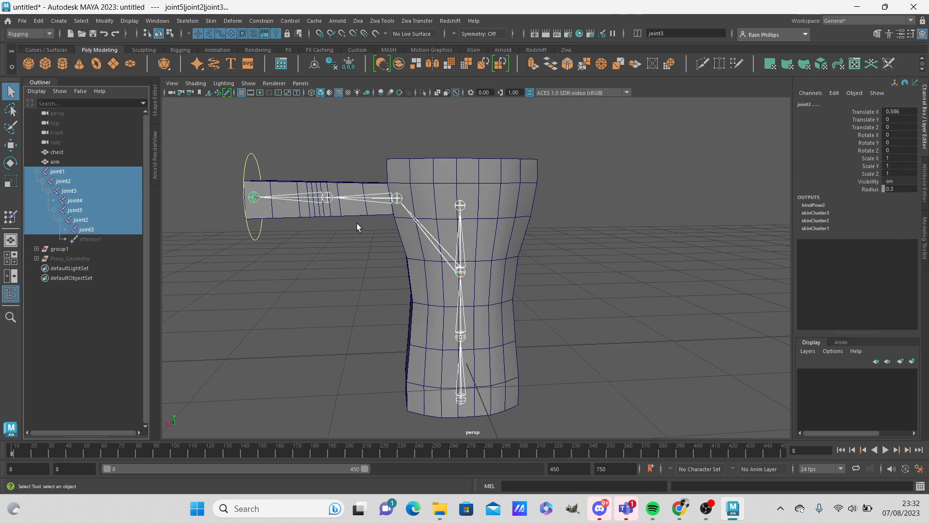
{"action": "left_click", "coordinate": [371, 211], "text": "shift"}
{"action": "left_click", "coordinate": [211, 21]}
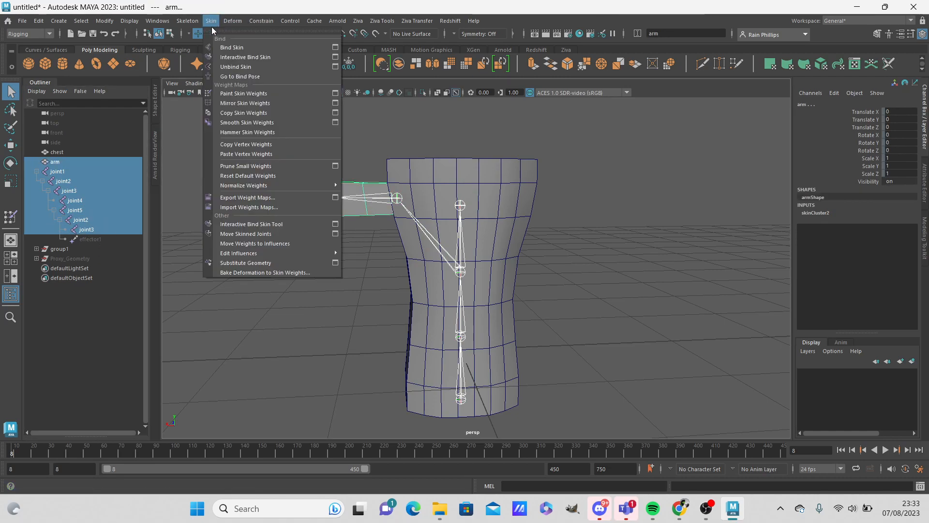
{"action": "mouse_move", "coordinate": [311, 252]}
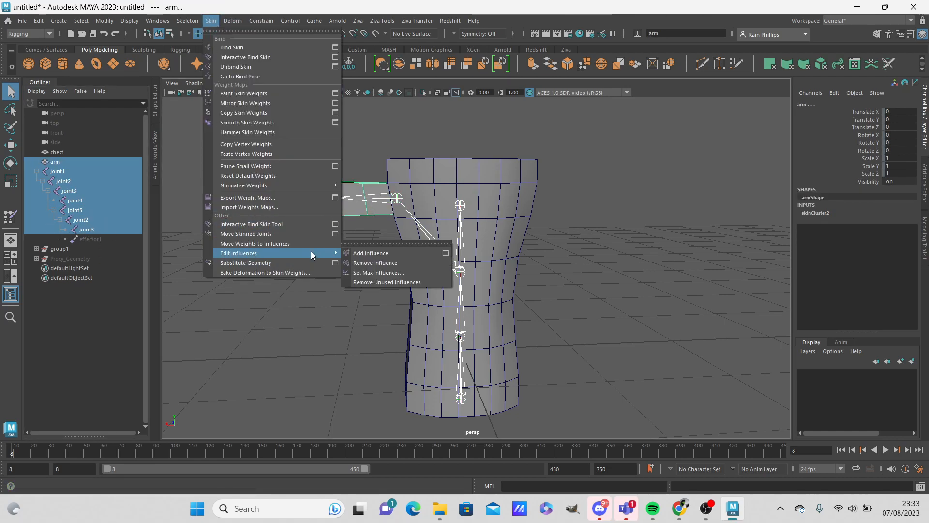
{"action": "left_click", "coordinate": [446, 253]}
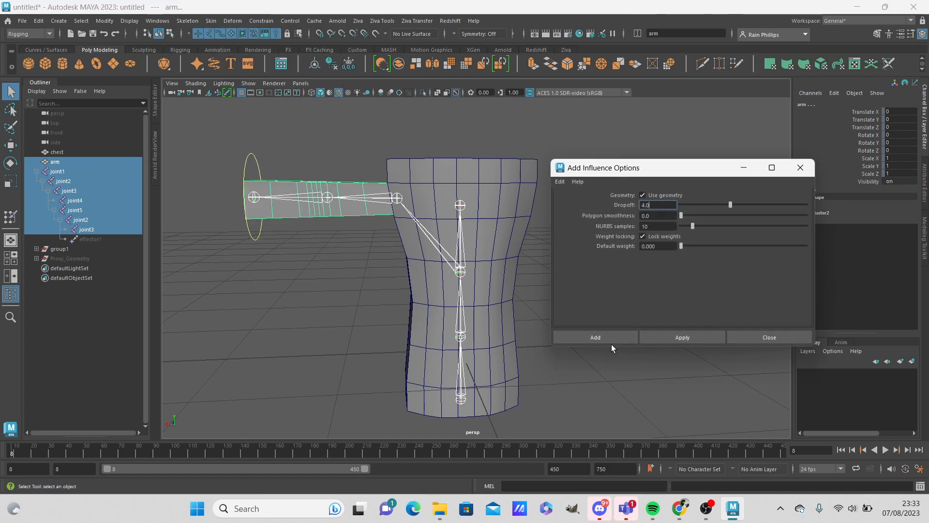
{"action": "left_click", "coordinate": [617, 341]}
{"action": "left_click", "coordinate": [649, 278]}
Unlock the weights of joint1 and joint1|joint2 on the arm mesh with Paint Skin Weights, then leave the tool.
{"action": "left_click", "coordinate": [336, 187]}
{"action": "right_click_drag", "start_coordinate": [336, 187], "coordinate": [265, 170]}
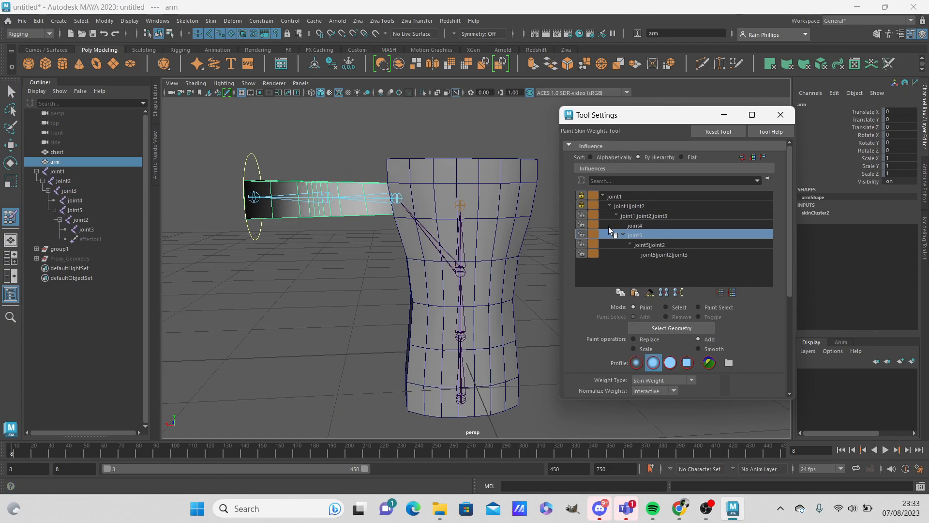
{"action": "left_click", "coordinate": [582, 205]}
{"action": "left_click", "coordinate": [582, 197]}
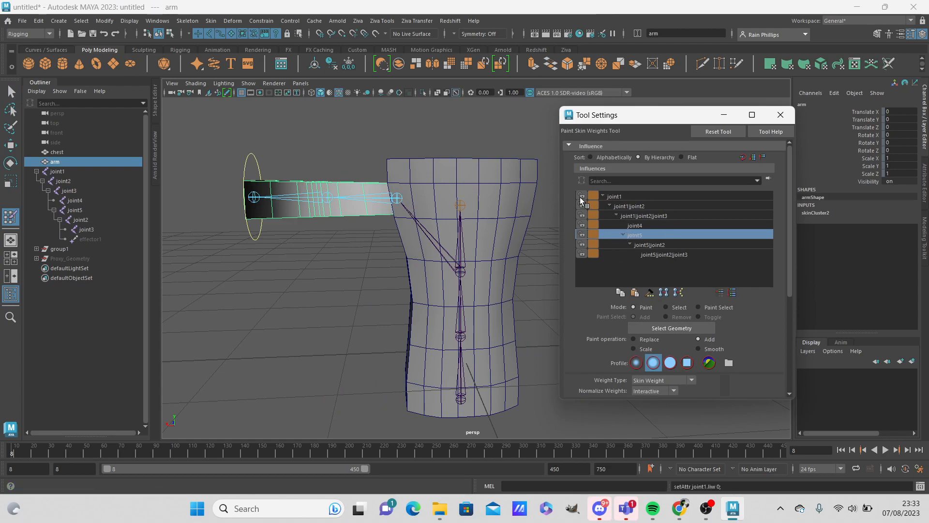
{"action": "key", "text": "q"}
Check the influence locks on the chest mesh with Paint Skin Weights, then return to the Select tool.
{"action": "left_click", "coordinate": [439, 176]}
{"action": "right_click_drag", "start_coordinate": [439, 176], "coordinate": [406, 167]}
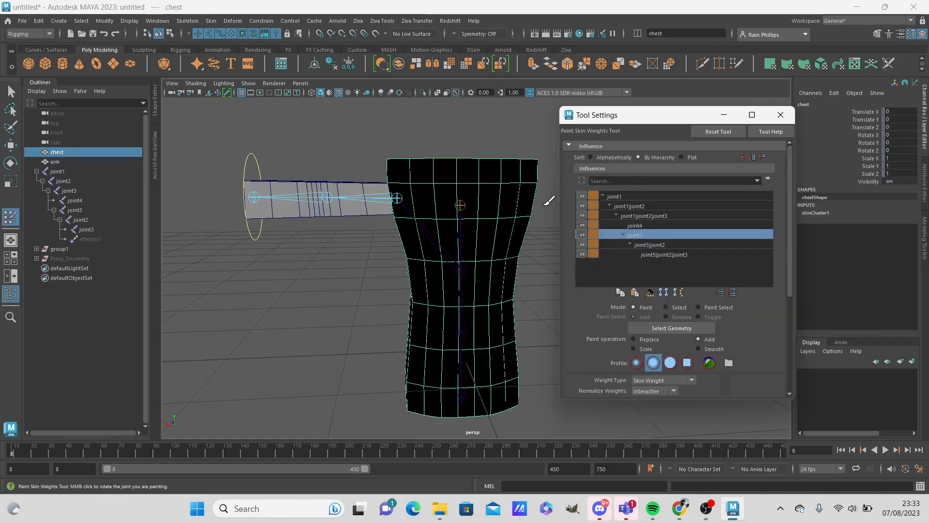
{"action": "left_click", "coordinate": [11, 91]}
Hide the original chest and arm meshes.
{"action": "left_click", "coordinate": [65, 163], "text": "shift"}
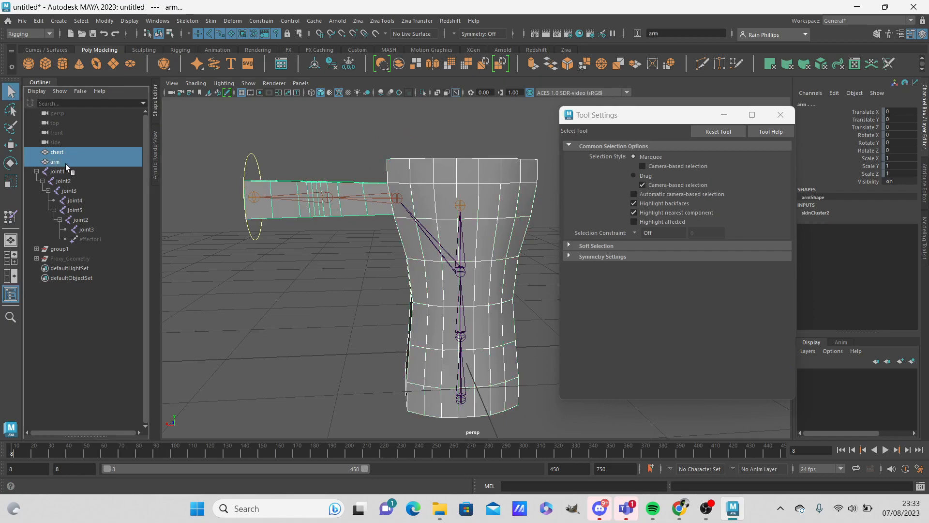
{"action": "key", "text": "ctrl+h"}
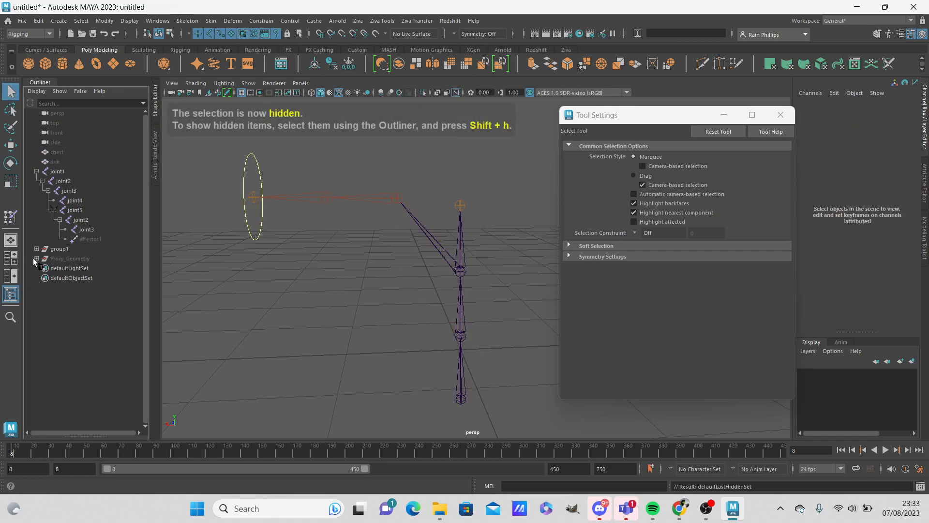
Show the hidden Proxy_Geometry group and check the influences of its combined mesh with Paint Skin Weights.
{"action": "left_click", "coordinate": [35, 258]}
{"action": "left_click", "coordinate": [71, 259]}
{"action": "key", "text": "shift+h"}
{"action": "left_click", "coordinate": [438, 199]}
{"action": "right_click_drag", "start_coordinate": [443, 161], "coordinate": [391, 147]}
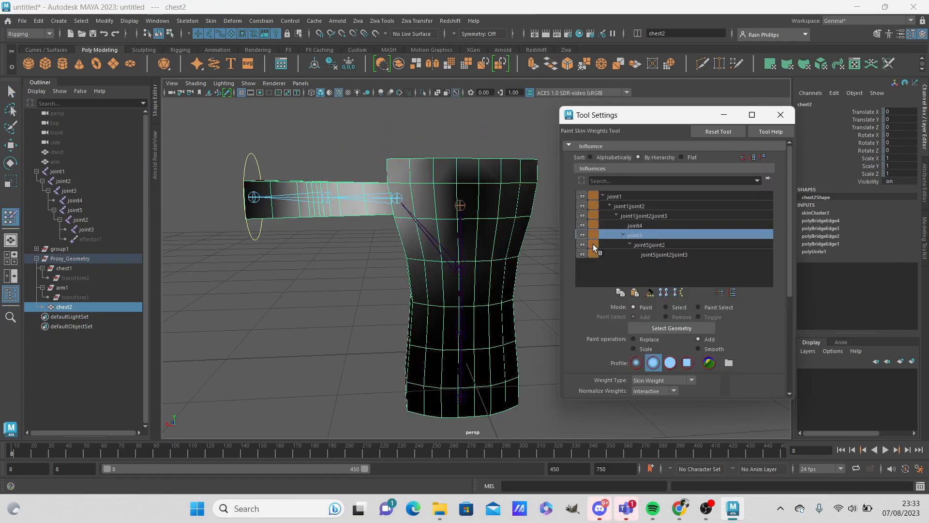
{"action": "left_click", "coordinate": [781, 115]}
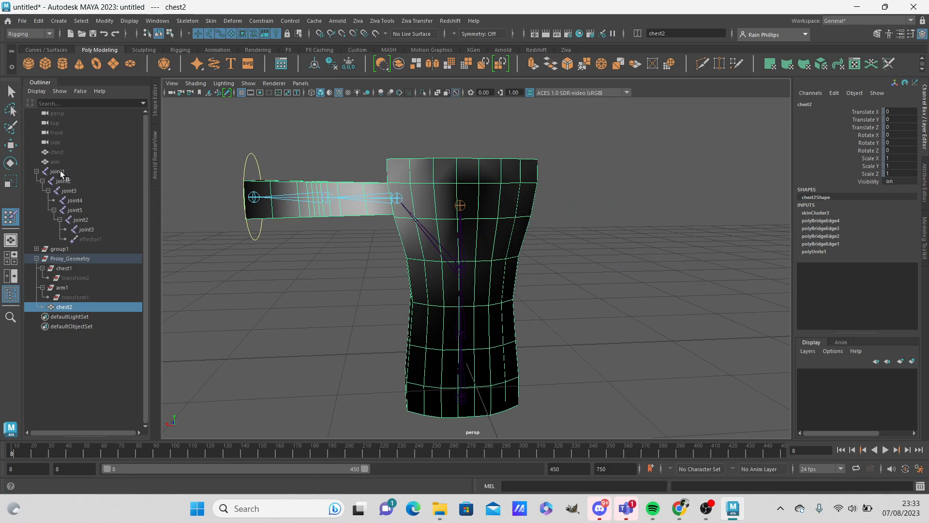
Show the original chest and arm meshes again and return to the Select tool.
{"action": "left_click", "coordinate": [71, 159]}
{"action": "left_click", "coordinate": [68, 152], "text": "ctrl"}
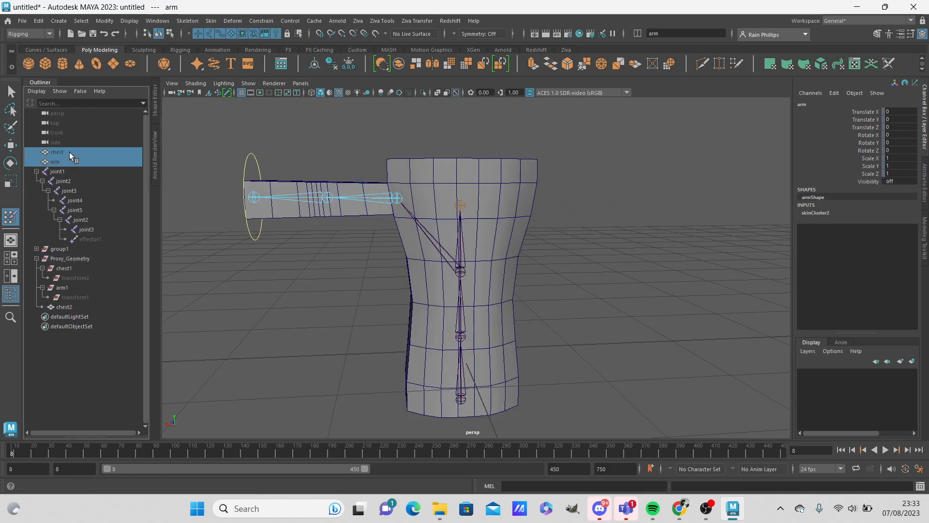
{"action": "key", "text": "shift+h"}
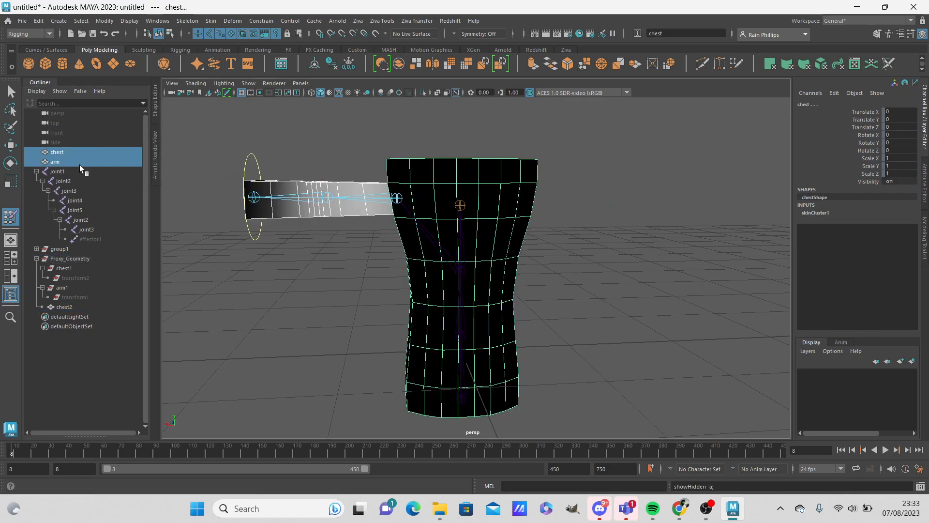
{"action": "left_click", "coordinate": [73, 161], "text": "ctrl"}
{"action": "left_click", "coordinate": [73, 161], "text": "ctrl"}
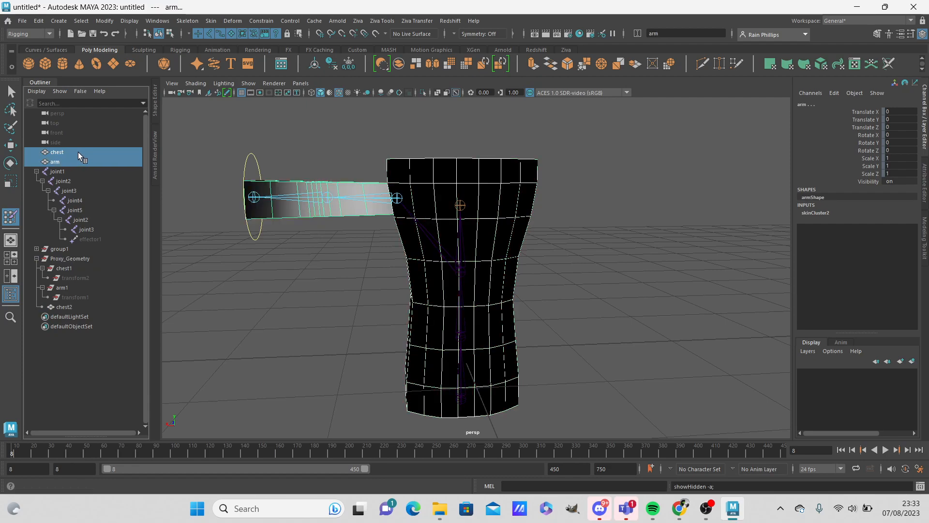
{"action": "left_click", "coordinate": [78, 304]}
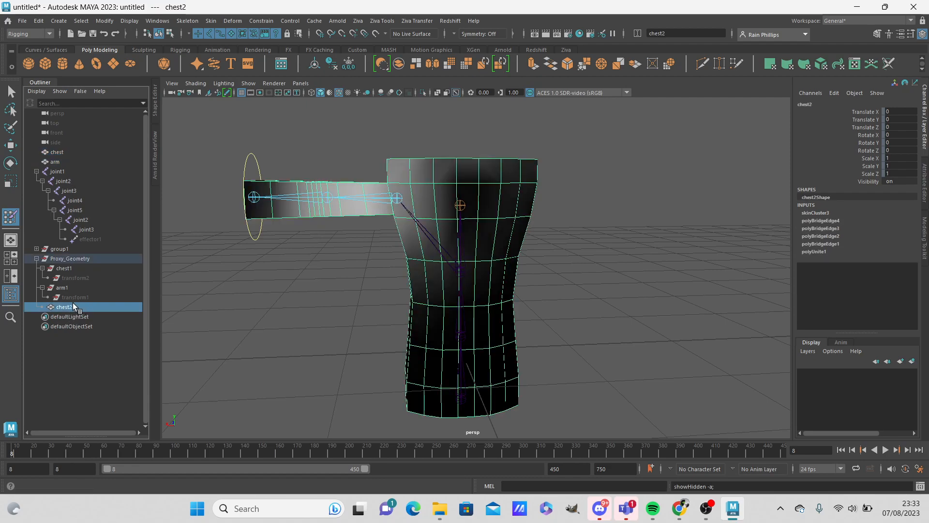
{"action": "key", "text": "q"}
{"action": "right_click_drag", "start_coordinate": [350, 130], "coordinate": [341, 211]}
{"action": "left_click", "coordinate": [71, 152]}
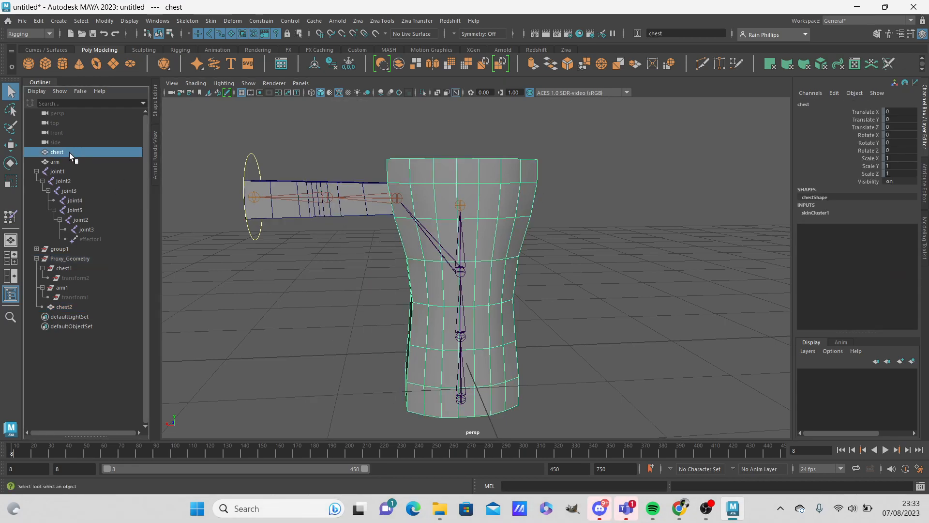
{"action": "left_click", "coordinate": [57, 161], "text": "ctrl"}
{"action": "left_click", "coordinate": [69, 306]}
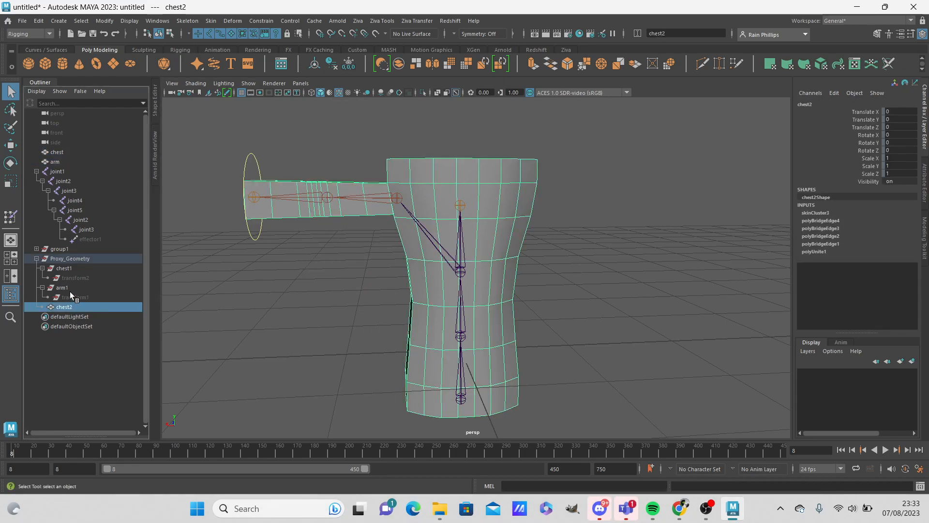
{"action": "left_click", "coordinate": [252, 144]}
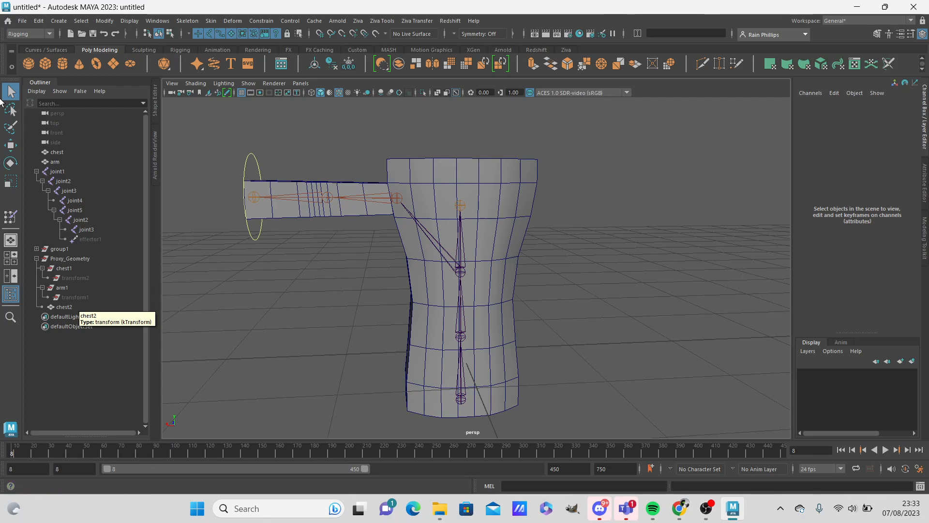
Open the Copy Skin Weights options with chest2 as the source and the original chest mesh as the destination.
{"action": "left_click", "coordinate": [67, 307]}
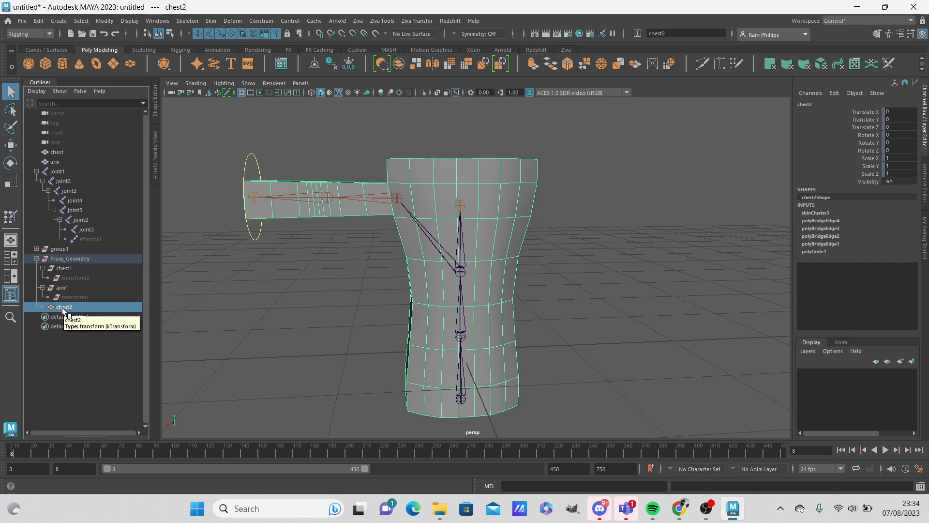
{"action": "left_click", "coordinate": [66, 152], "text": "ctrl"}
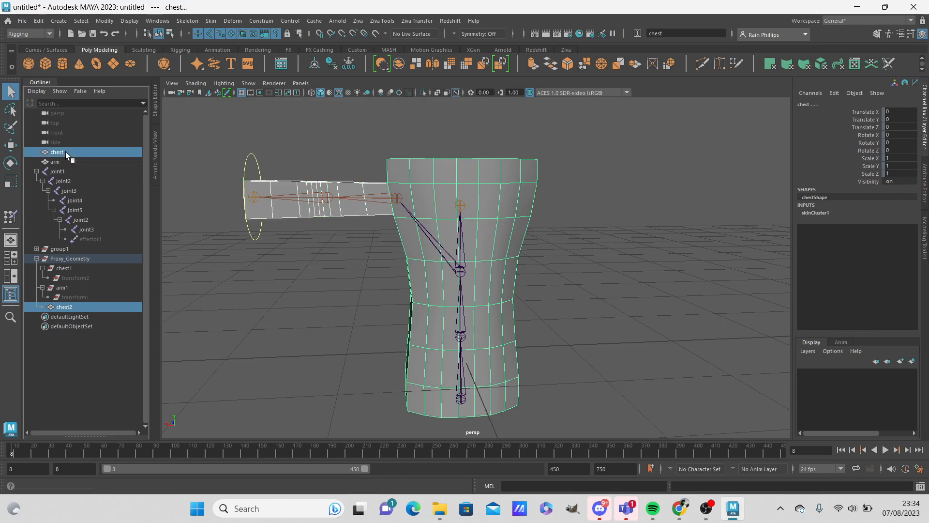
{"action": "left_click", "coordinate": [213, 21]}
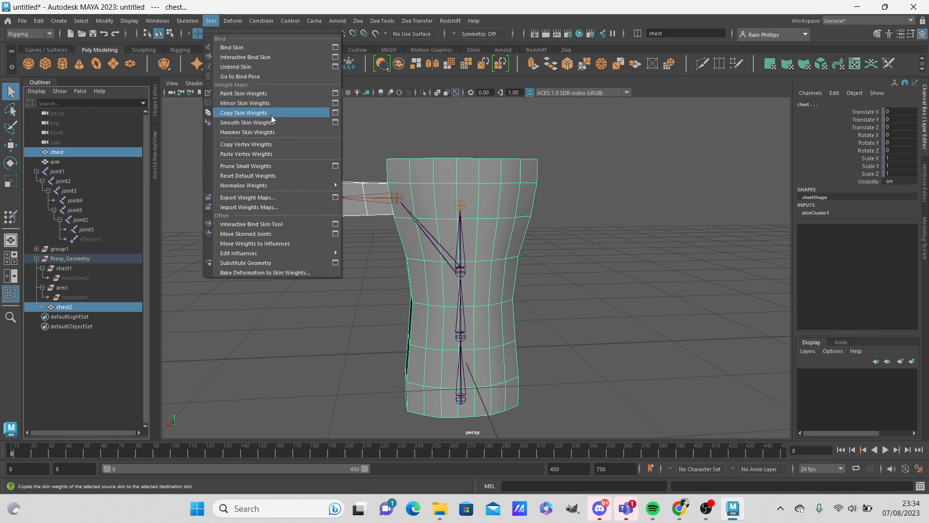
{"action": "left_click", "coordinate": [336, 112]}
{"action": "mouse_move", "coordinate": [685, 176]}
{"action": "left_mouse_down"}
{"action": "mouse_move", "coordinate": [681, 190]}
{"action": "mouse_move", "coordinate": [684, 175]}
{"action": "left_mouse_up"}
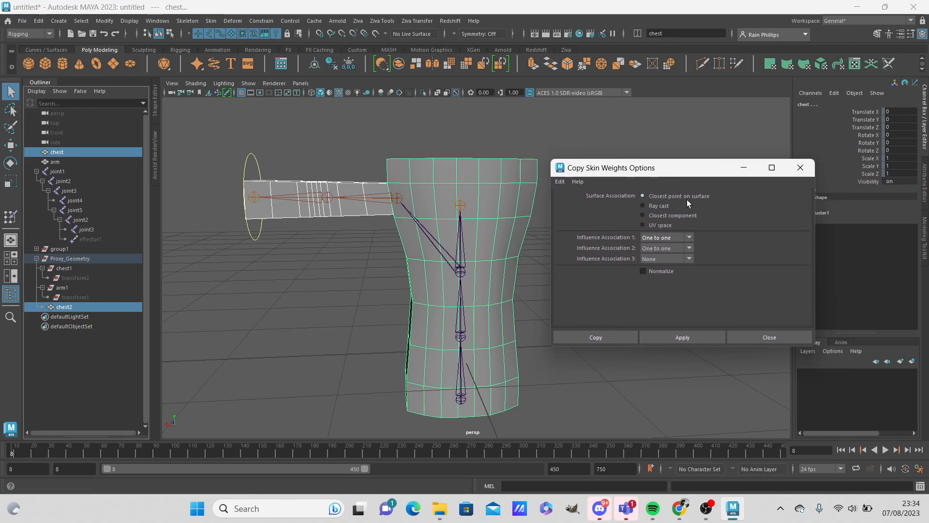
{"action": "scroll", "coordinate": [423, 222], "scroll_direction": "up", "scroll_amount": 2}
{"action": "left_click_drag", "start_coordinate": [423, 222], "coordinate": [451, 235], "text": "alt"}
{"action": "right_click_drag", "start_coordinate": [451, 235], "coordinate": [437, 233], "text": "alt"}
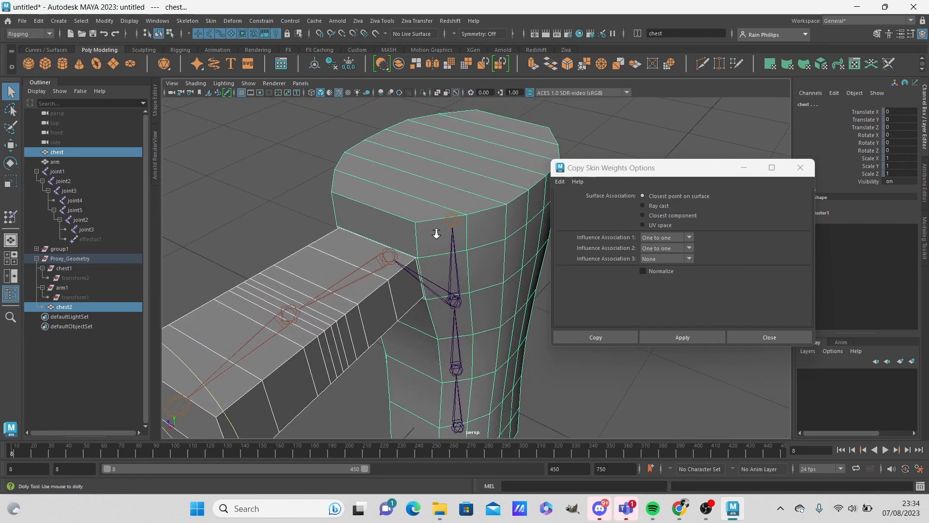
{"action": "left_click_drag", "start_coordinate": [437, 234], "coordinate": [452, 237], "text": "alt"}
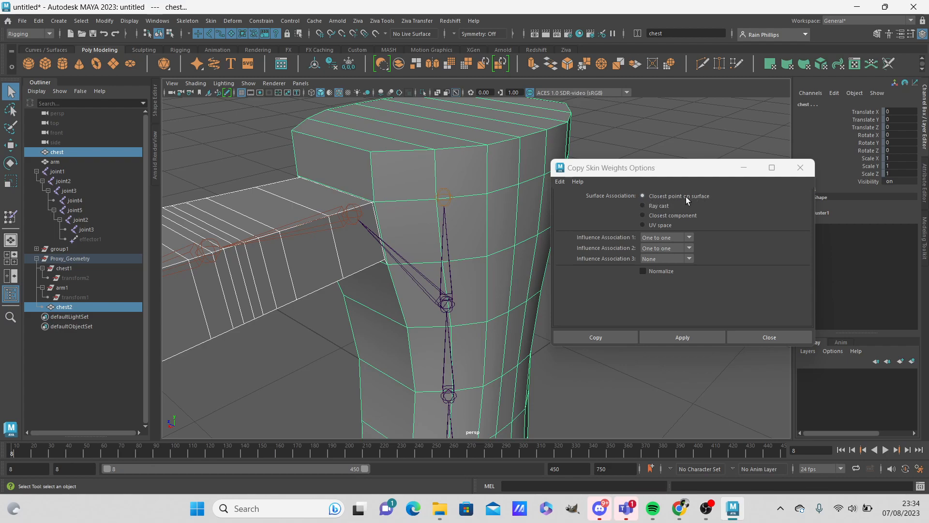
Reset the Copy Skin Weights settings and set Influence Associations 1 and 2 to One to one.
{"action": "left_click", "coordinate": [659, 237]}
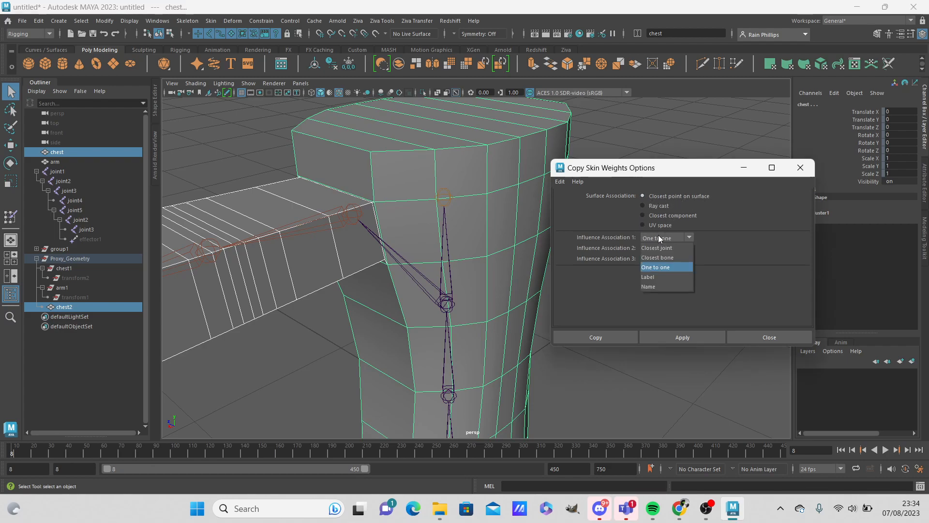
{"action": "left_click", "coordinate": [742, 227]}
{"action": "left_click", "coordinate": [560, 182]}
{"action": "left_click", "coordinate": [573, 201]}
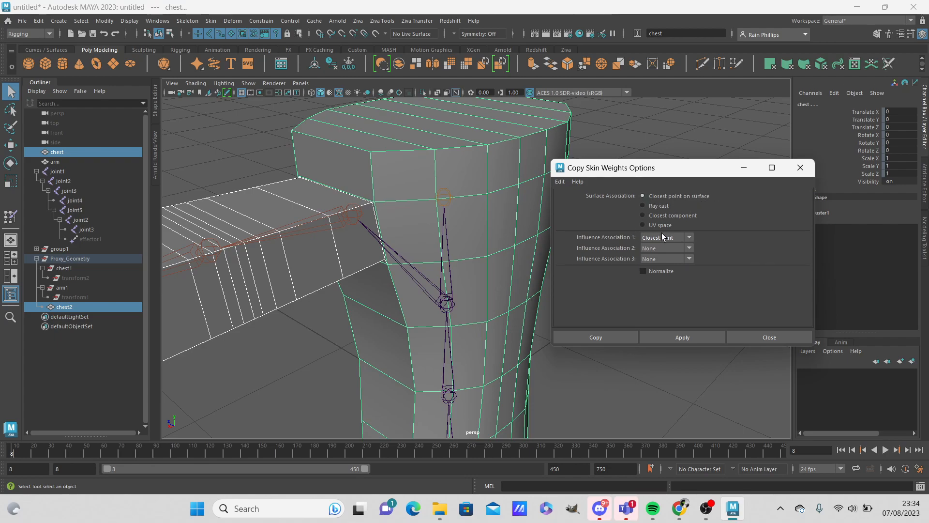
{"action": "left_click", "coordinate": [674, 240]}
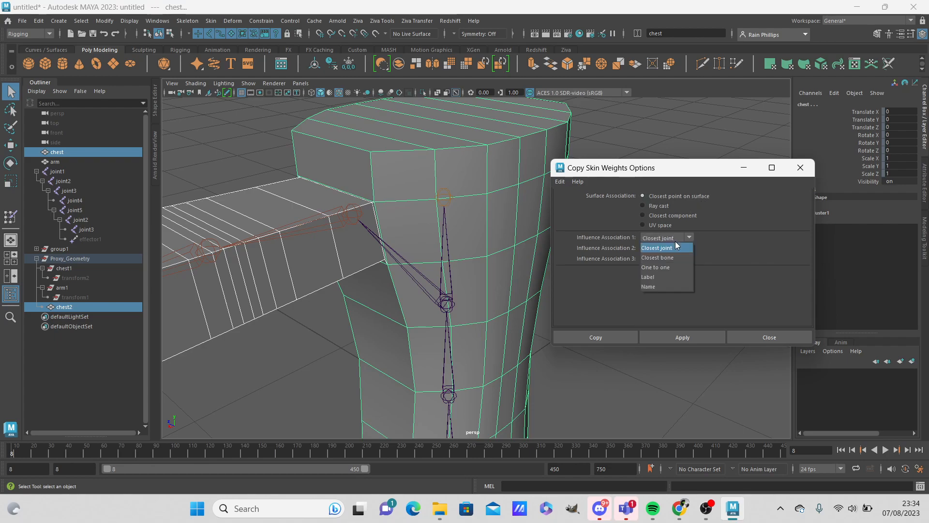
{"action": "left_click", "coordinate": [655, 268]}
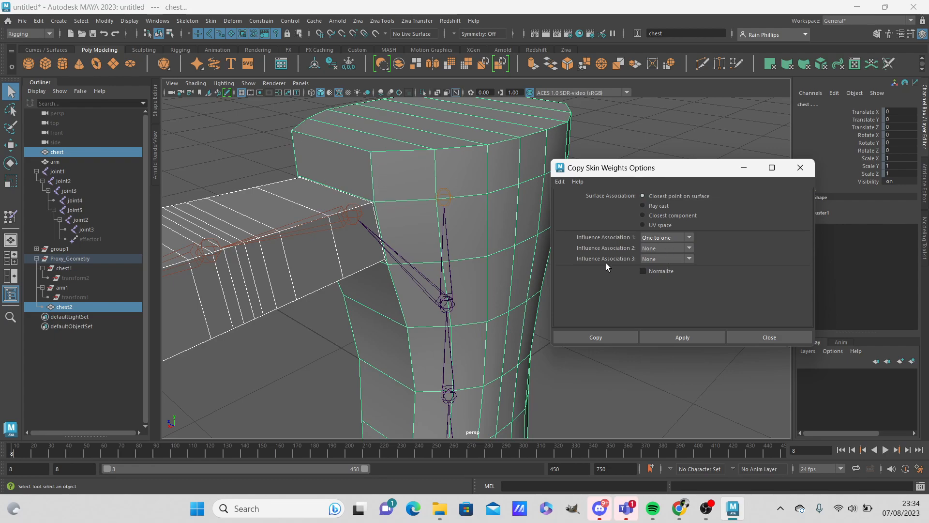
{"action": "left_click", "coordinate": [670, 248]}
{"action": "scroll", "coordinate": [475, 219], "scroll_direction": "down", "scroll_amount": 5}
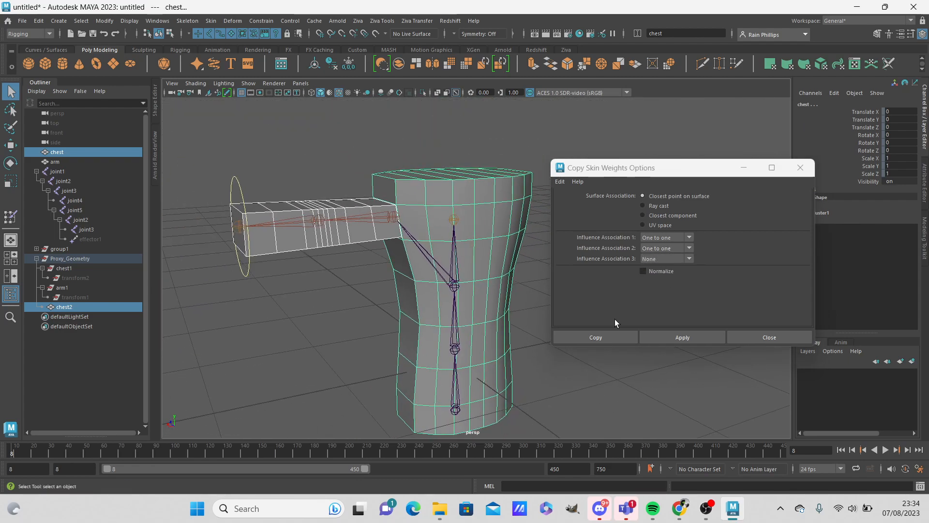
Copy the skin weights from chest2 to the chest mesh, close the options and clear the selection.
{"action": "left_click", "coordinate": [705, 338]}
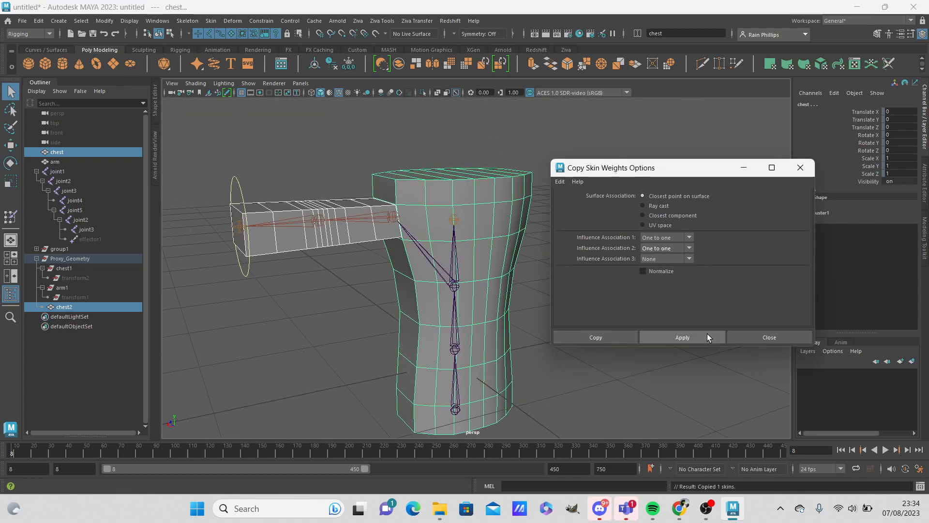
{"action": "left_click", "coordinate": [750, 338]}
{"action": "left_click", "coordinate": [552, 357]}
{"action": "left_click_drag", "start_coordinate": [552, 356], "coordinate": [567, 358], "text": "alt"}
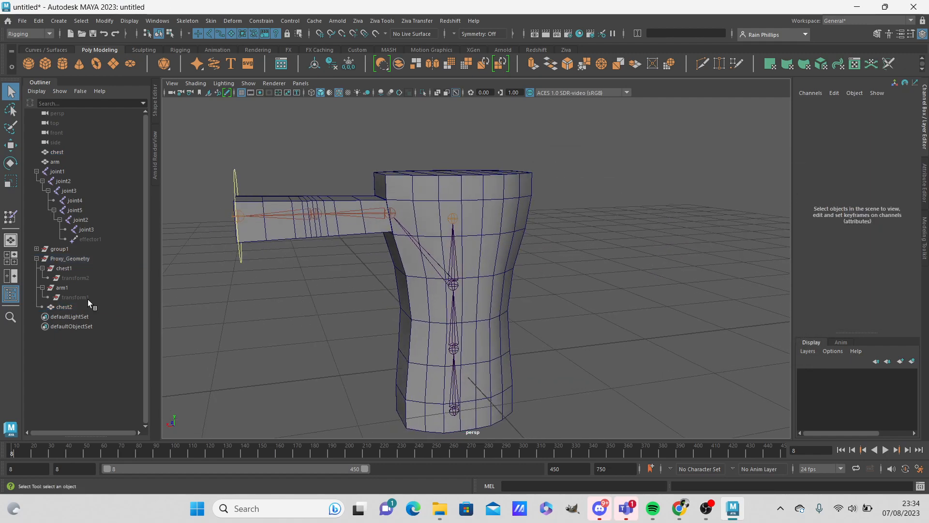
Copy the skin weights from chest2 to the arm mesh with Closest point on surface and One to one associations.
{"action": "left_click", "coordinate": [64, 307]}
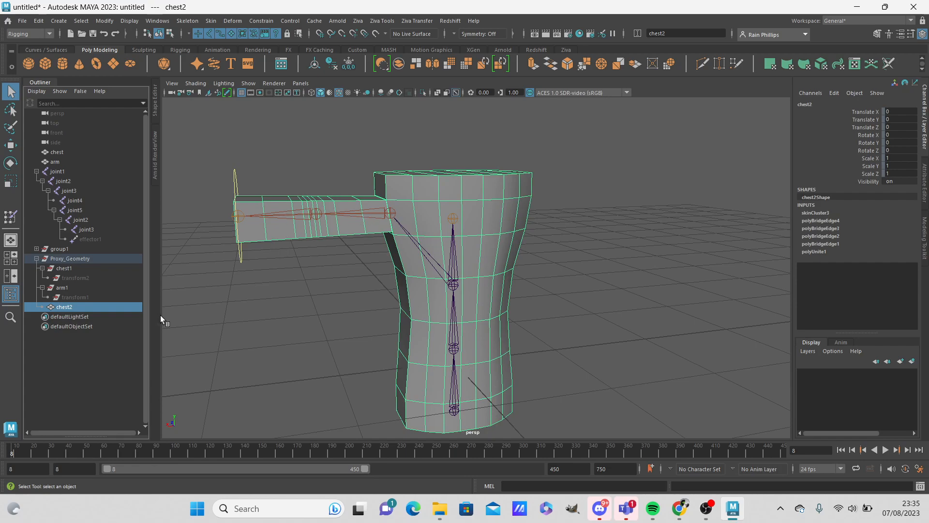
{"action": "left_click", "coordinate": [64, 161], "text": "ctrl"}
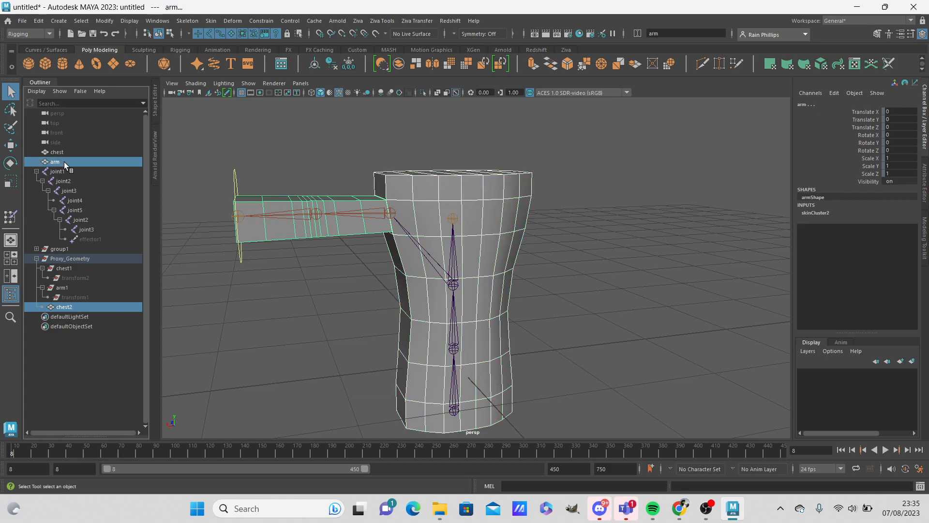
{"action": "left_click", "coordinate": [211, 22]}
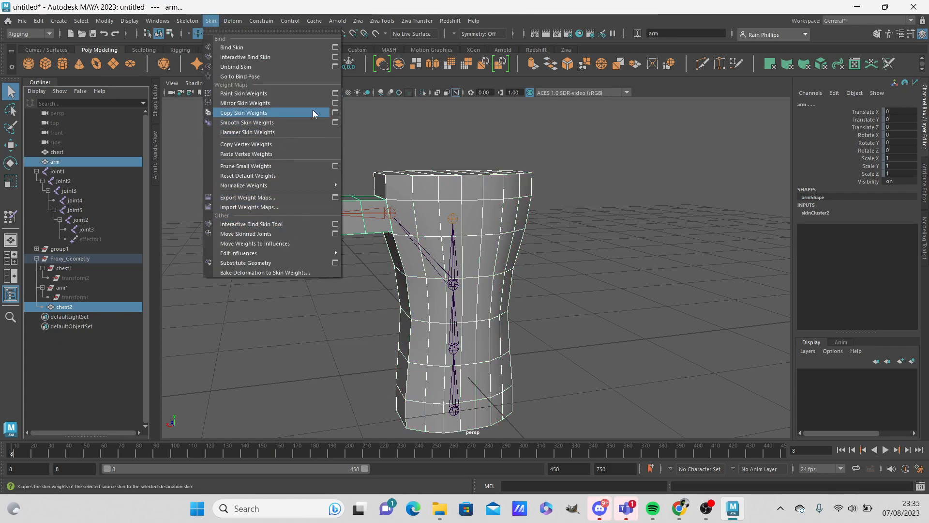
{"action": "left_click", "coordinate": [335, 112]}
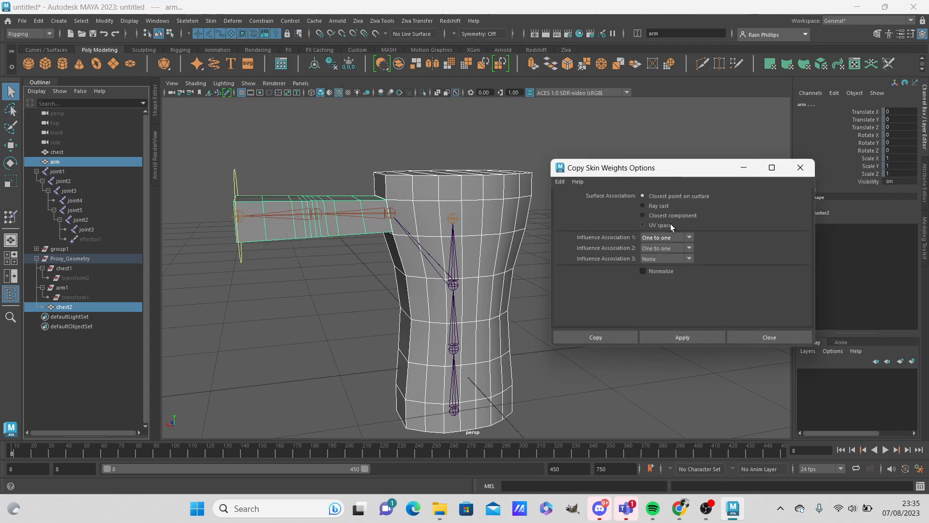
{"action": "left_click", "coordinate": [678, 338]}
{"action": "left_click", "coordinate": [759, 338]}
{"action": "left_click", "coordinate": [672, 271]}
Hide the proxy mesh chest2 so that only the original chest and arm meshes are displayed.
{"action": "left_click", "coordinate": [70, 307]}
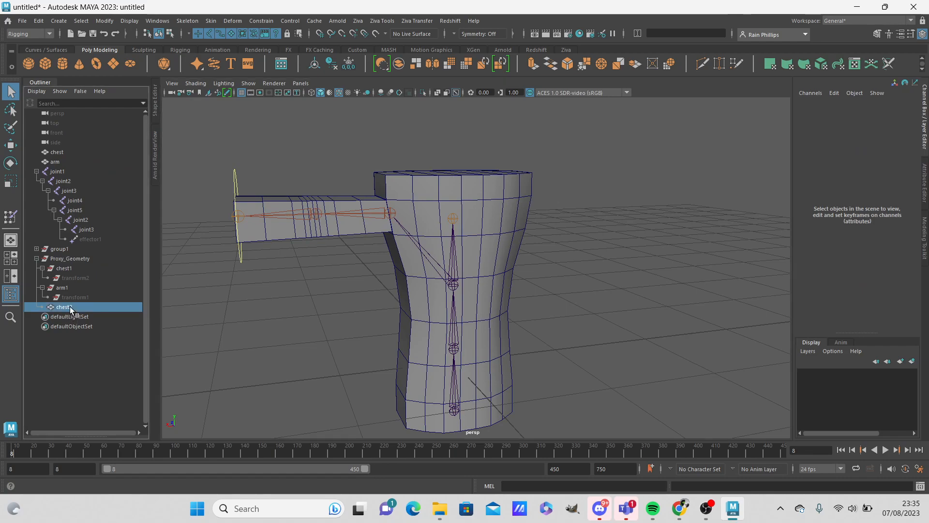
{"action": "key", "text": "ctrl+h"}
{"action": "left_click", "coordinate": [238, 220]}
{"action": "left_click_drag", "start_coordinate": [301, 216], "coordinate": [244, 236], "text": "alt"}
{"action": "left_click", "coordinate": [72, 168]}
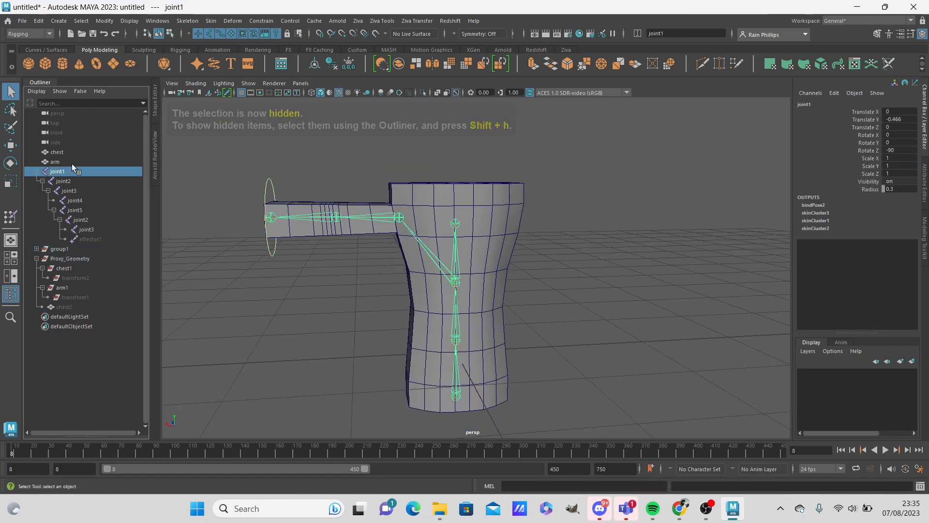
Hide the original chest and arm meshes and show the proxy mesh chest2.
{"action": "left_click", "coordinate": [71, 162]}
{"action": "left_click", "coordinate": [74, 151], "text": "shift"}
{"action": "key", "text": "ctrl+h"}
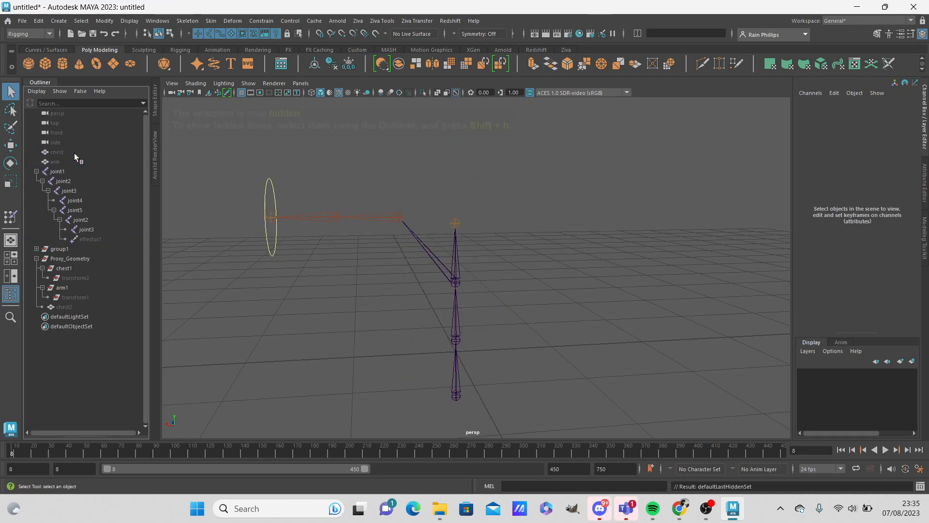
{"action": "left_click", "coordinate": [53, 306]}
{"action": "key", "text": "shift+h"}
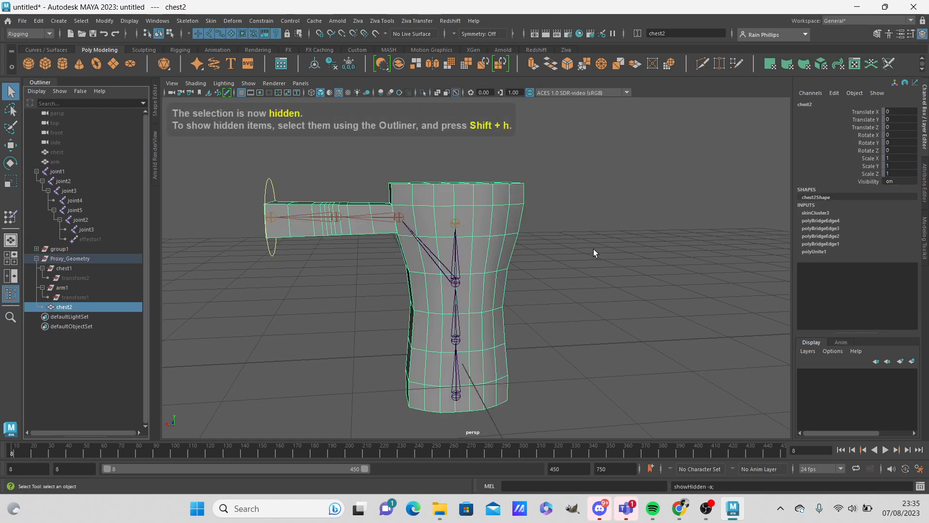
Test the proxy mesh's deformation by moving the arm's control circle, undoing the moves and resetting its Translate X, Y and Z to 0.
{"action": "left_click", "coordinate": [594, 249]}
{"action": "left_click_drag", "start_coordinate": [252, 188], "coordinate": [351, 267]}
{"action": "left_click", "coordinate": [11, 145]}
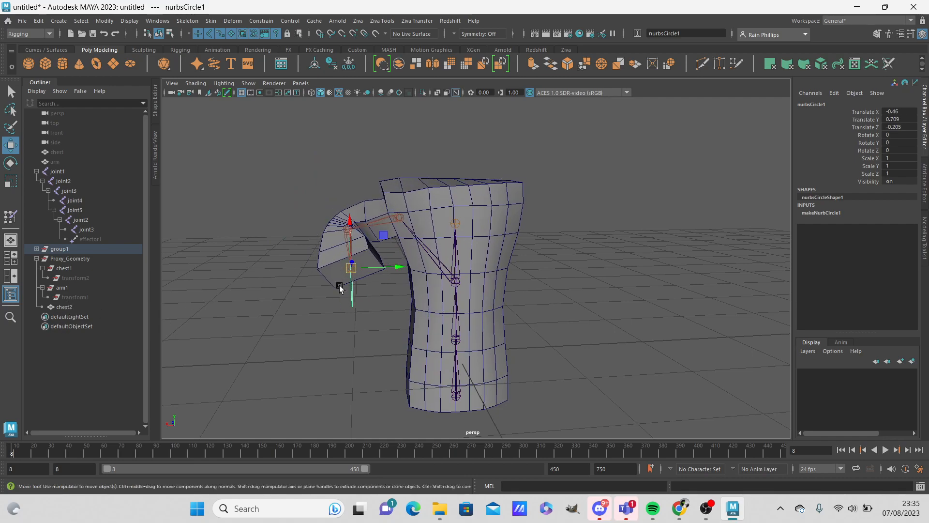
{"action": "key", "text": "ctrl+z"}
{"action": "key", "text": "ctrl+z"}
{"action": "key", "text": "ctrl+z"}
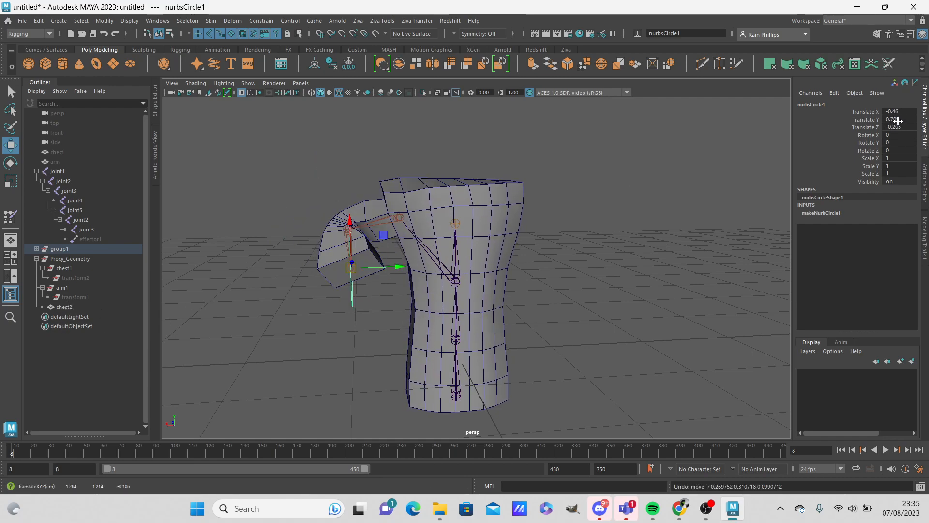
{"action": "left_click_drag", "start_coordinate": [901, 117], "coordinate": [909, 107]}
{"action": "key", "text": "Return"}
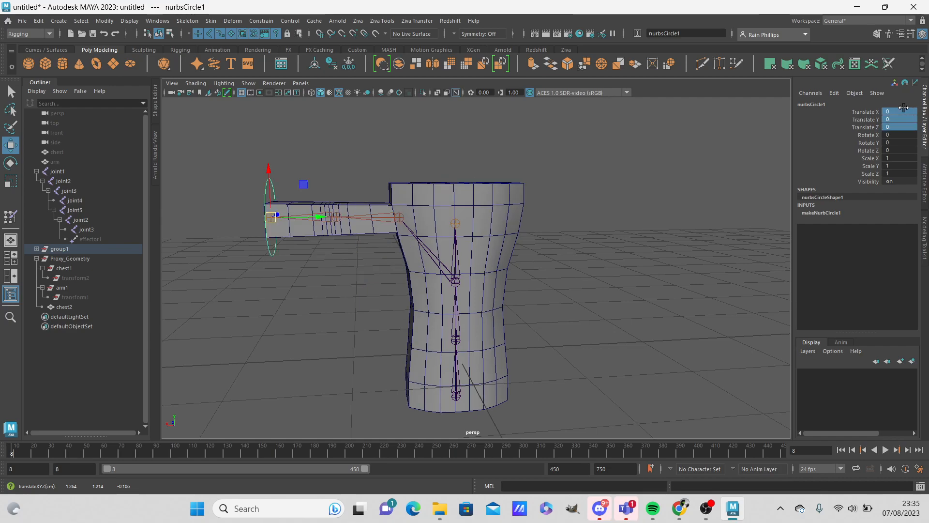
{"action": "left_click_drag", "start_coordinate": [274, 219], "coordinate": [334, 142]}
{"action": "key", "text": "ctrl+z"}
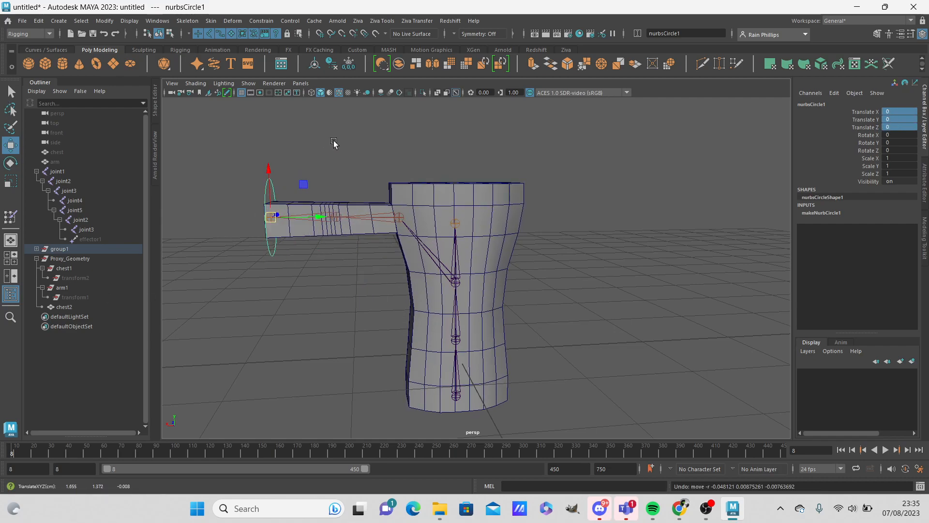
Show the original chest and arm meshes and hide the proxy mesh chest2.
{"action": "left_click_drag", "start_coordinate": [51, 162], "coordinate": [59, 152]}
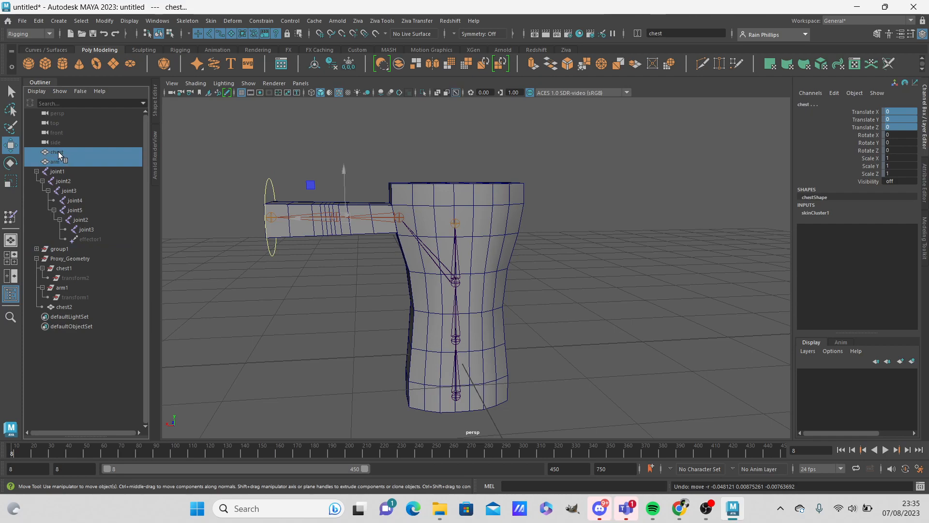
{"action": "left_click", "coordinate": [65, 306]}
{"action": "key", "text": "ctrl+h"}
{"action": "left_click", "coordinate": [67, 152]}
{"action": "left_click", "coordinate": [69, 162]}
Test the original meshes' deformation by moving the arm's control circle to about Translate X -1.269, Y 0.874, Z -0.362.
{"action": "left_click", "coordinate": [251, 174]}
{"action": "left_click", "coordinate": [269, 187]}
{"action": "left_click_drag", "start_coordinate": [276, 221], "coordinate": [371, 358]}
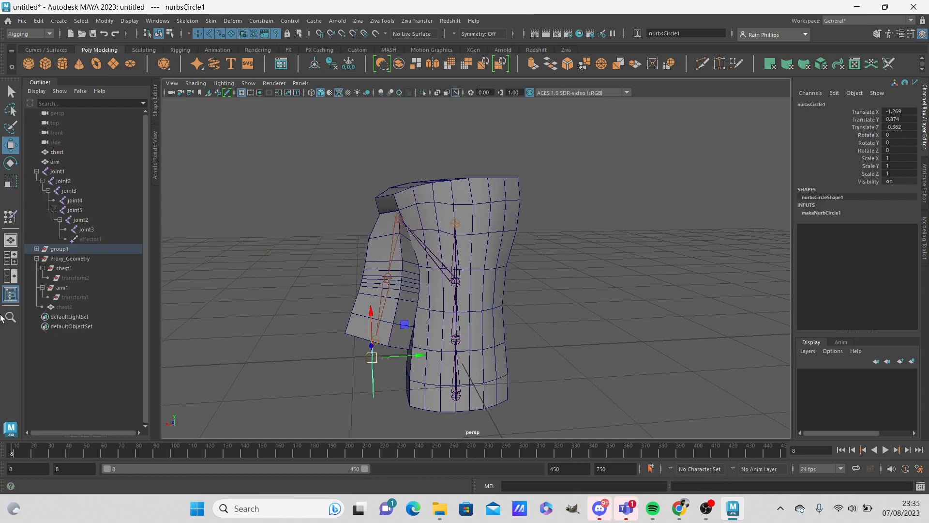
Show chest2 over the original meshes in wireframe and highlight chest, arm and chest2 to compare their deformation.
{"action": "left_click", "coordinate": [93, 307]}
{"action": "key", "text": "shift+h"}
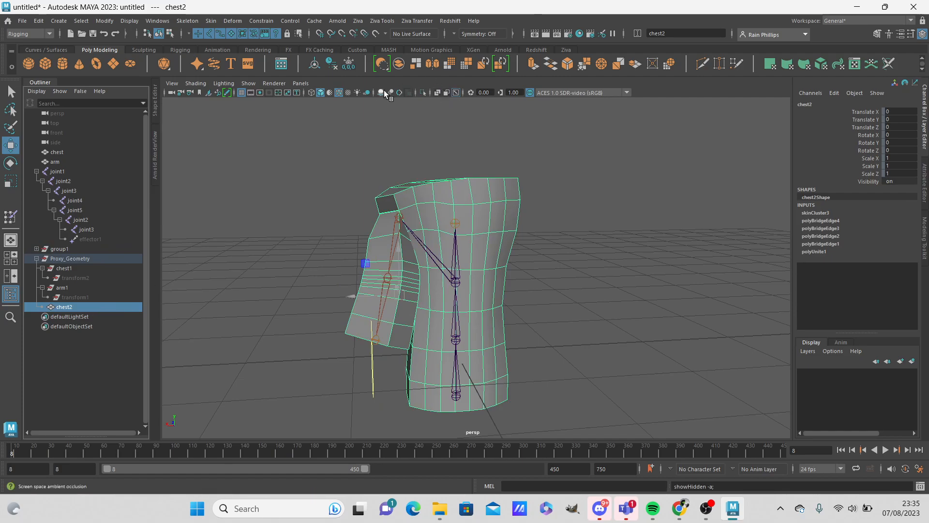
{"action": "left_click", "coordinate": [312, 93]}
{"action": "scroll", "coordinate": [498, 276], "scroll_direction": "up", "scroll_amount": 5}
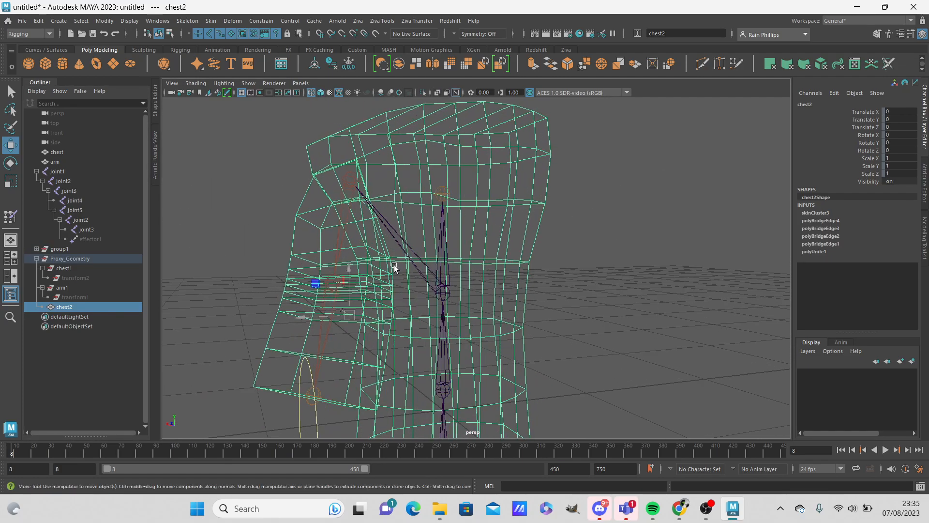
{"action": "left_click", "coordinate": [69, 154], "text": "ctrl"}
{"action": "left_click", "coordinate": [72, 162], "text": "ctrl"}
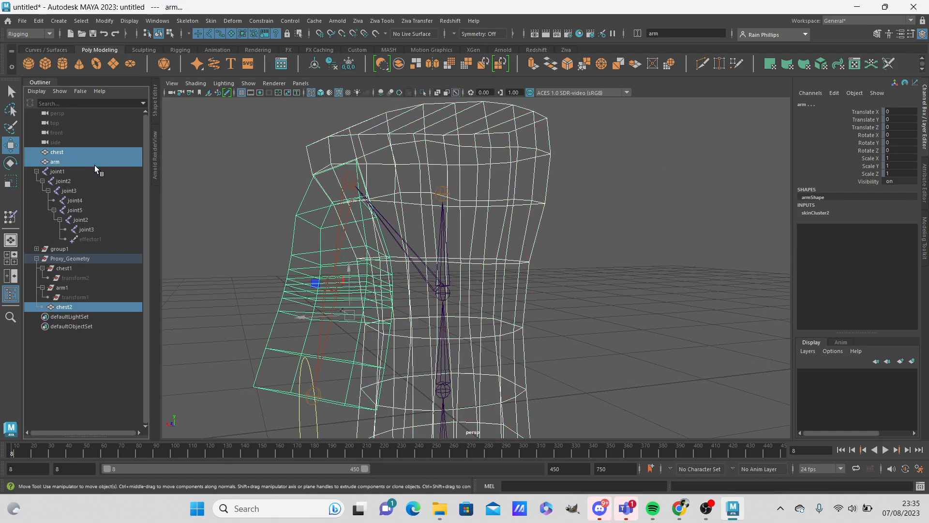
Undo the arm's test move and the unhiding of chest2, and return the viewport to shaded display.
{"action": "scroll", "coordinate": [364, 232], "scroll_direction": "down", "scroll_amount": 5}
{"action": "left_click_drag", "start_coordinate": [363, 233], "coordinate": [551, 254], "text": "alt"}
{"action": "key", "text": "ctrl+z"}
{"action": "key", "text": "ctrl+z"}
{"action": "key", "text": "ctrl+z"}
{"action": "key", "text": "ctrl+z"}
{"action": "key", "text": "ctrl+z"}
{"action": "key", "text": "ctrl+z"}
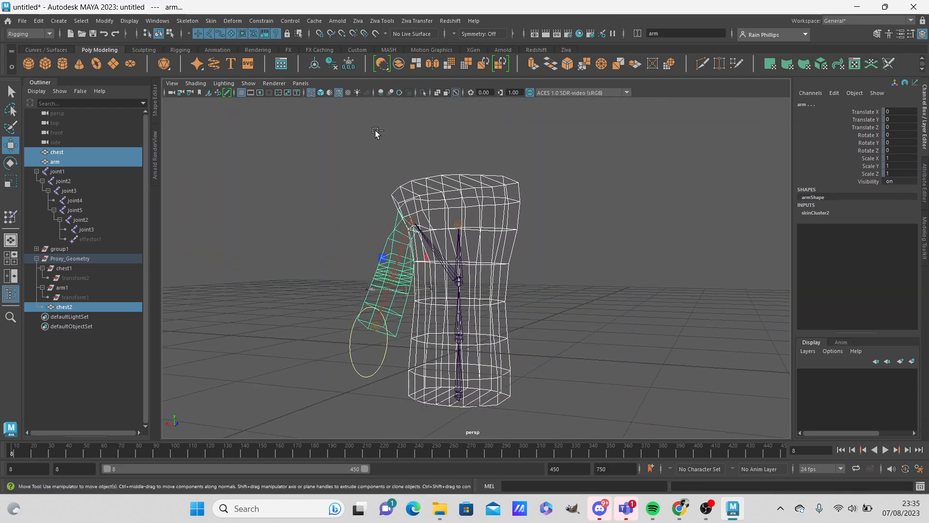
{"action": "key", "text": "ctrl+z"}
{"action": "key", "text": "ctrl+z"}
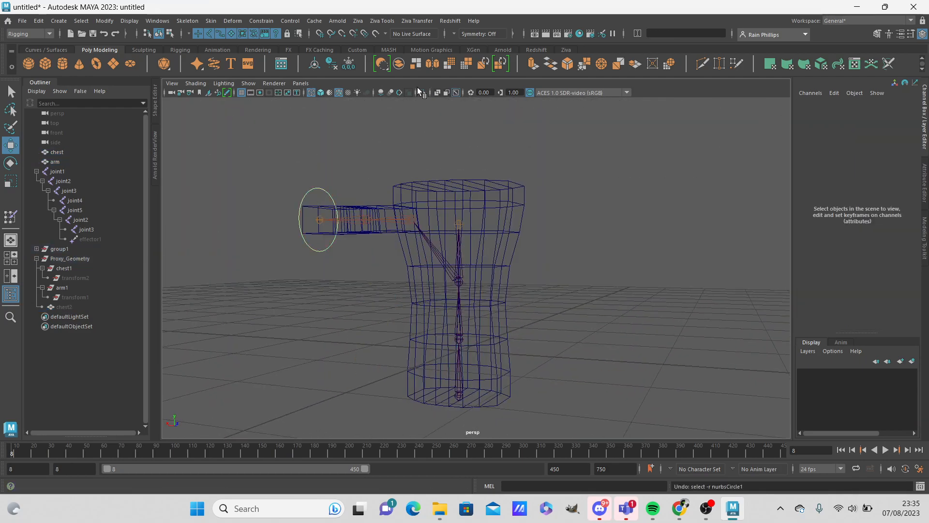
{"action": "left_click", "coordinate": [321, 93]}
{"action": "left_click_drag", "start_coordinate": [353, 124], "coordinate": [427, 170], "text": "alt"}
{"action": "right_click_drag", "start_coordinate": [429, 156], "coordinate": [543, 234], "text": "alt"}
{"action": "middle_click_drag", "start_coordinate": [544, 235], "coordinate": [518, 204], "text": "alt"}
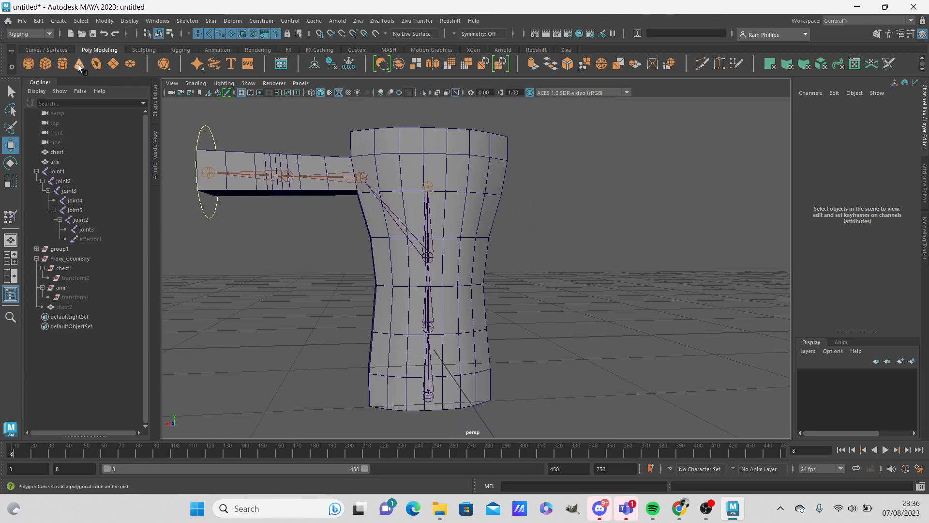
Create a polygon cylinder and move it away from the chest to about Translate Z -1.836.
{"action": "left_click", "coordinate": [63, 64]}
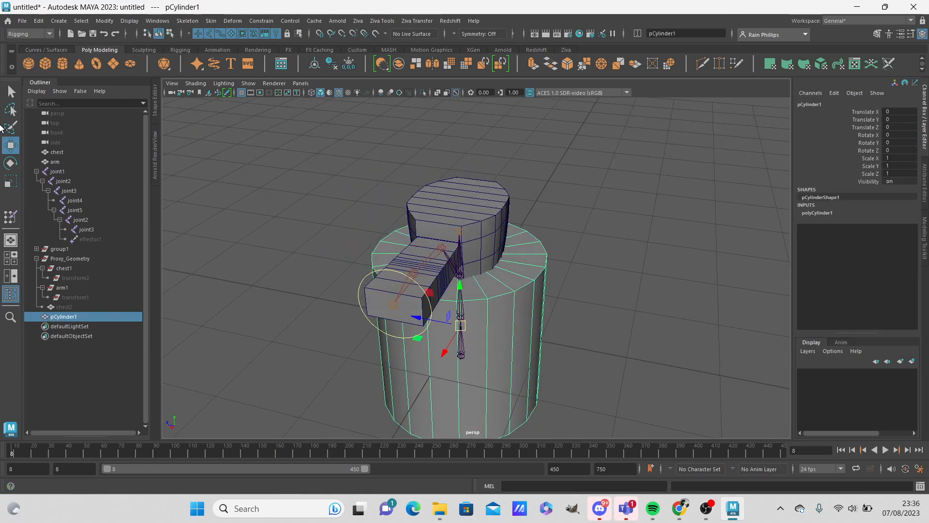
{"action": "left_click_drag", "start_coordinate": [441, 323], "coordinate": [592, 358]}
{"action": "middle_click_drag", "start_coordinate": [592, 357], "coordinate": [511, 317], "text": "alt"}
{"action": "right_click_drag", "start_coordinate": [629, 339], "coordinate": [608, 326], "text": "alt"}
{"action": "middle_click_drag", "start_coordinate": [608, 325], "coordinate": [525, 249], "text": "alt"}
Rotate the cylinder -90 degrees about X and scale it down to a small disc of about 0.044 by 0.002 by 0.044.
{"action": "left_click", "coordinate": [11, 163]}
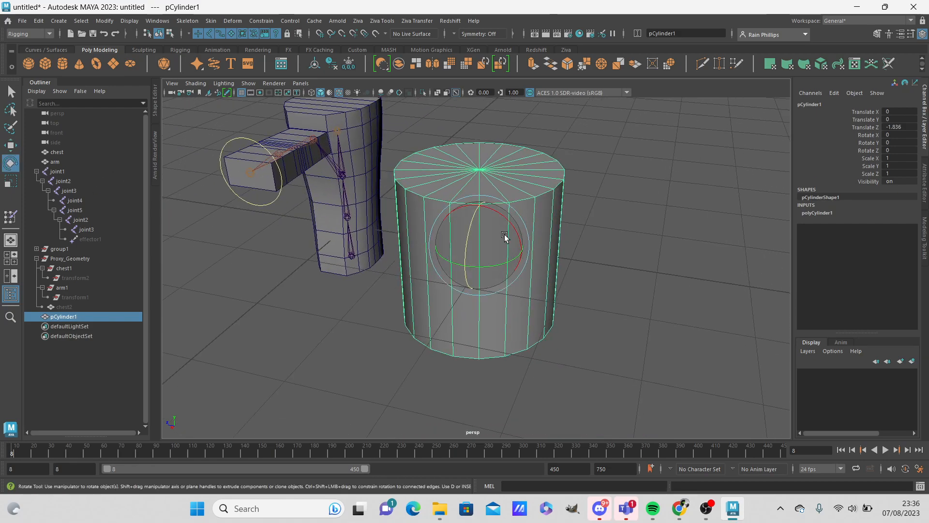
{"action": "left_click_drag", "start_coordinate": [506, 231], "coordinate": [387, 235]}
{"action": "left_click", "coordinate": [11, 181]}
{"action": "scroll", "coordinate": [509, 286], "scroll_direction": "up", "scroll_amount": 3}
{"action": "left_click_drag", "start_coordinate": [509, 286], "coordinate": [431, 217], "text": "alt"}
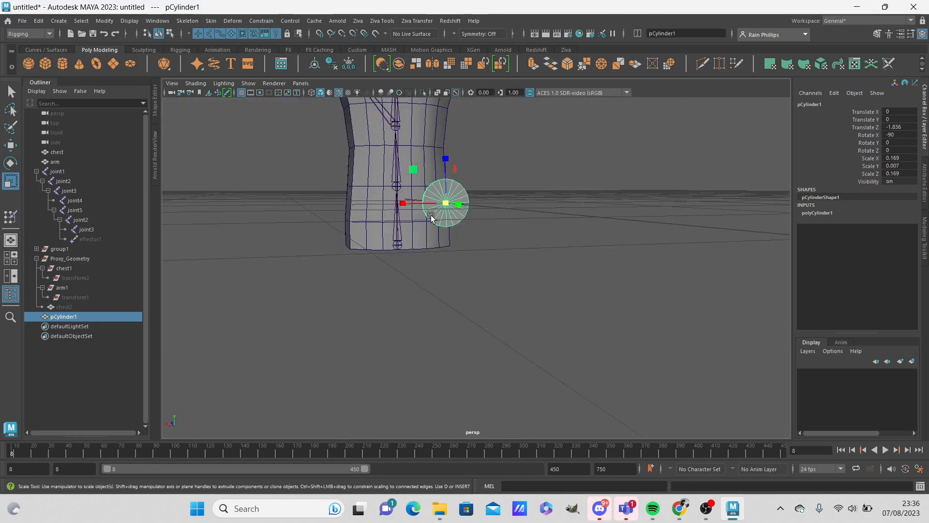
{"action": "middle_click_drag", "start_coordinate": [431, 217], "coordinate": [442, 296], "text": "alt"}
{"action": "right_click_drag", "start_coordinate": [442, 297], "coordinate": [510, 327], "text": "alt"}
{"action": "left_click_drag", "start_coordinate": [510, 327], "coordinate": [477, 314], "text": "alt"}
{"action": "left_click_drag", "start_coordinate": [430, 282], "coordinate": [393, 294]}
{"action": "middle_click_drag", "start_coordinate": [384, 269], "coordinate": [400, 334], "text": "alt"}
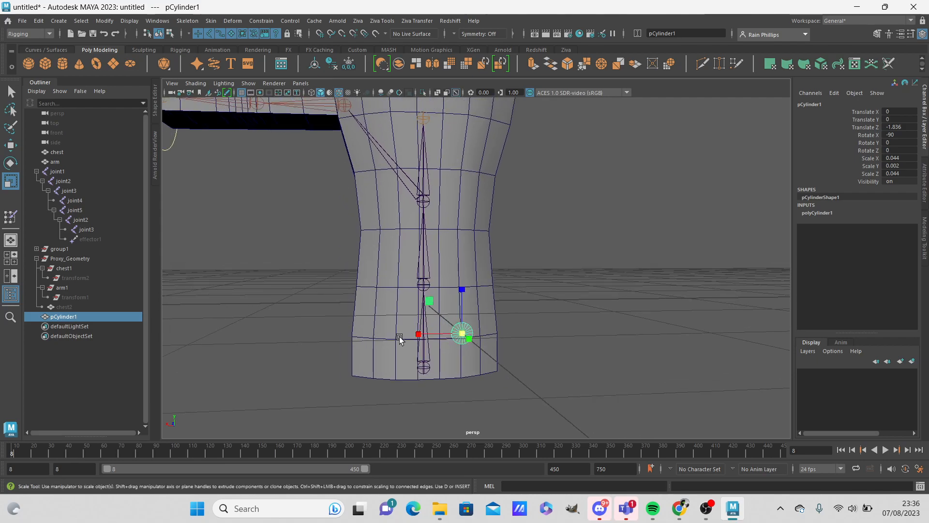
{"action": "left_click_drag", "start_coordinate": [401, 334], "coordinate": [447, 368], "text": "alt"}
Move the small disc onto the chest's surface, at about Translate X -0.064, Y 0.844, Z -0.47.
{"action": "left_click", "coordinate": [10, 145]}
{"action": "scroll", "coordinate": [516, 329], "scroll_direction": "down", "scroll_amount": 4}
{"action": "left_click_drag", "start_coordinate": [516, 329], "coordinate": [536, 349], "text": "alt"}
{"action": "left_click_drag", "start_coordinate": [535, 316], "coordinate": [504, 309]}
{"action": "middle_click_drag", "start_coordinate": [386, 227], "coordinate": [465, 299], "text": "alt"}
{"action": "left_click_drag", "start_coordinate": [449, 341], "coordinate": [449, 280]}
{"action": "left_click_drag", "start_coordinate": [432, 310], "coordinate": [456, 253], "text": "alt"}
{"action": "left_click", "coordinate": [495, 228]}
Examine the disc's placement on the chest mesh from several angles.
{"action": "scroll", "coordinate": [477, 221], "scroll_direction": "up", "scroll_amount": 4}
{"action": "left_click_drag", "start_coordinate": [574, 310], "coordinate": [485, 115], "text": "alt"}
{"action": "left_click_drag", "start_coordinate": [481, 265], "coordinate": [535, 277], "text": "alt"}
{"action": "left_click_drag", "start_coordinate": [622, 261], "coordinate": [445, 219], "text": "alt"}
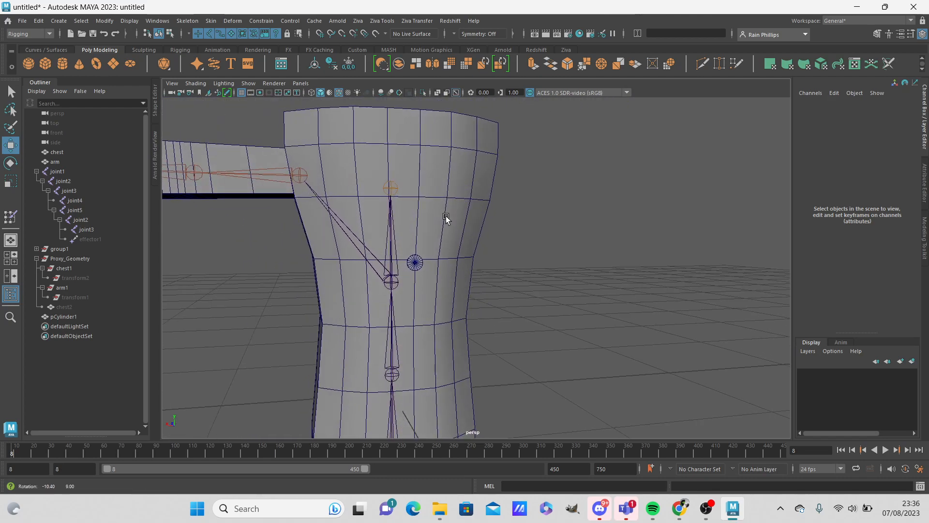
{"action": "left_click", "coordinate": [457, 203]}
{"action": "left_click_drag", "start_coordinate": [445, 252], "coordinate": [549, 240], "text": "alt"}
{"action": "left_click", "coordinate": [549, 237]}
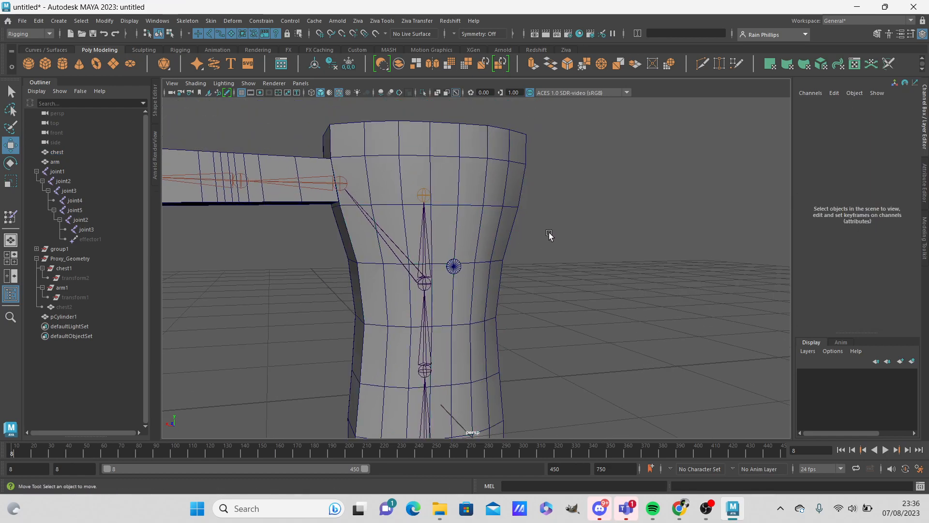
{"action": "left_click", "coordinate": [455, 164]}
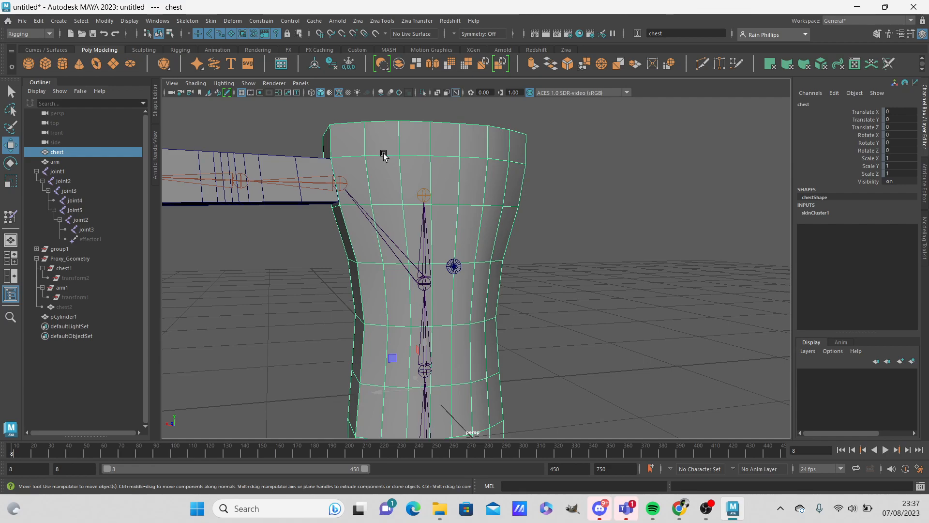
{"action": "left_click", "coordinate": [574, 256]}
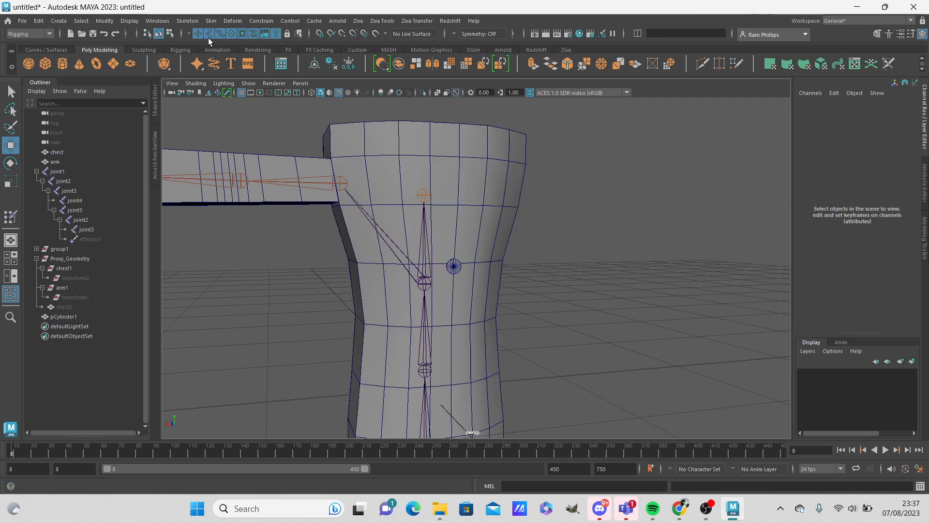
Try adding a Rivet constraint at the chest mesh vertex beneath the small disc.
{"action": "left_click", "coordinate": [487, 180]}
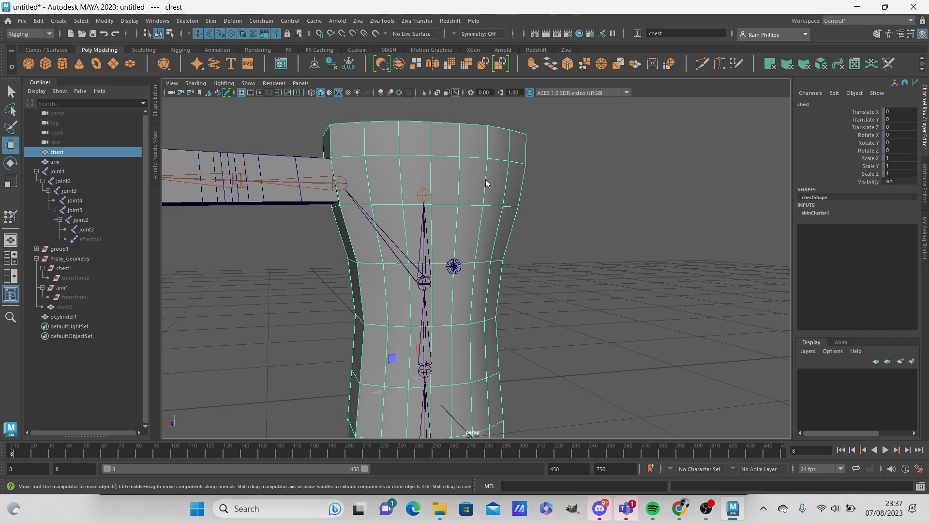
{"action": "right_click", "coordinate": [487, 181]}
{"action": "left_click", "coordinate": [448, 180]}
{"action": "left_click_drag", "start_coordinate": [447, 293], "coordinate": [452, 214], "text": "alt"}
{"action": "scroll", "coordinate": [452, 215], "scroll_direction": "up", "scroll_amount": 5}
{"action": "middle_click_drag", "start_coordinate": [440, 299], "coordinate": [451, 236], "text": "alt"}
{"action": "left_click_drag", "start_coordinate": [454, 245], "coordinate": [584, 244], "text": "alt"}
{"action": "left_click", "coordinate": [398, 196]}
{"action": "scroll", "coordinate": [583, 245], "scroll_direction": "up", "scroll_amount": 3}
{"action": "middle_click_drag", "start_coordinate": [581, 245], "coordinate": [448, 247], "text": "alt"}
{"action": "scroll", "coordinate": [447, 246], "scroll_direction": "up", "scroll_amount": 4}
{"action": "left_click_drag", "start_coordinate": [392, 201], "coordinate": [449, 179], "text": "alt"}
{"action": "scroll", "coordinate": [593, 216], "scroll_direction": "down", "scroll_amount": 6}
{"action": "left_click_drag", "start_coordinate": [594, 216], "coordinate": [474, 207], "text": "alt"}
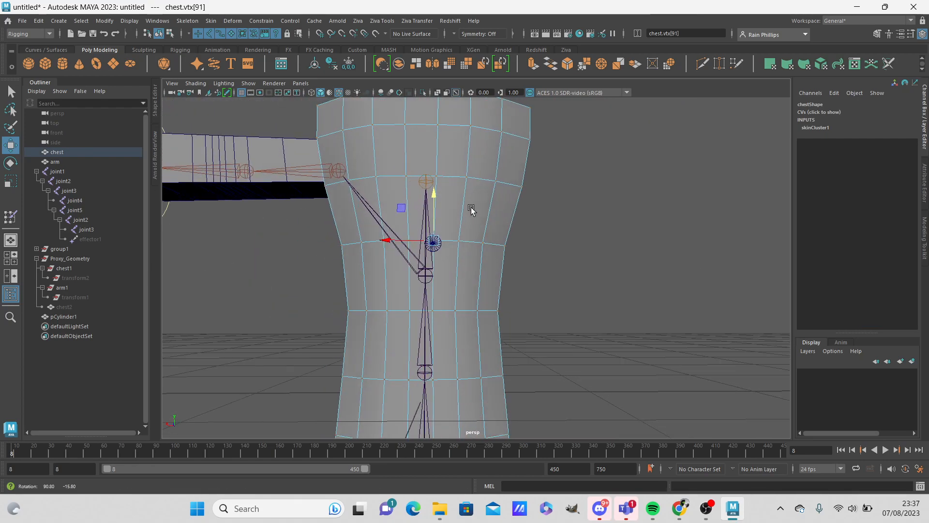
{"action": "scroll", "coordinate": [474, 206], "scroll_direction": "down", "scroll_amount": 1}
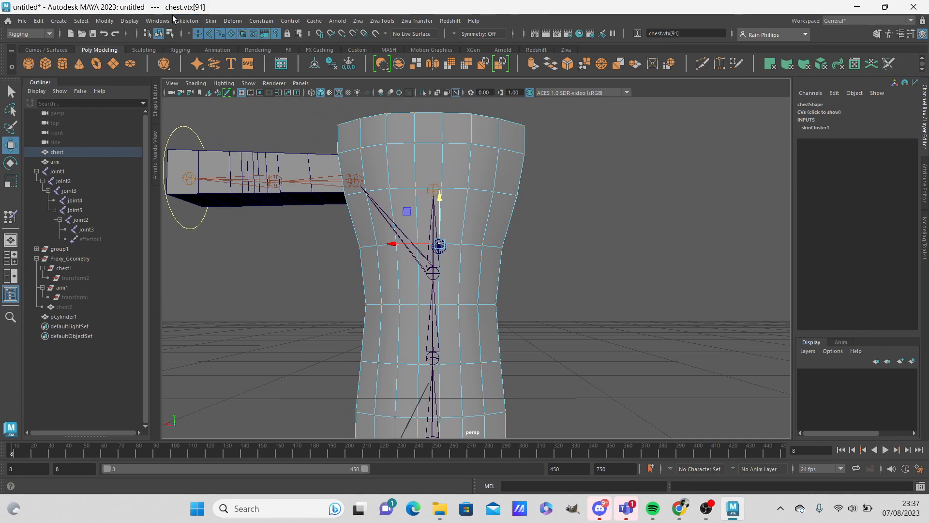
{"action": "left_click", "coordinate": [273, 22]}
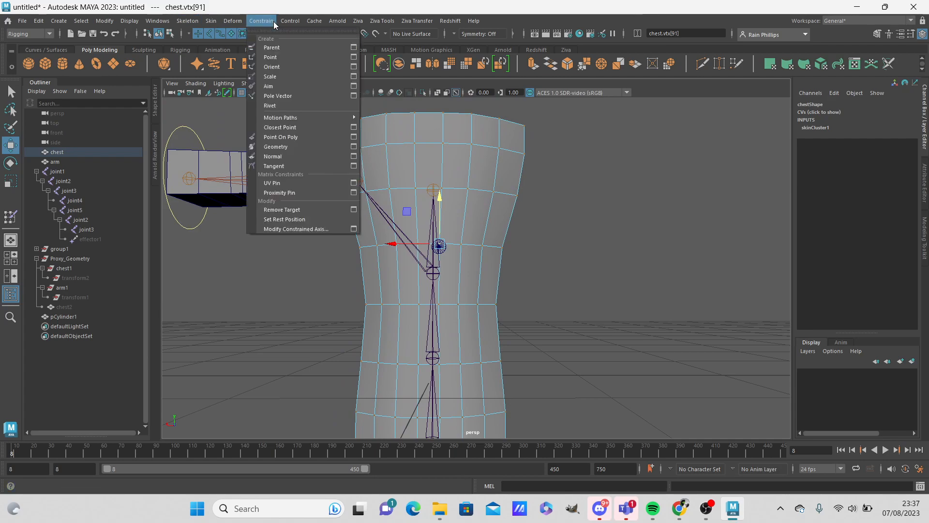
{"action": "left_click", "coordinate": [277, 106]}
{"action": "left_click", "coordinate": [661, 330]}
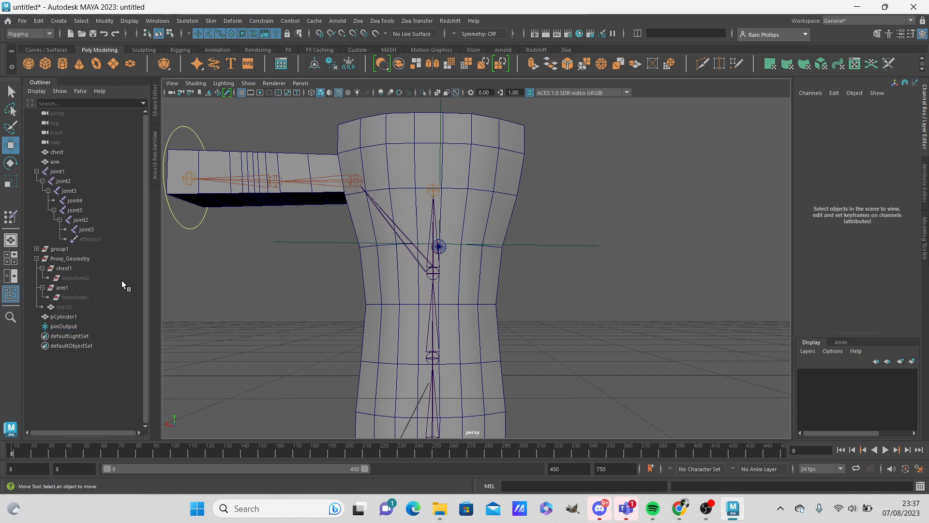
Hide the small disc, and undo both its hiding and the rivet.
{"action": "left_click", "coordinate": [77, 315]}
{"action": "key", "text": "ctrl+h"}
{"action": "scroll", "coordinate": [546, 315], "scroll_direction": "up", "scroll_amount": 5}
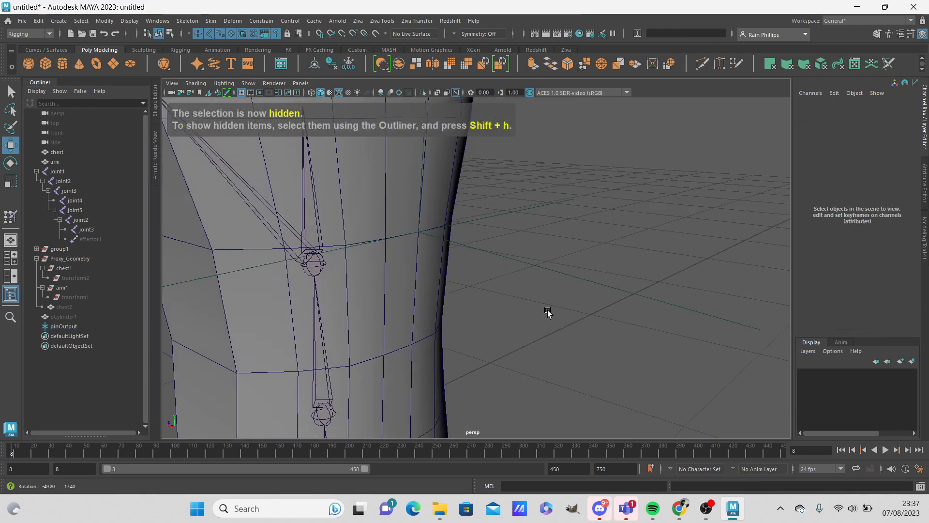
{"action": "key", "text": "ctrl+z"}
{"action": "key", "text": "ctrl+z"}
{"action": "key", "text": "ctrl+z"}
{"action": "key", "text": "ctrl+z"}
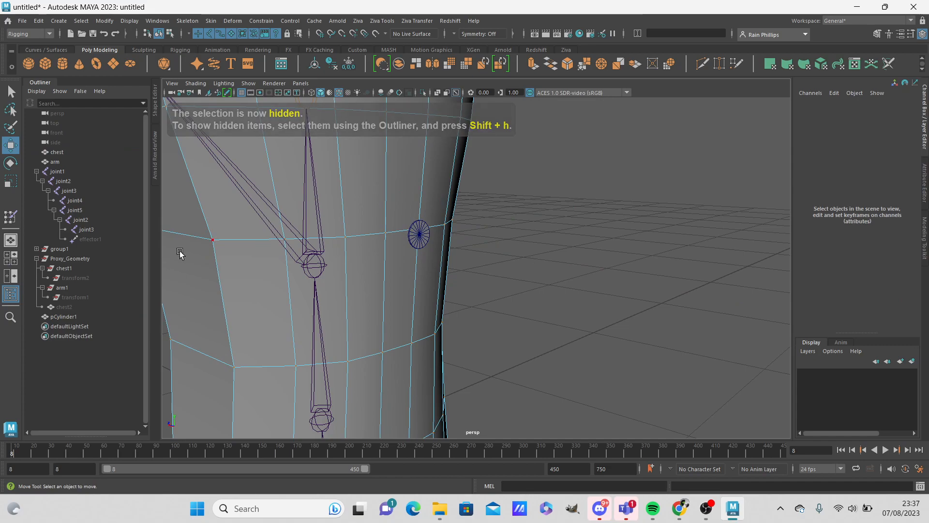
Rename the small cylinder as button and hide it.
{"action": "left_click", "coordinate": [74, 316]}
{"action": "double_click", "coordinate": [78, 315]}
{"action": "type", "text": "bu"}
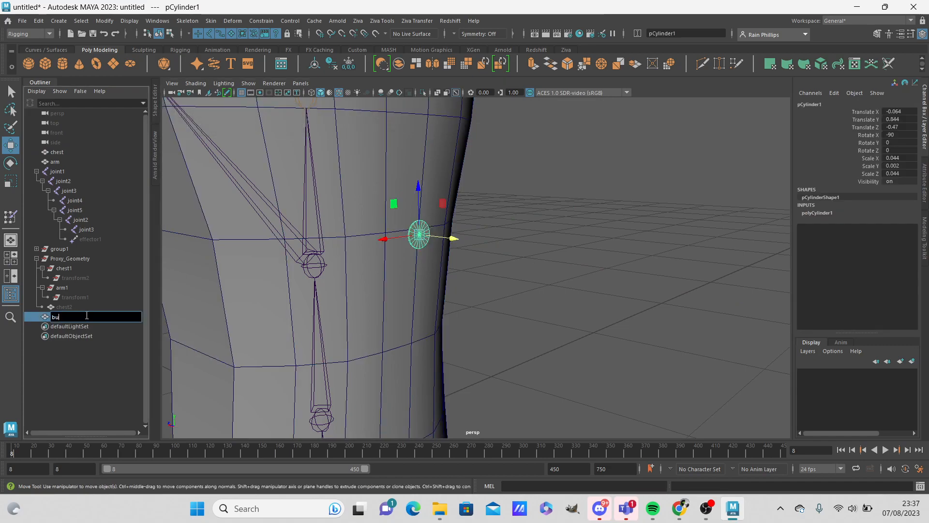
{"action": "key", "text": "ctrl+h"}
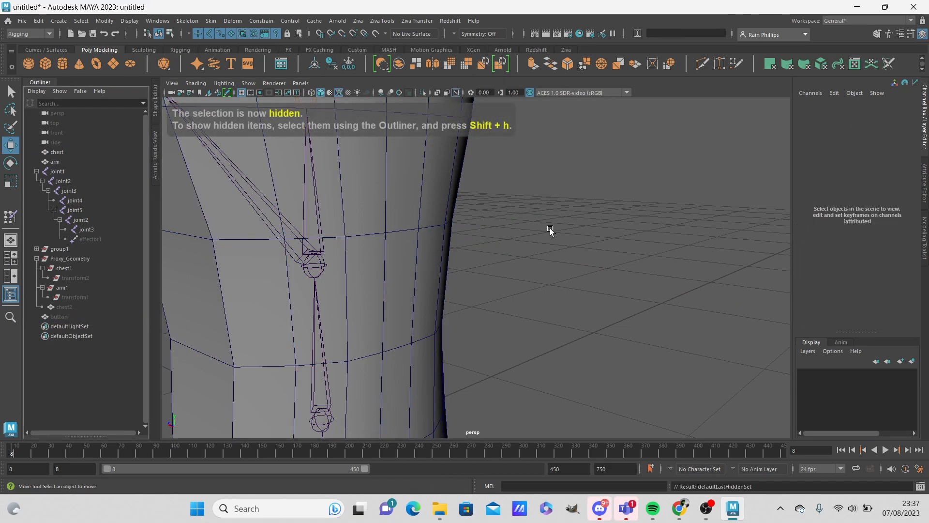
Add a Rivet constraint at the chest mesh vertex where the hidden button sits.
{"action": "scroll", "coordinate": [401, 213], "scroll_direction": "down", "scroll_amount": 5}
{"action": "scroll", "coordinate": [401, 213], "scroll_direction": "down", "scroll_amount": 4}
{"action": "left_click", "coordinate": [447, 202]}
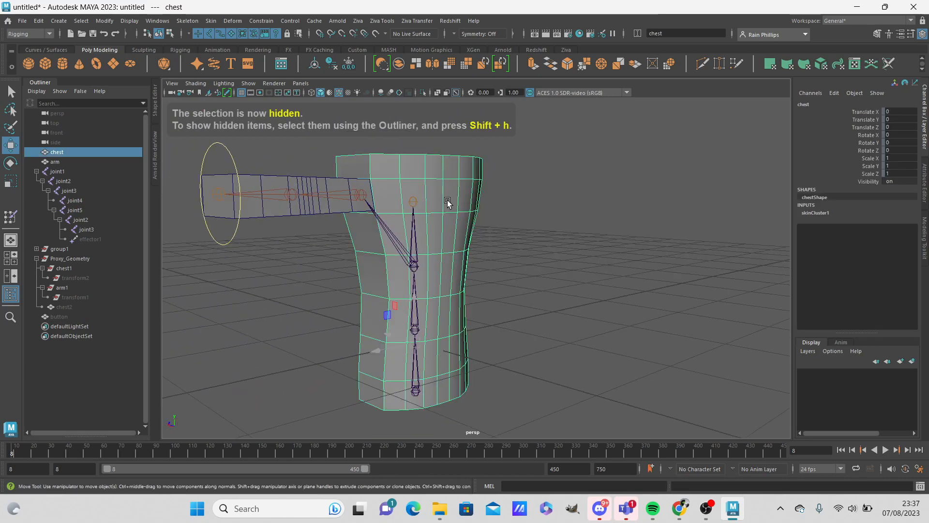
{"action": "right_click_drag", "start_coordinate": [454, 201], "coordinate": [428, 200]}
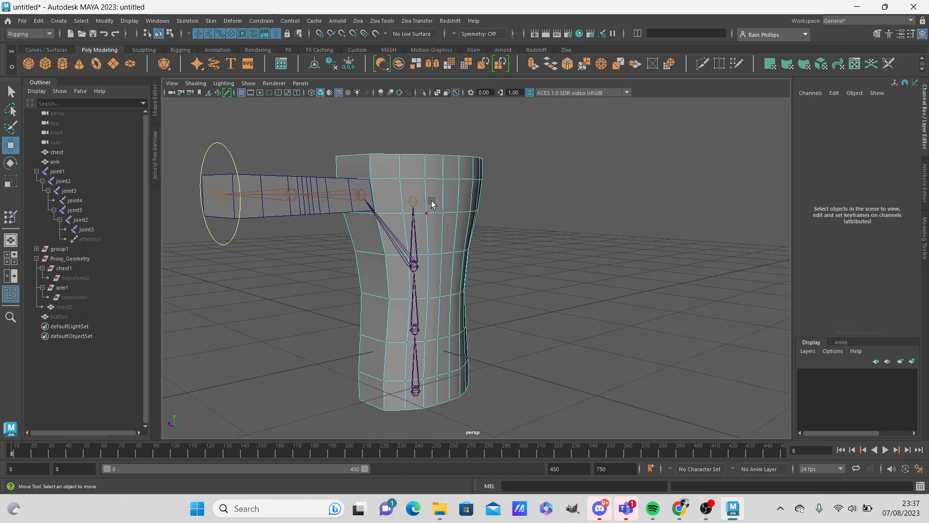
{"action": "left_click", "coordinate": [455, 254]}
{"action": "scroll", "coordinate": [554, 311], "scroll_direction": "up", "scroll_amount": 3}
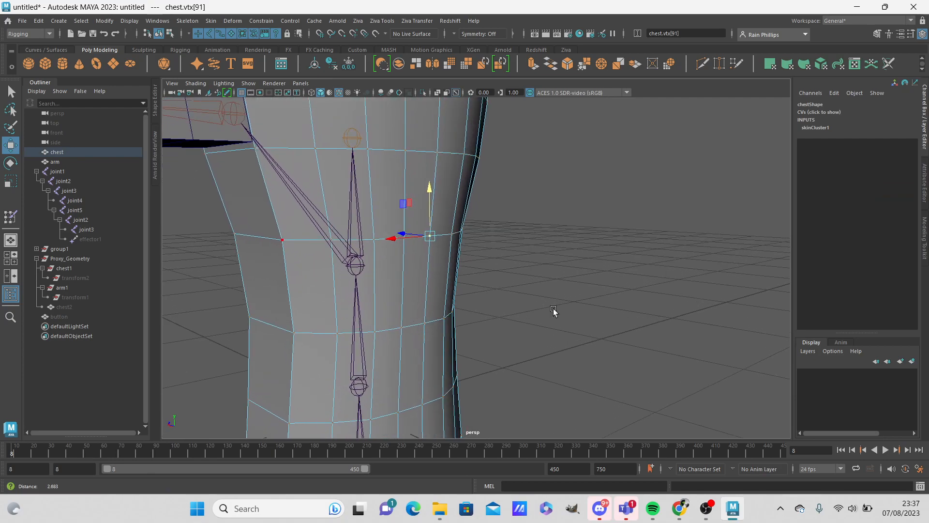
{"action": "left_click", "coordinate": [251, 25]}
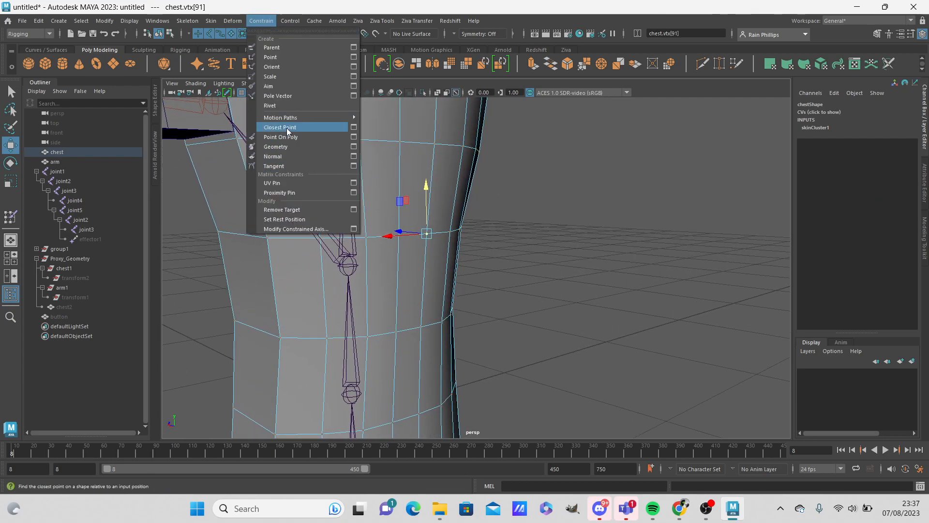
{"action": "left_click", "coordinate": [303, 119]}
{"action": "left_click", "coordinate": [605, 213]}
{"action": "scroll", "coordinate": [605, 213], "scroll_direction": "down", "scroll_amount": 5}
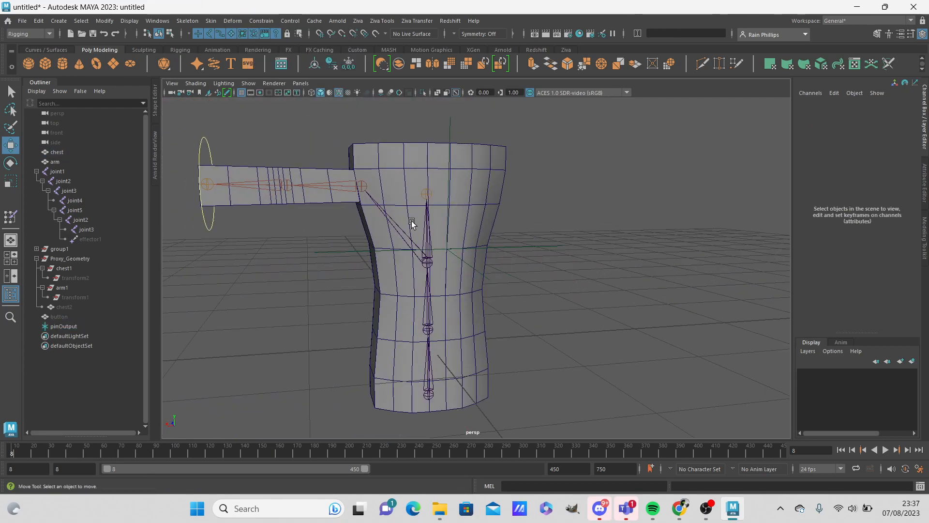
Test whether the rivet locator follows the chest's deformation by moving the arm's control circle.
{"action": "left_click", "coordinate": [187, 208]}
{"action": "left_click_drag", "start_coordinate": [207, 183], "coordinate": [316, 223]}
{"action": "scroll", "coordinate": [566, 339], "scroll_direction": "up", "scroll_amount": 5}
{"action": "left_click_drag", "start_coordinate": [566, 339], "coordinate": [486, 219], "text": "alt"}
{"action": "left_click", "coordinate": [505, 243]}
{"action": "left_click_drag", "start_coordinate": [529, 274], "coordinate": [557, 297], "text": "alt"}
{"action": "scroll", "coordinate": [556, 296], "scroll_direction": "up", "scroll_amount": 5}
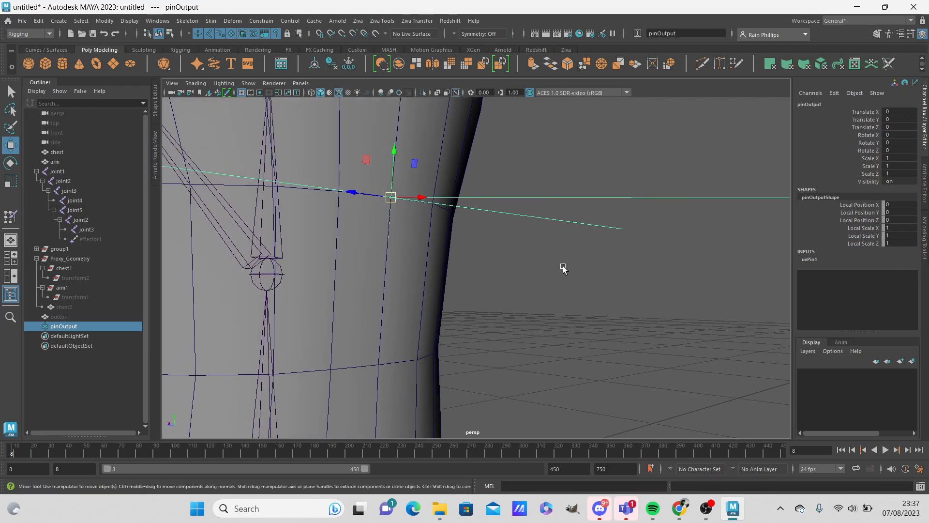
{"action": "right_click_drag", "start_coordinate": [552, 266], "coordinate": [390, 240], "text": "alt"}
{"action": "left_click", "coordinate": [587, 209]}
{"action": "left_click_drag", "start_coordinate": [587, 208], "coordinate": [322, 289], "text": "alt"}
{"action": "left_click", "coordinate": [393, 264]}
{"action": "left_click_drag", "start_coordinate": [379, 239], "coordinate": [348, 222]}
Undo the control circle's test moves to bring the arm back to its rest pose.
{"action": "key", "text": "ctrl+z"}
{"action": "key", "text": "ctrl+z"}
{"action": "key", "text": "ctrl+z"}
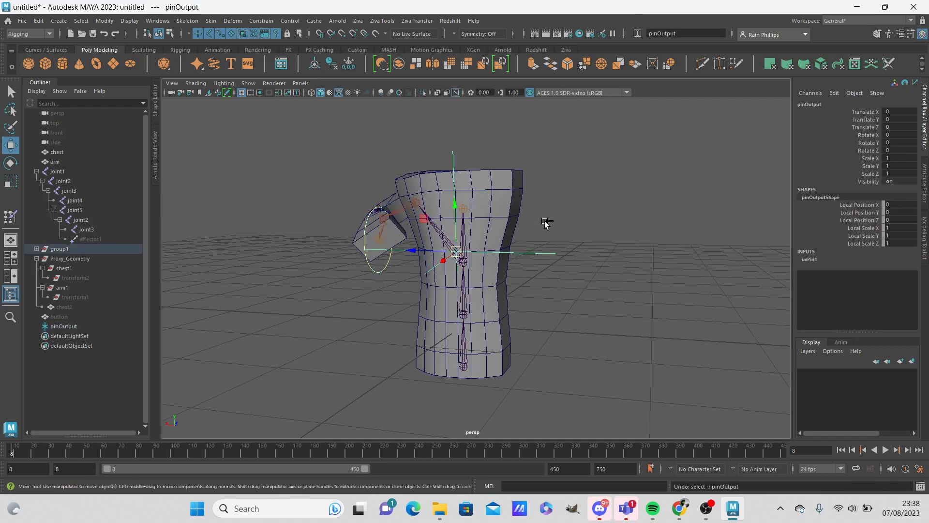
{"action": "key", "text": "ctrl+z"}
{"action": "key", "text": "ctrl+z"}
{"action": "key", "text": "ctrl+z"}
{"action": "key", "text": "ctrl+z"}
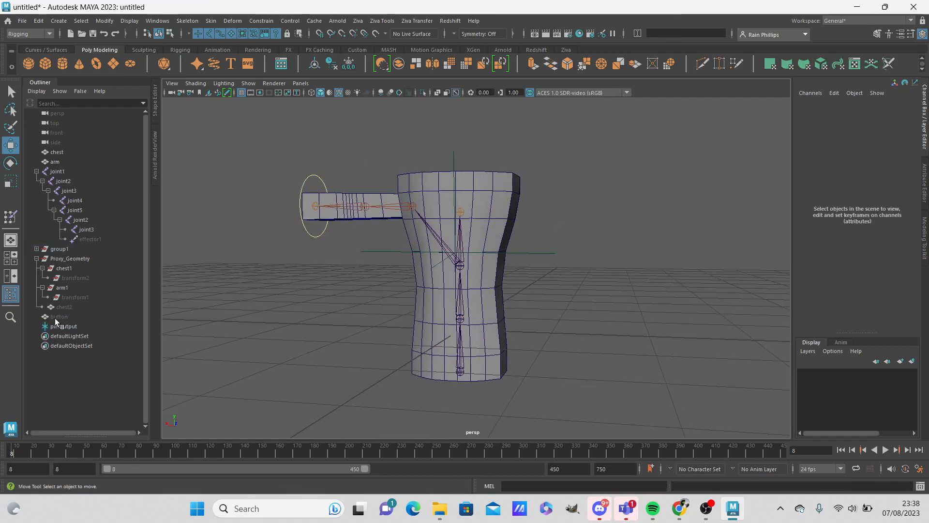
Unhide the button and parent it under the rivet's pinOutput locator.
{"action": "left_click", "coordinate": [55, 316]}
{"action": "key", "text": "shift+h"}
{"action": "right_click_drag", "start_coordinate": [587, 236], "coordinate": [678, 284], "text": "alt"}
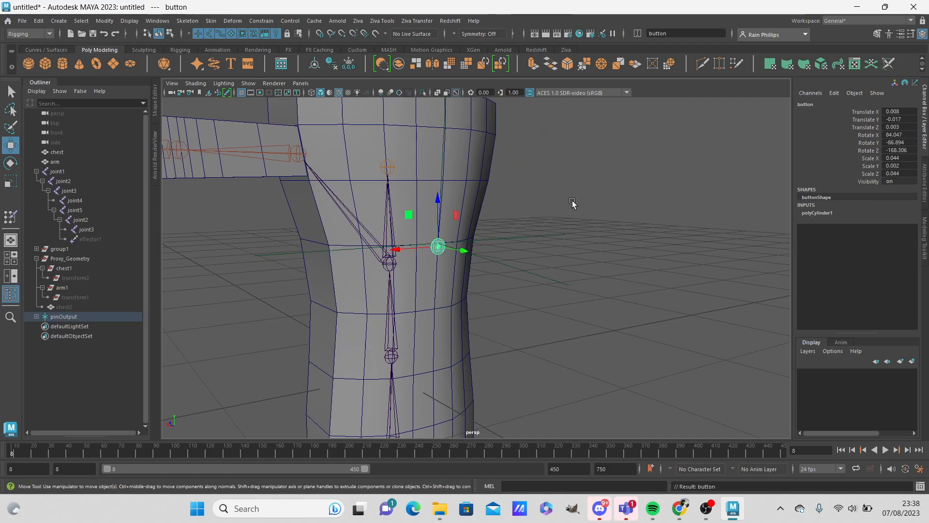
{"action": "key", "text": "Delete"}
Test the riveted button by moving the arm's control circle towards the chest, and undo the move.
{"action": "right_click_drag", "start_coordinate": [643, 230], "coordinate": [292, 182], "text": "alt"}
{"action": "left_click", "coordinate": [270, 231]}
{"action": "left_click_drag", "start_coordinate": [193, 187], "coordinate": [426, 188]}
{"action": "key", "text": "ctrl+z"}
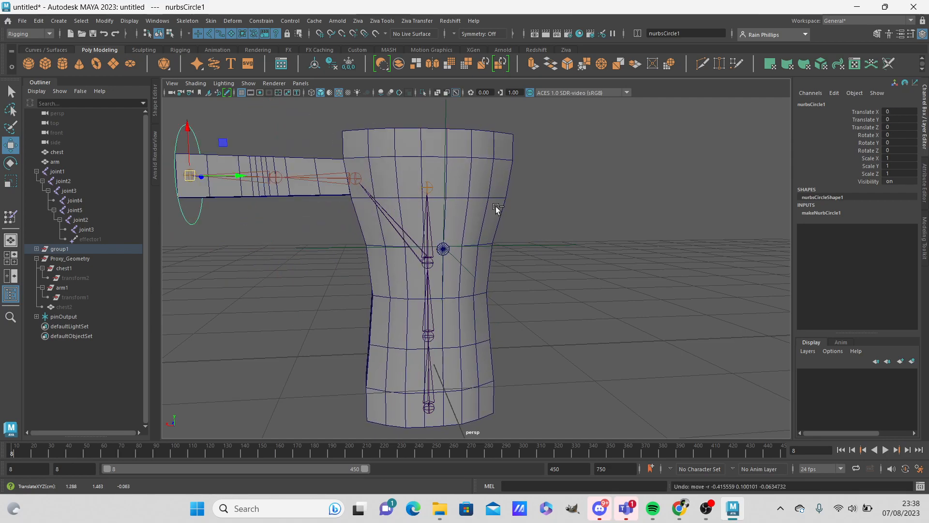
{"action": "left_click", "coordinate": [615, 221]}
{"action": "scroll", "coordinate": [581, 219], "scroll_direction": "down", "scroll_amount": 5}
{"action": "left_click_drag", "start_coordinate": [544, 216], "coordinate": [539, 239], "text": "alt"}
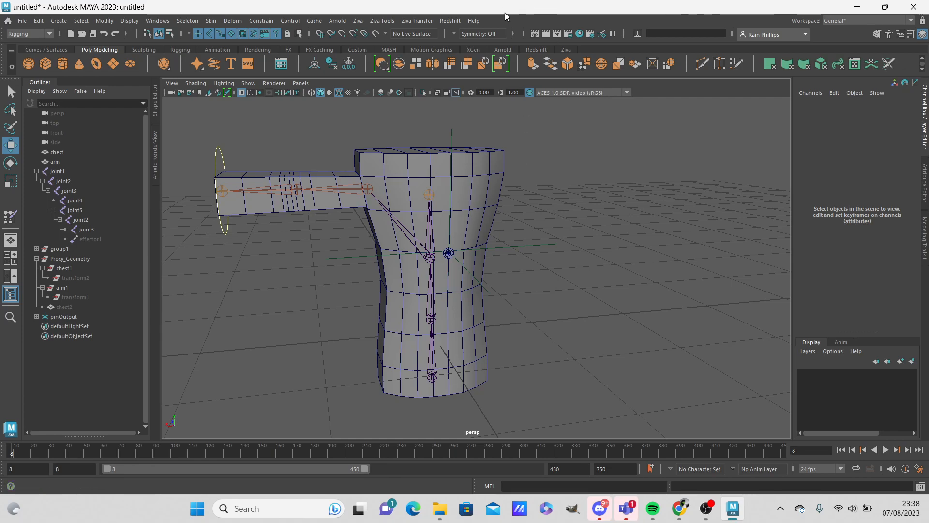
{"action": "left_click_drag", "start_coordinate": [439, 140], "coordinate": [484, 119]}
{"action": "left_click", "coordinate": [516, 119]}
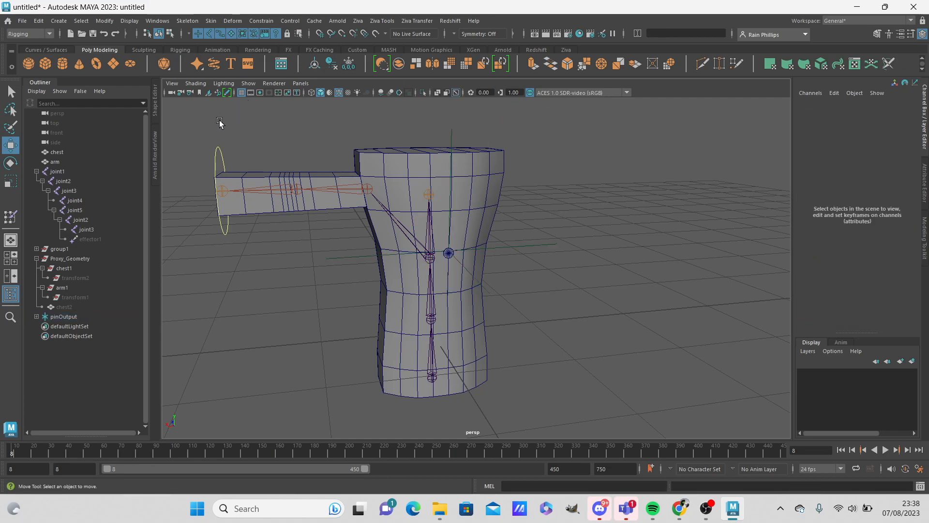